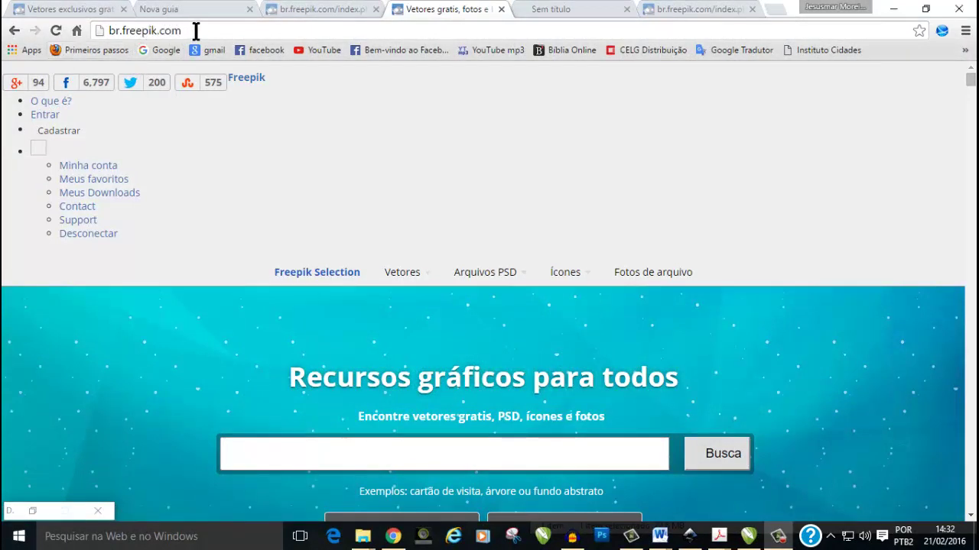
Step: Search Freepik for 'cartaz' to list its 1,835 poster graphics
left_click_drag(195, 31, 142, 30)
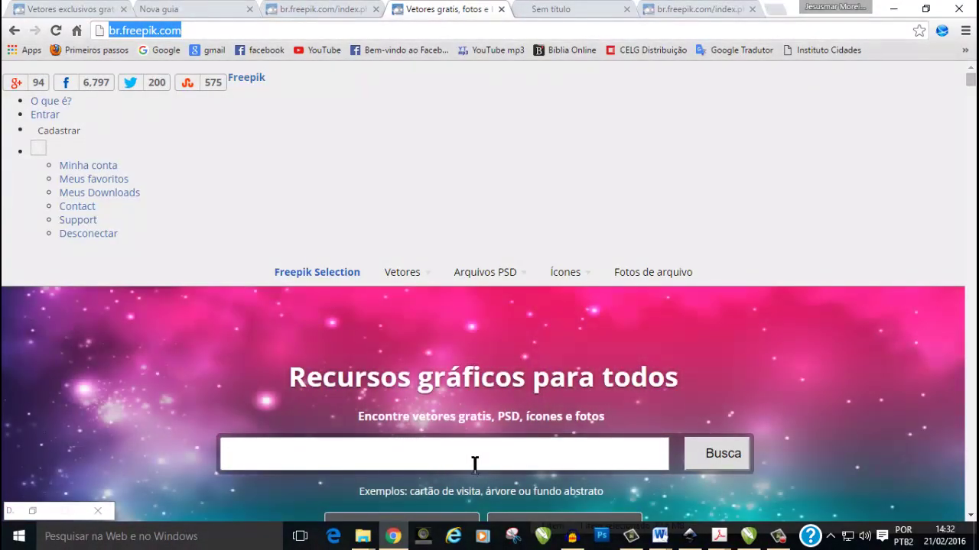
left_click(434, 459)
type("carta")
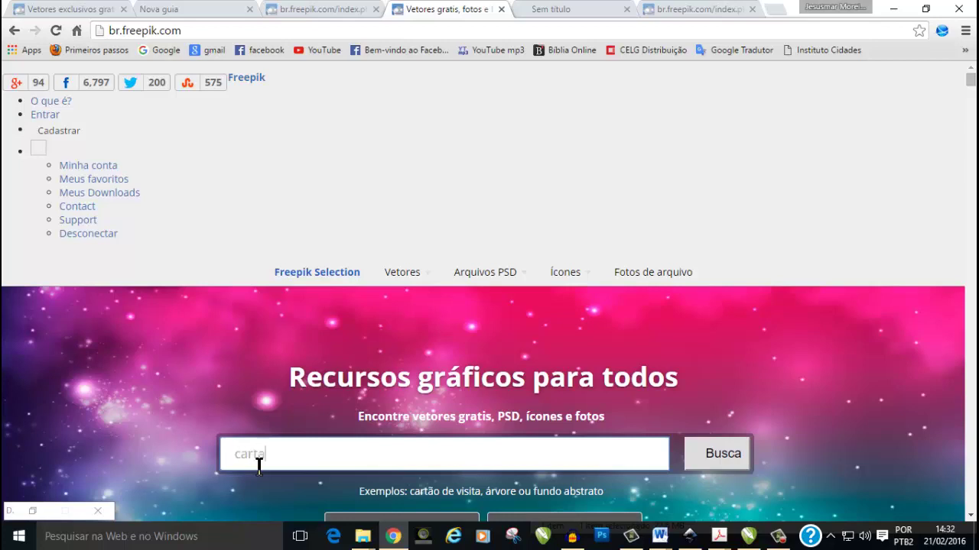
type("z")
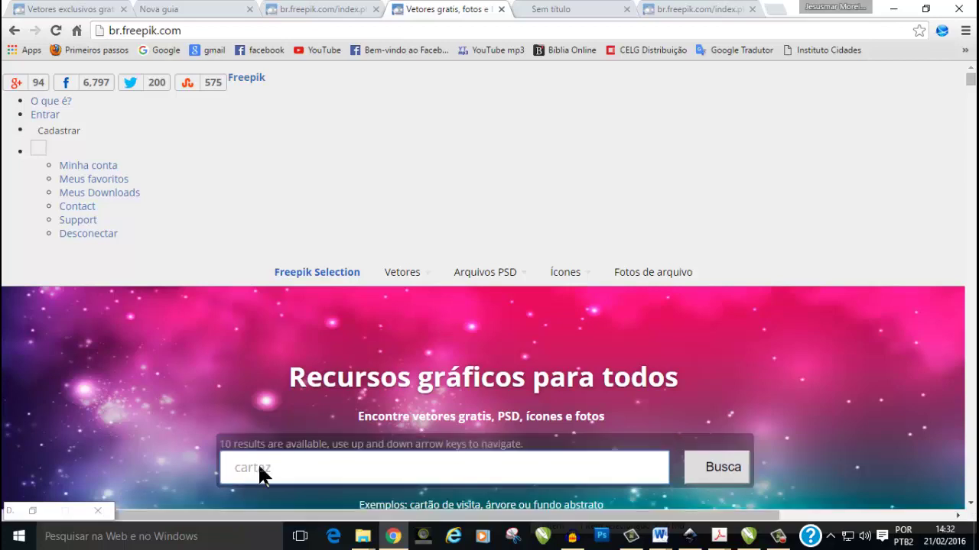
key("Return")
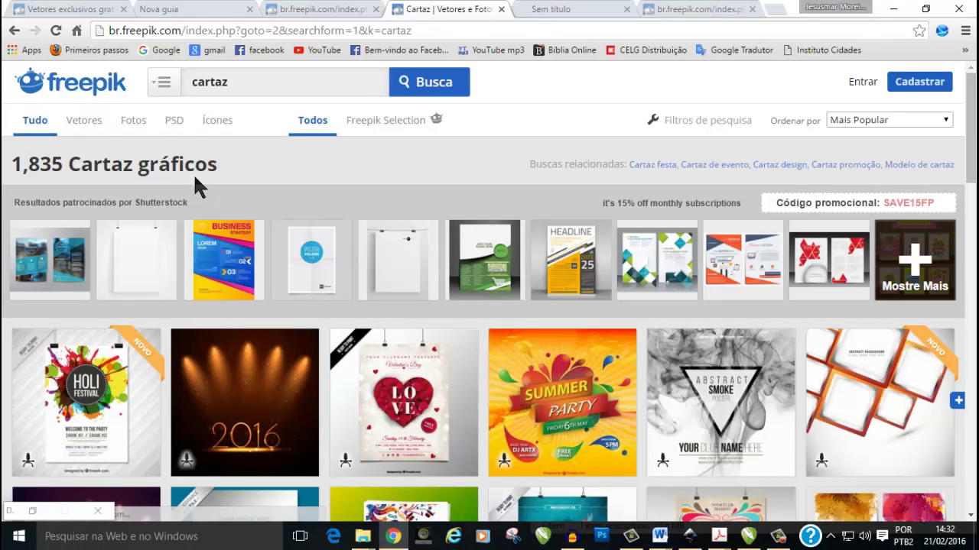
Step: Filter the cartaz results to vectors only (1,704) and scroll down to the pagination bar
left_click(83, 121)
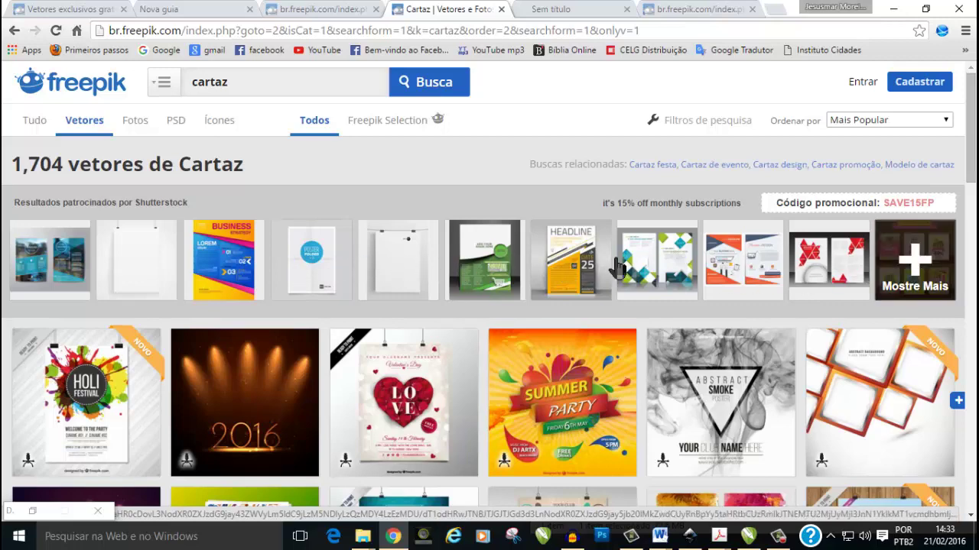
scroll(623, 262, "down", 3)
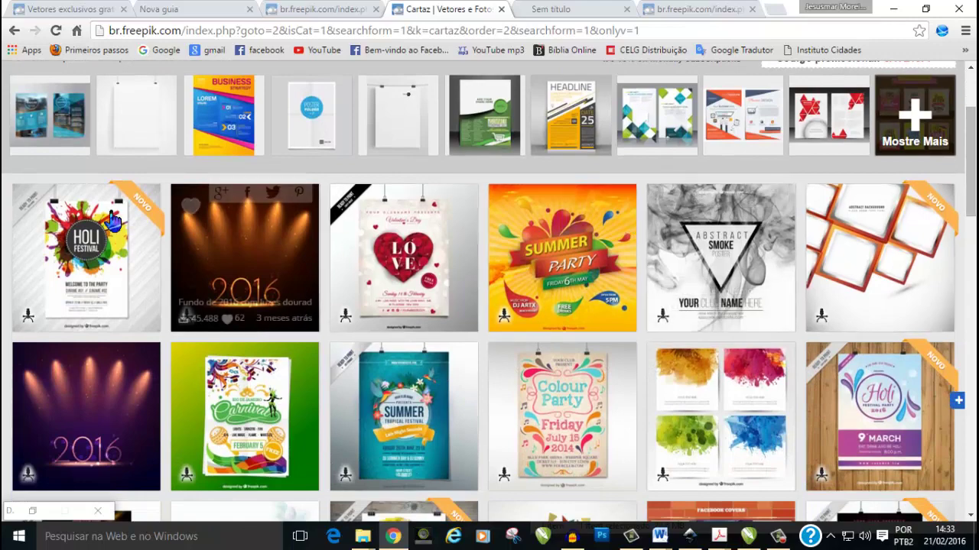
scroll(787, 260, "down", 5)
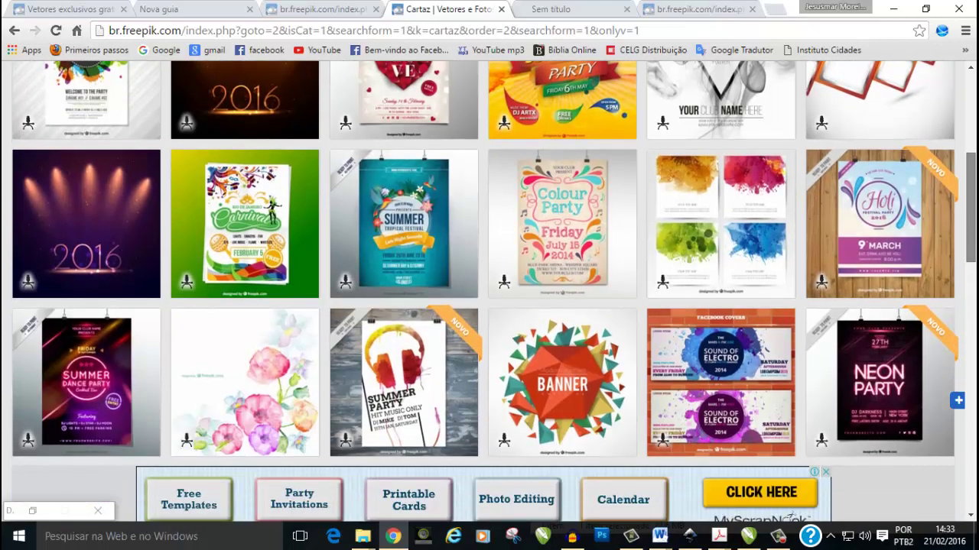
scroll(489, 291, "down", 1)
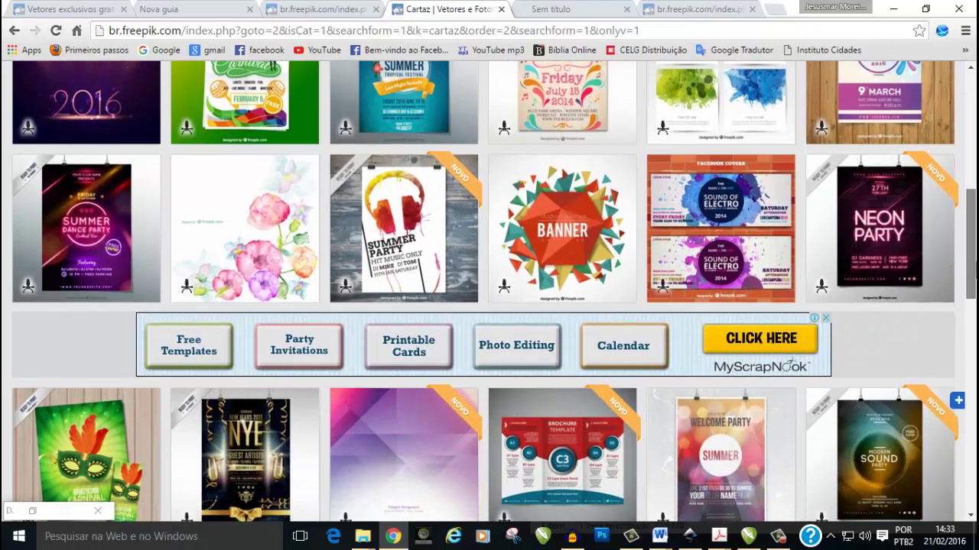
scroll(489, 291, "down", 1)
scroll(489, 290, "down", 1)
scroll(489, 291, "down", 1)
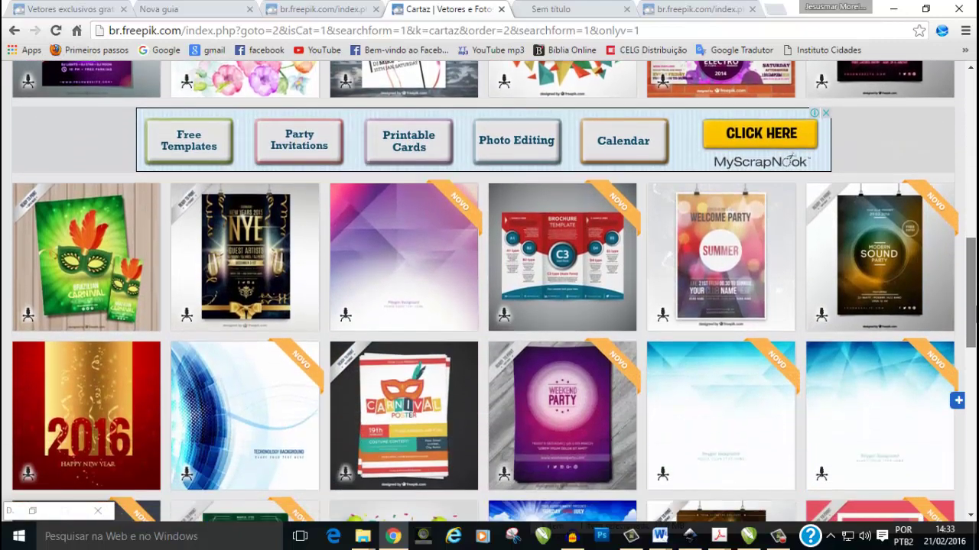
scroll(552, 511, "down", 2)
scroll(552, 510, "down", 1)
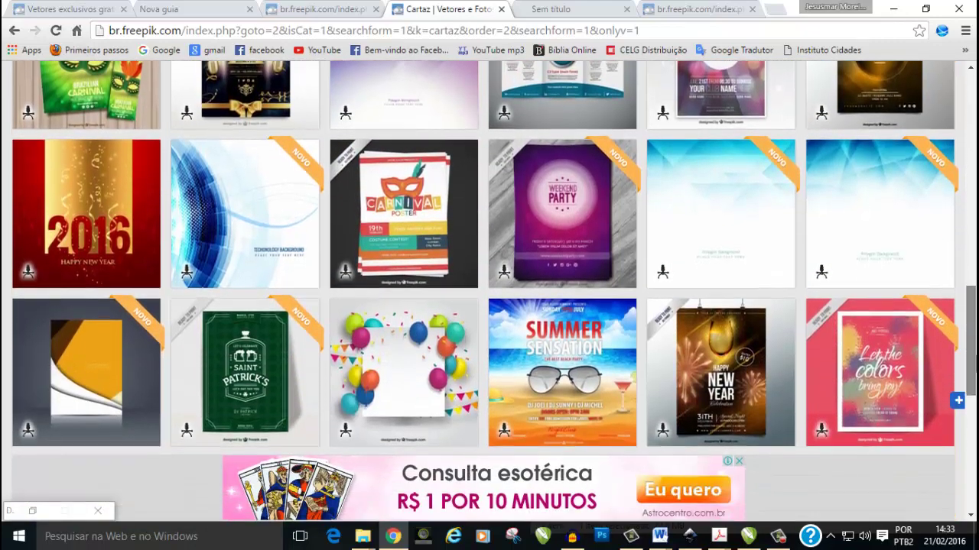
scroll(490, 290, "down", 2)
scroll(489, 291, "down", 1)
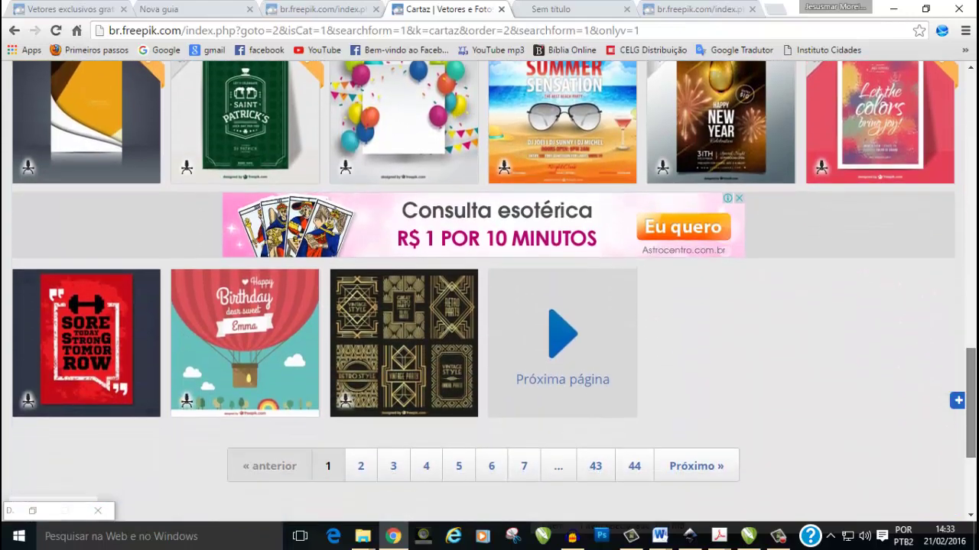
scroll(489, 290, "down", 1)
scroll(490, 291, "up", 3)
scroll(489, 291, "up", 7)
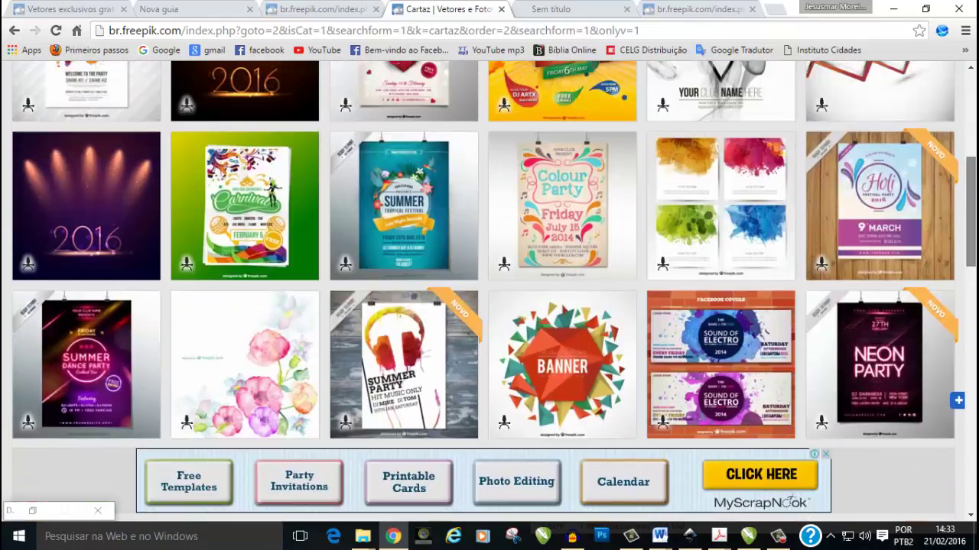
scroll(489, 291, "up", 3)
scroll(489, 290, "up", 2)
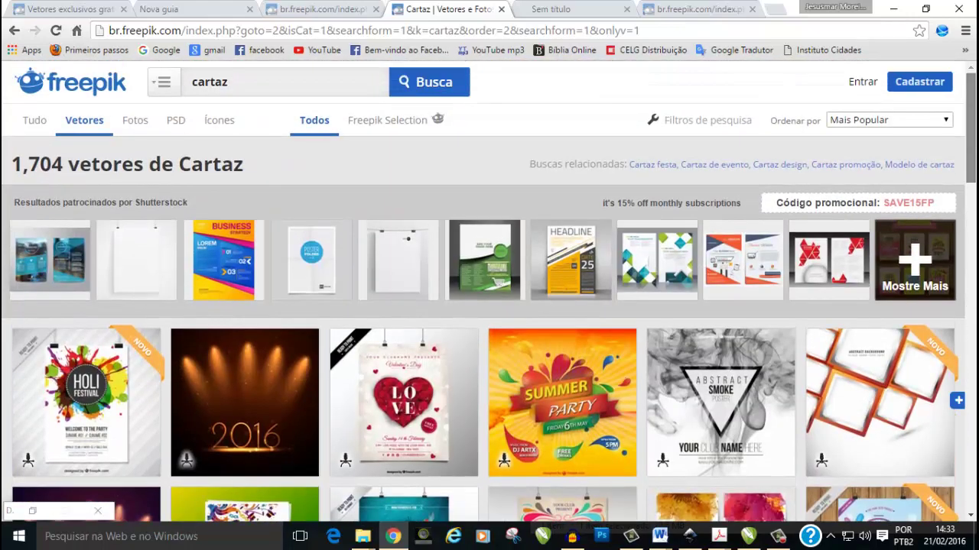
scroll(793, 99, "down", 1)
scroll(792, 99, "down", 2)
scroll(792, 99, "down", 4)
scroll(793, 99, "down", 3)
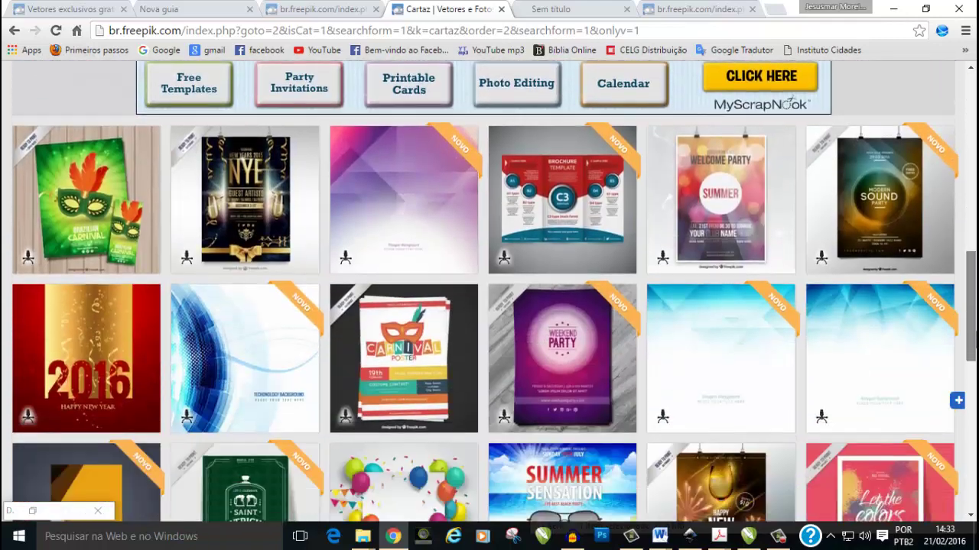
scroll(792, 100, "down", 3)
scroll(792, 99, "down", 2)
scroll(792, 100, "down", 2)
scroll(792, 100, "down", 1)
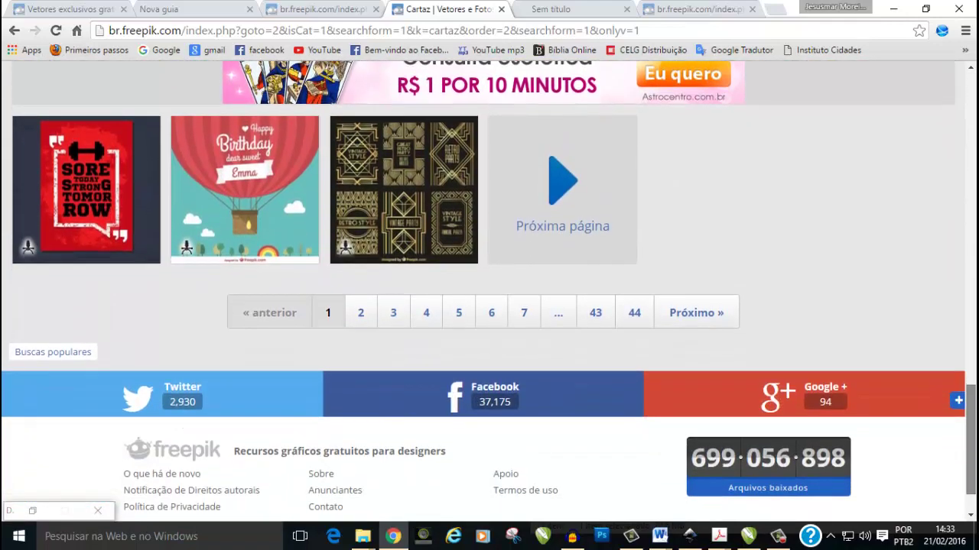
scroll(419, 332, "down", 1)
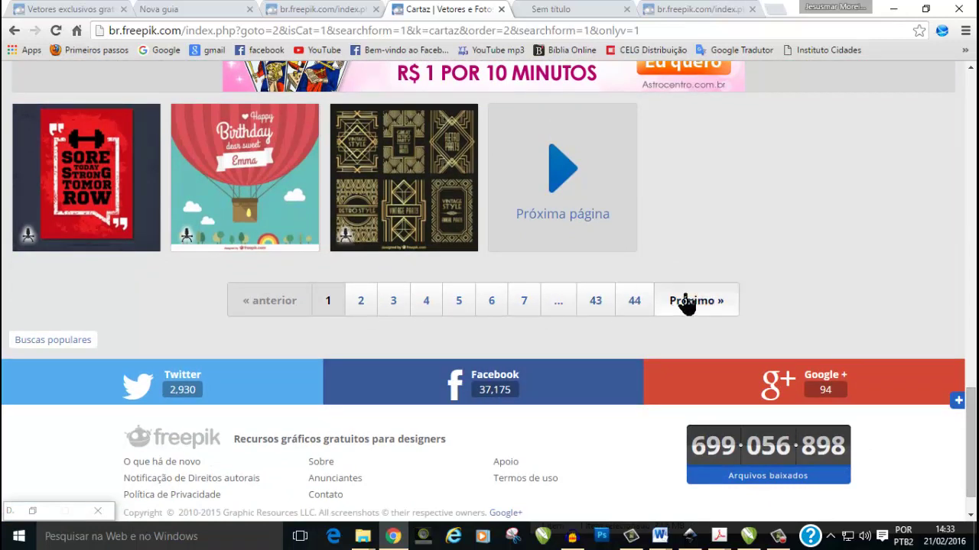
Step: Go to page 2 of the vector results and browse its thumbnails
left_click(363, 306)
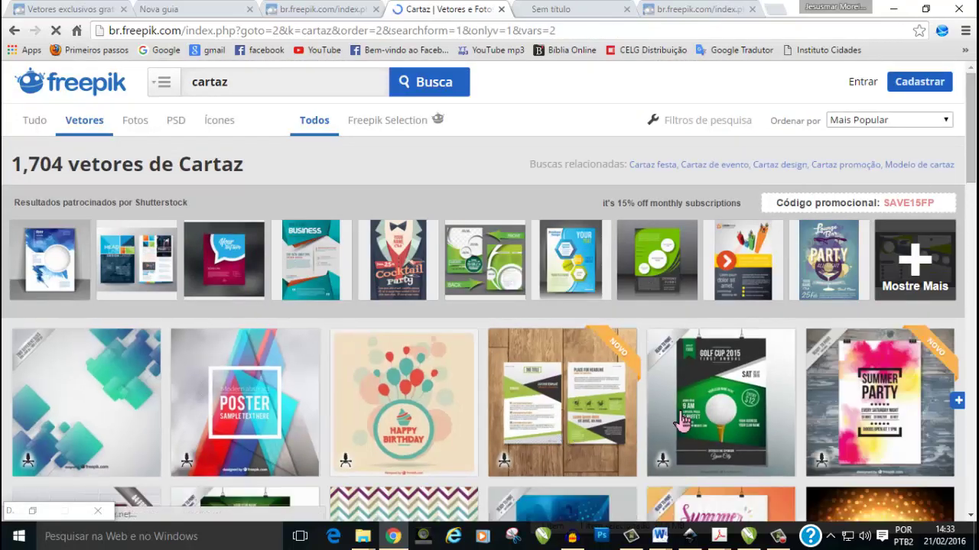
scroll(967, 163, "down", 1)
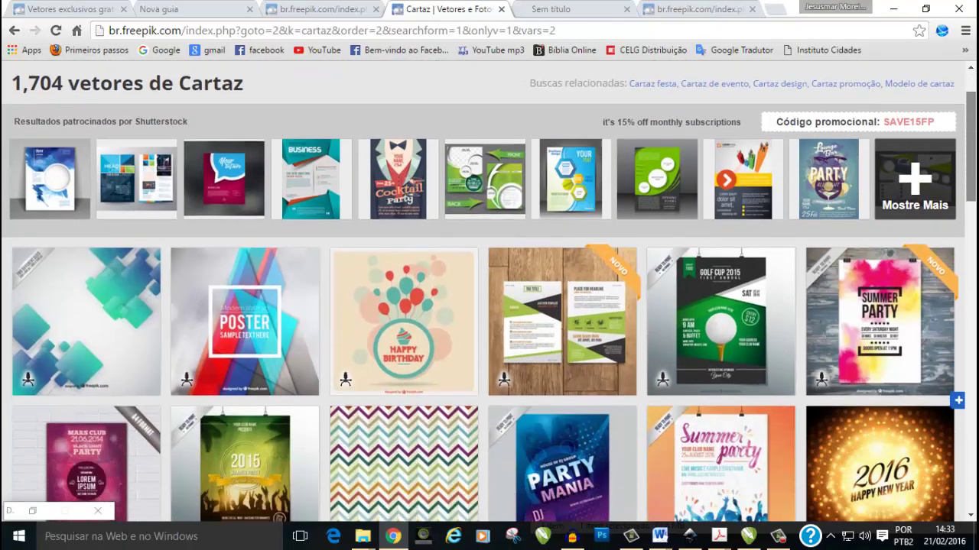
scroll(968, 164, "down", 1)
scroll(968, 164, "down", 1)
scroll(968, 163, "down", 1)
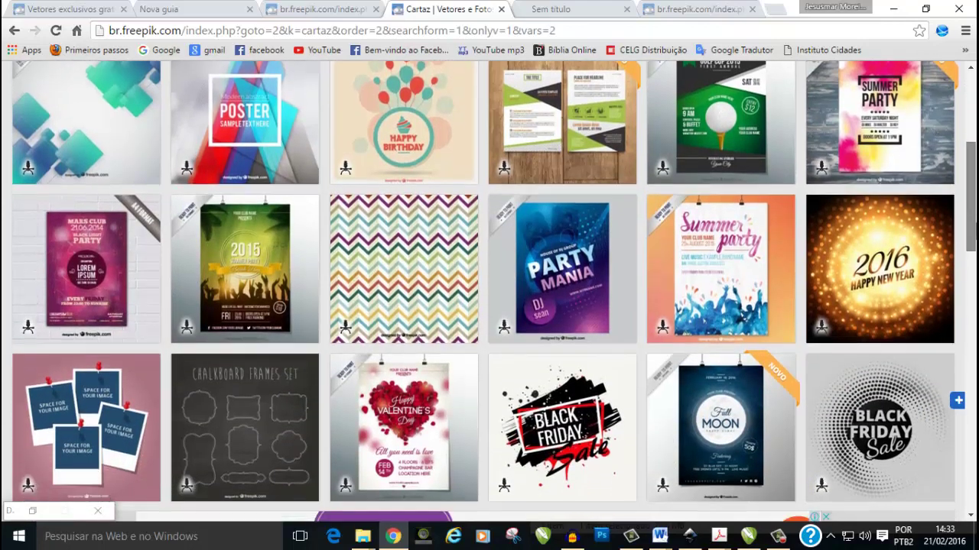
scroll(968, 164, "down", 1)
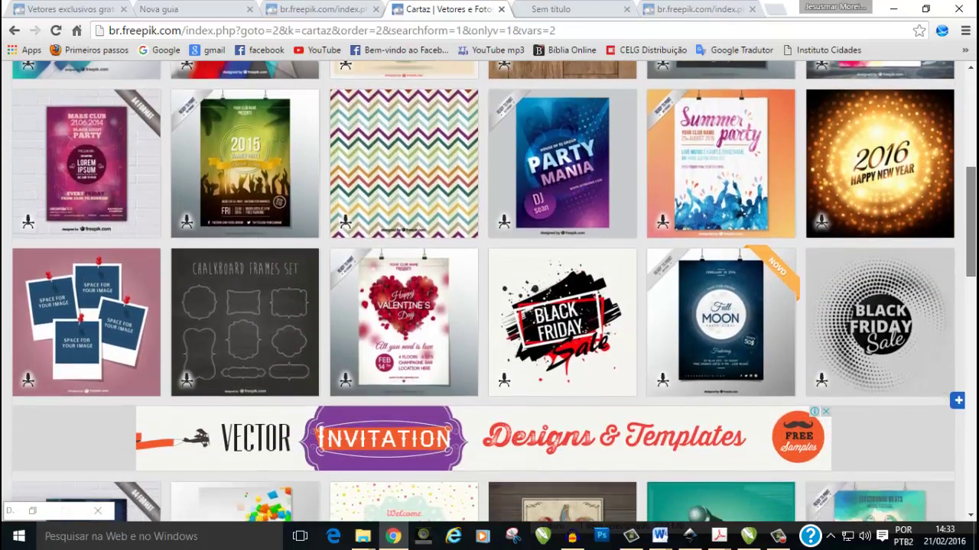
left_click(562, 189)
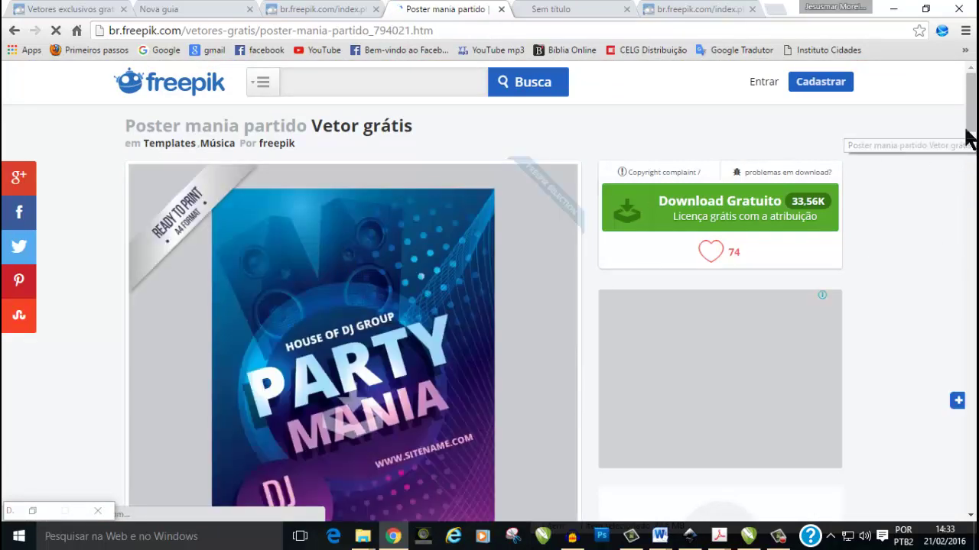
left_click_drag(965, 138, 965, 92)
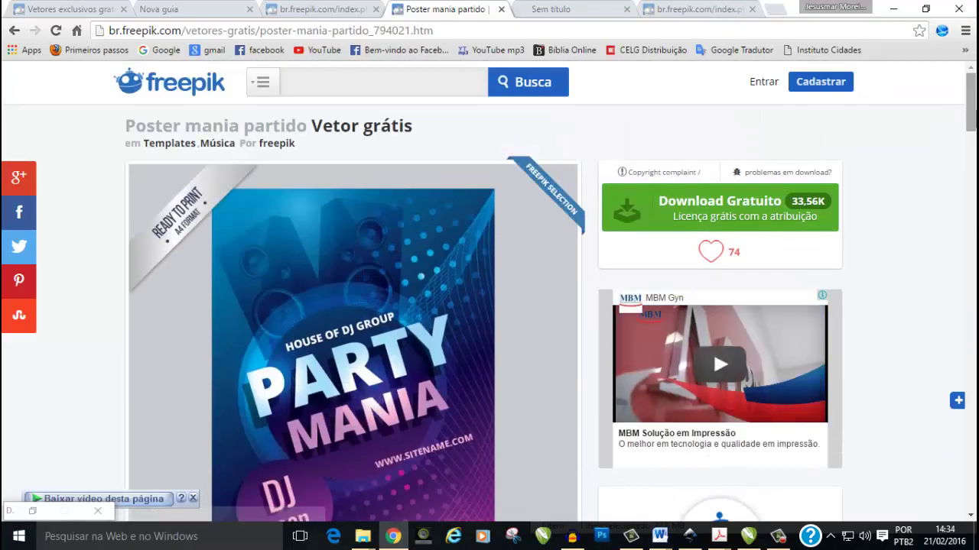
scroll(972, 111, "down", 2)
scroll(972, 111, "down", 2)
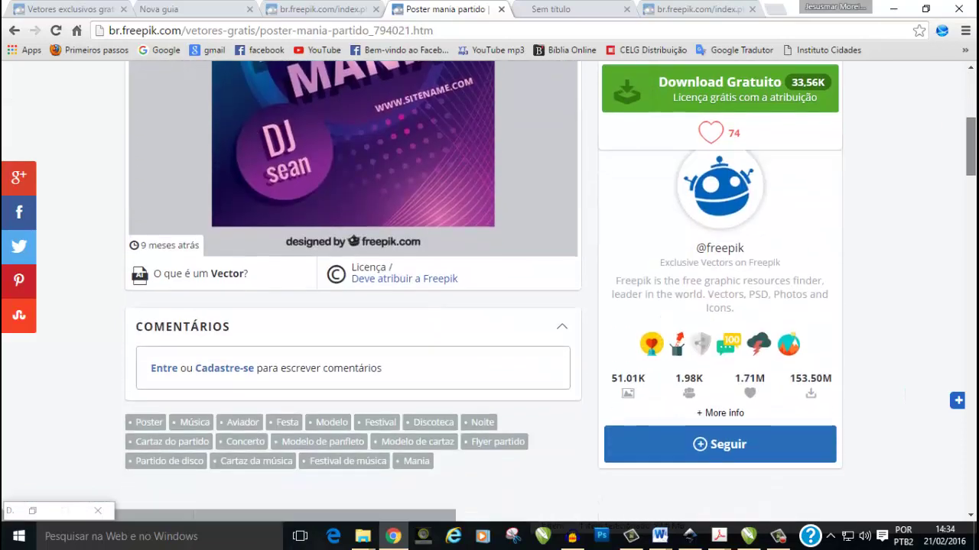
scroll(972, 110, "down", 4)
scroll(972, 110, "down", 4)
scroll(489, 291, "down", 1)
scroll(489, 291, "down", 2)
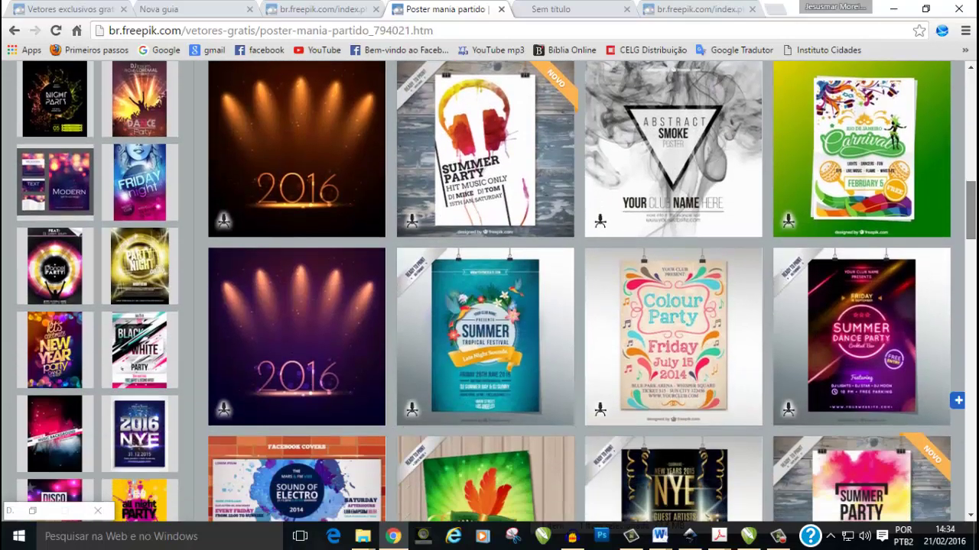
scroll(490, 290, "down", 1)
scroll(489, 290, "down", 1)
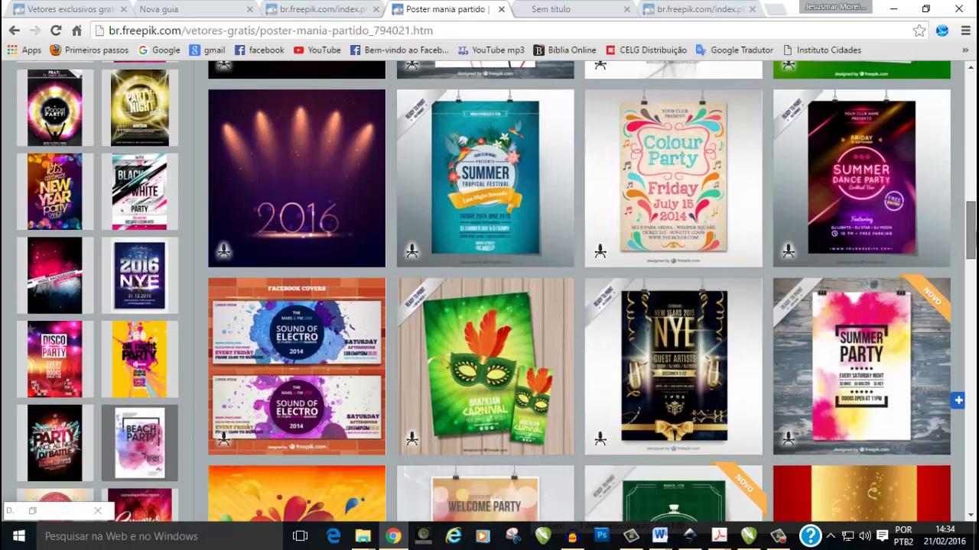
scroll(489, 290, "down", 1)
scroll(490, 290, "down", 2)
scroll(489, 291, "down", 1)
scroll(489, 290, "down", 1)
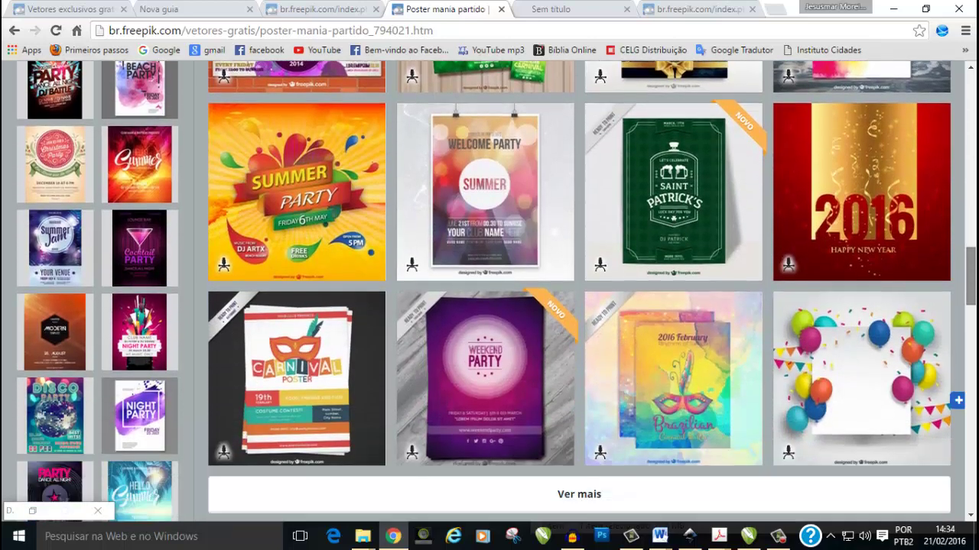
scroll(490, 291, "down", 1)
scroll(490, 291, "down", 1)
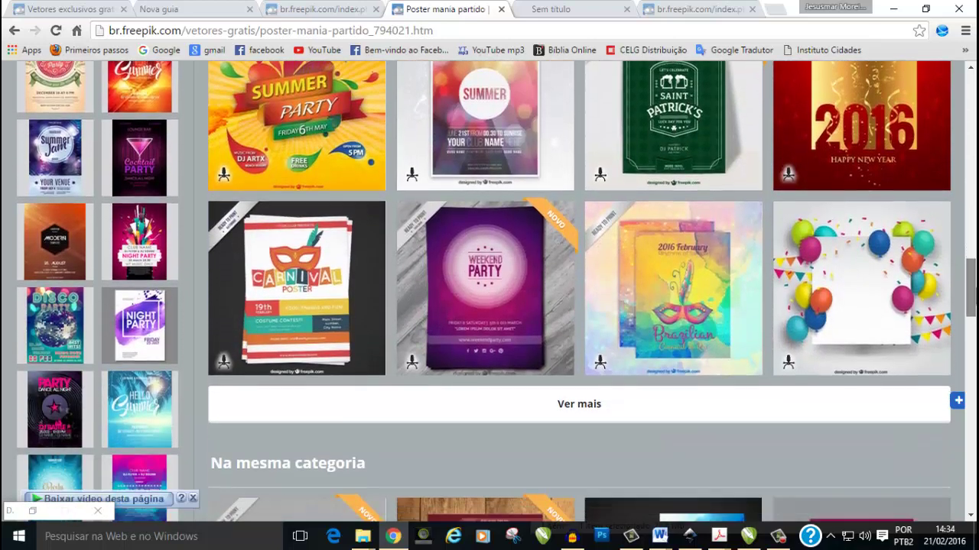
scroll(489, 290, "up", 1)
scroll(489, 290, "up", 1)
scroll(489, 291, "up", 2)
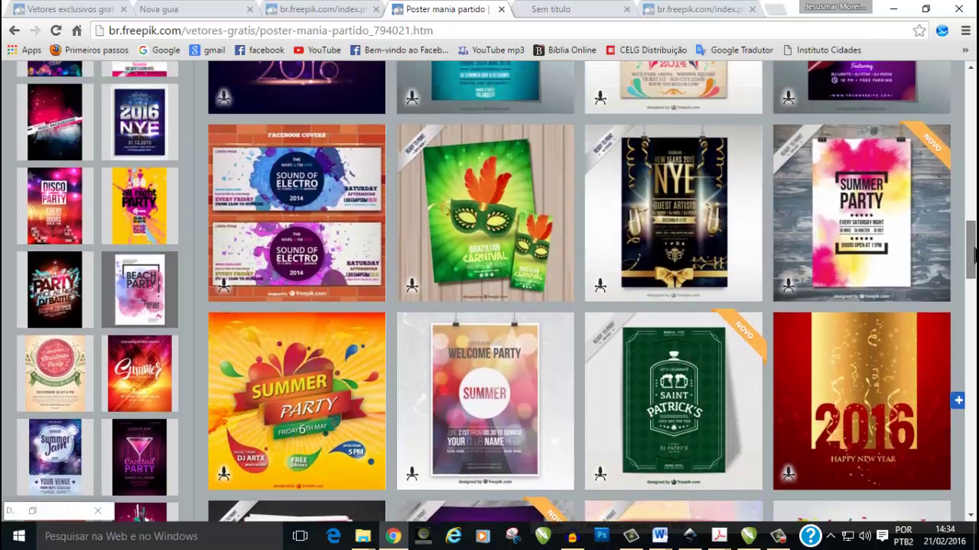
scroll(974, 252, "up", 1)
scroll(973, 260, "down", 3)
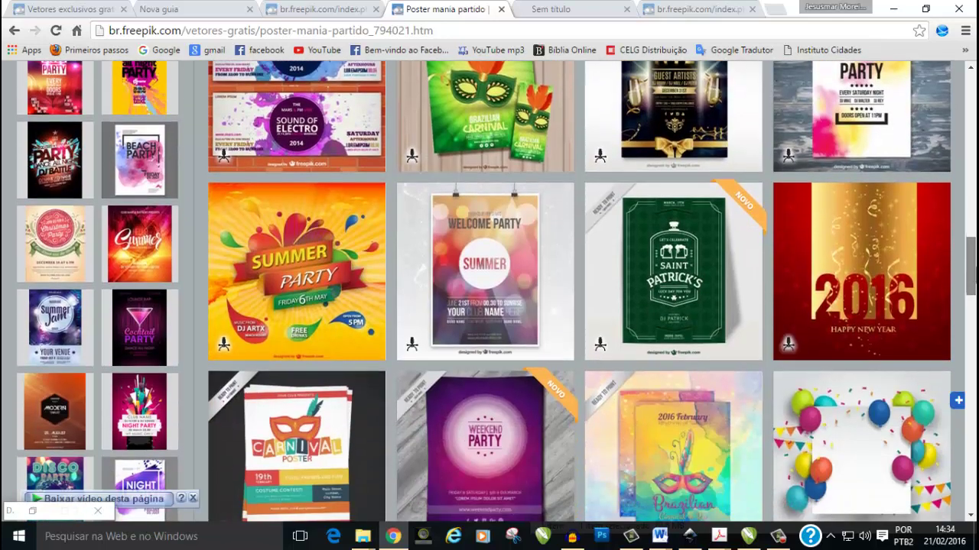
scroll(973, 239, "up", 3)
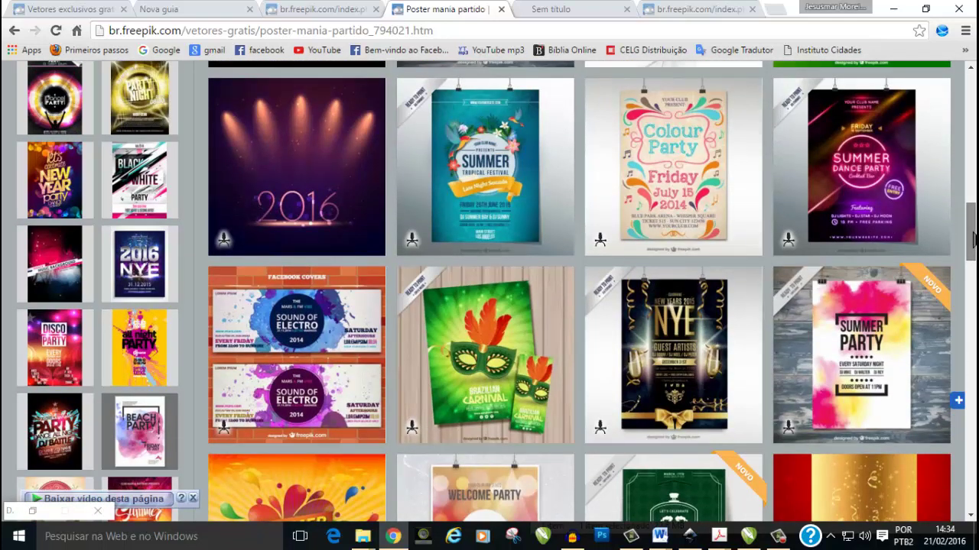
scroll(974, 239, "up", 3)
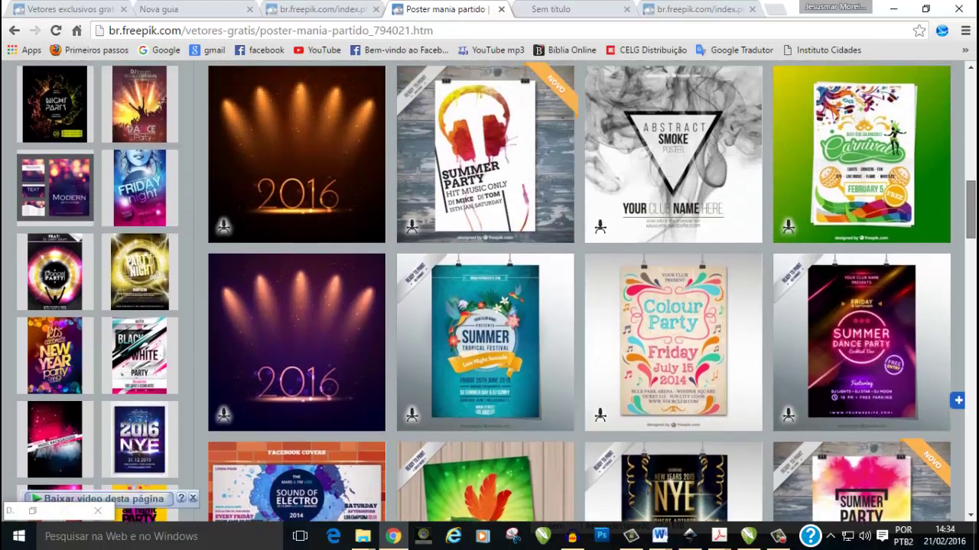
scroll(973, 239, "up", 3)
scroll(973, 239, "up", 3)
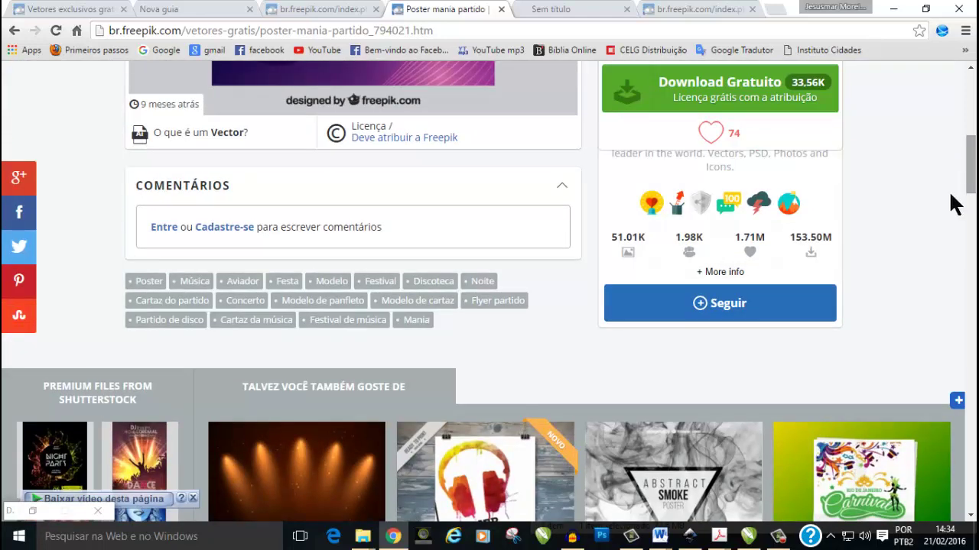
scroll(971, 176, "down", 2)
scroll(971, 176, "down", 6)
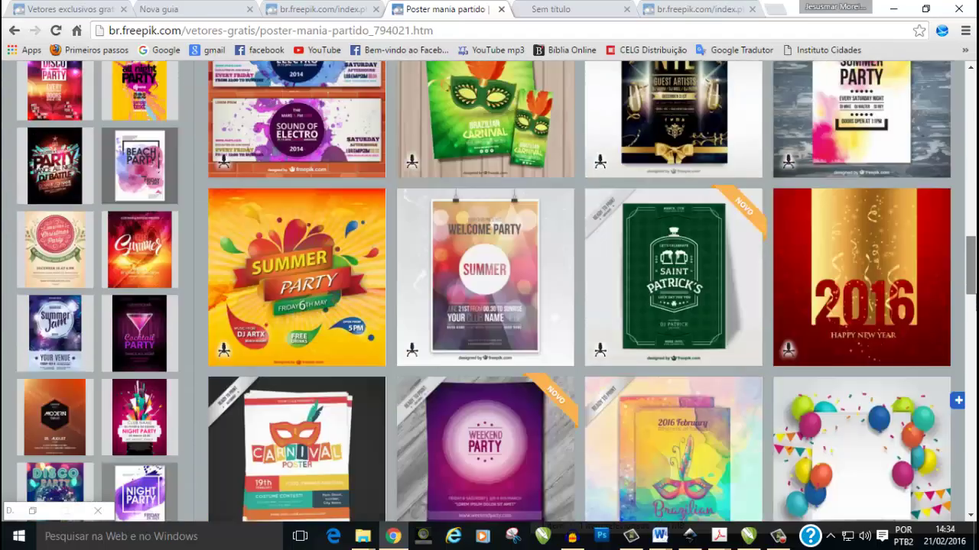
scroll(971, 176, "down", 6)
scroll(971, 175, "down", 3)
scroll(975, 404, "up", 3)
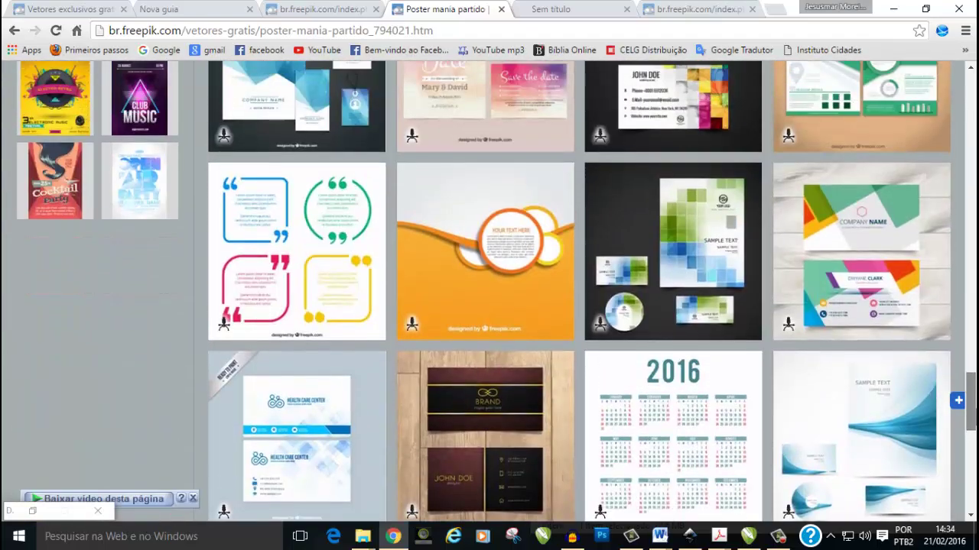
scroll(975, 404, "up", 2)
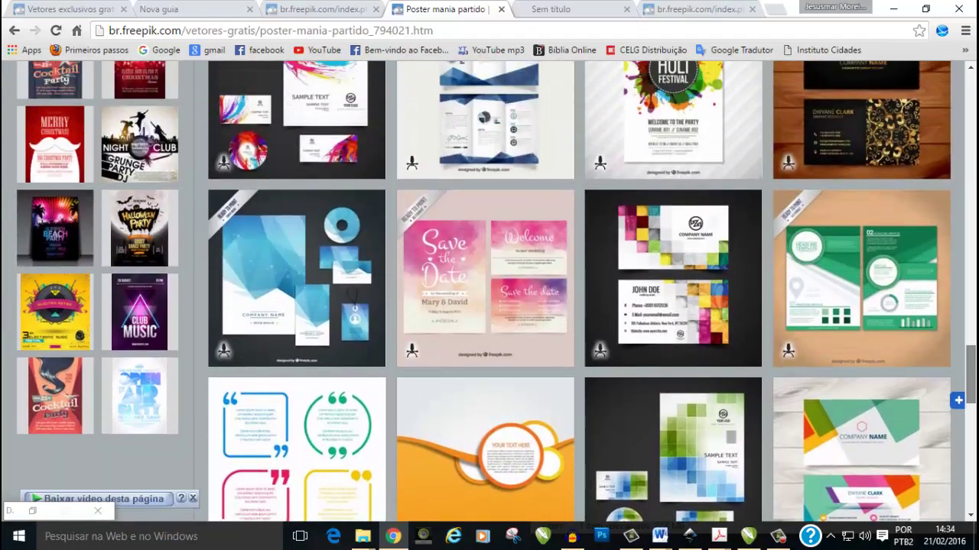
scroll(975, 404, "down", 3)
scroll(975, 404, "up", 3)
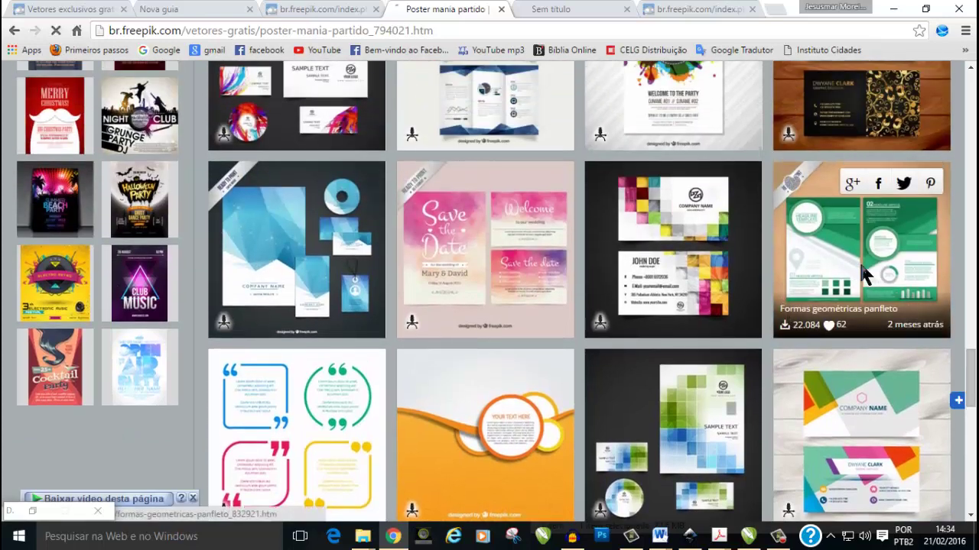
Step: Open the green 'Formas geométricas panfleto' flyer page and scroll down to its related designs
left_click(859, 263)
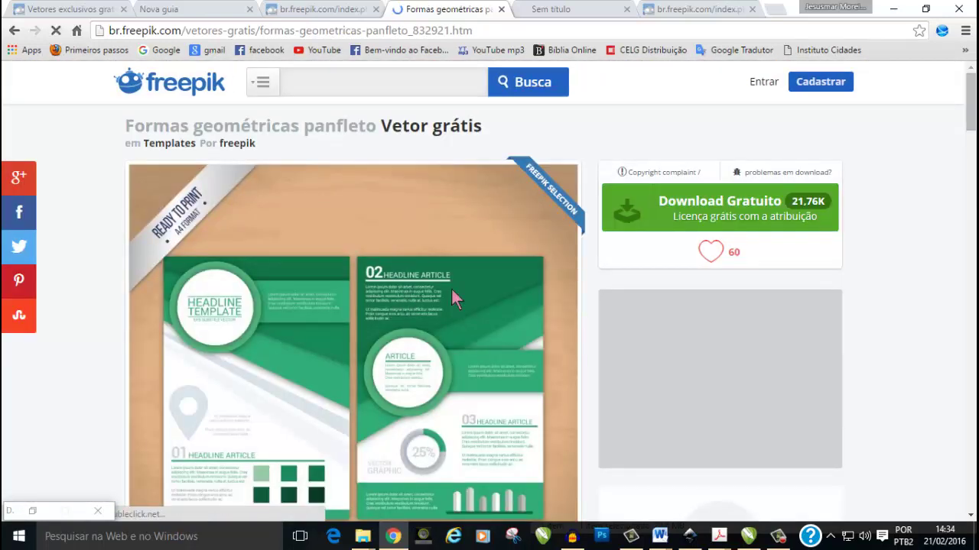
scroll(974, 112, "down", 2)
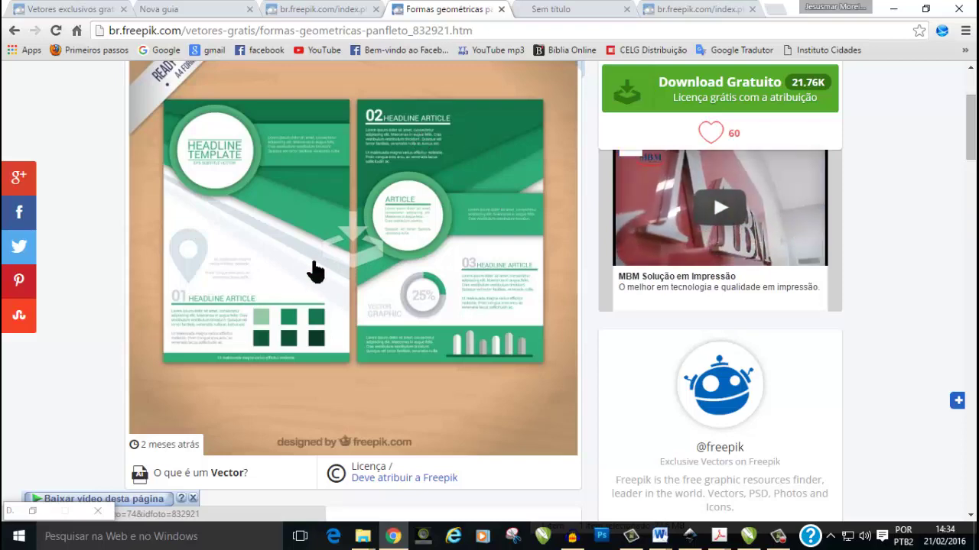
scroll(969, 134, "down", 1)
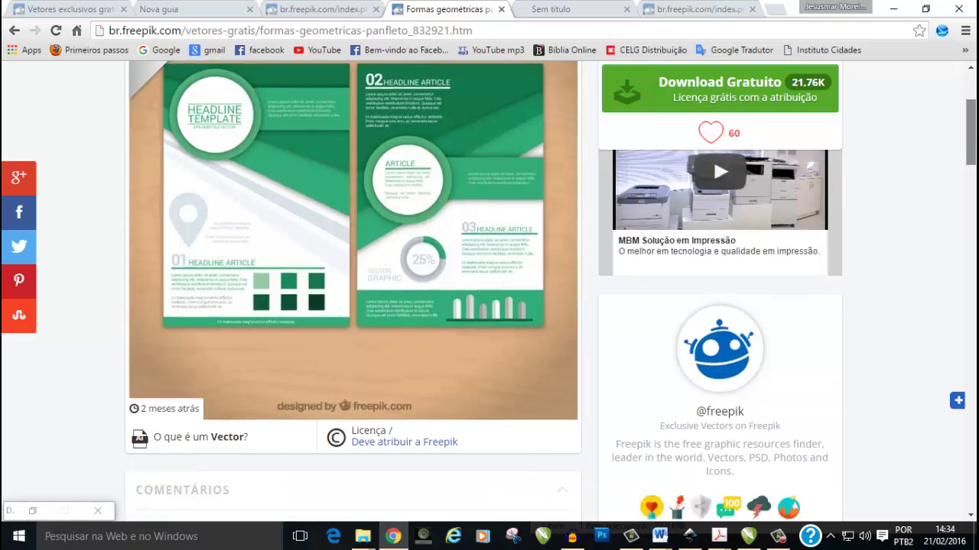
scroll(969, 133, "down", 4)
scroll(969, 134, "down", 2)
scroll(970, 134, "down", 1)
scroll(489, 291, "down", 1)
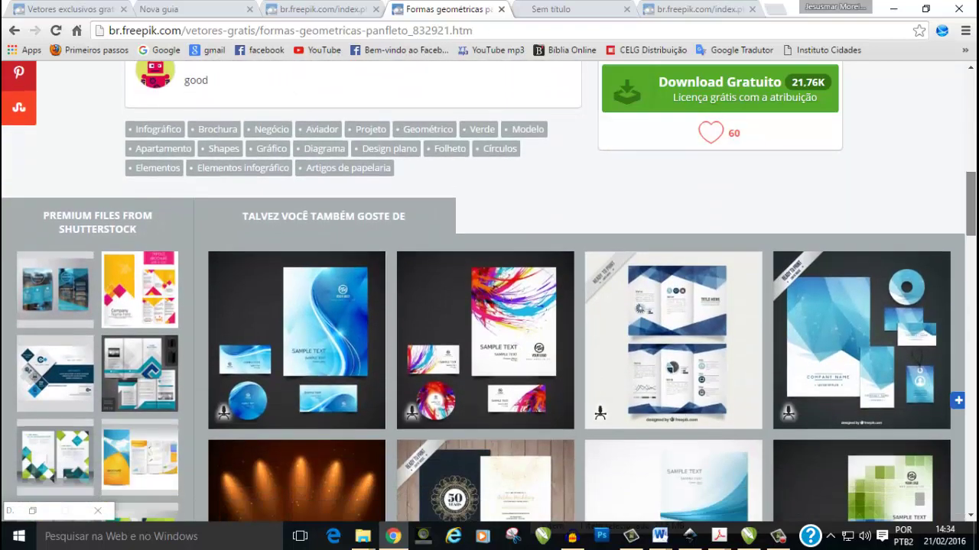
scroll(489, 291, "down", 2)
scroll(490, 290, "down", 2)
scroll(490, 290, "down", 1)
scroll(489, 291, "down", 1)
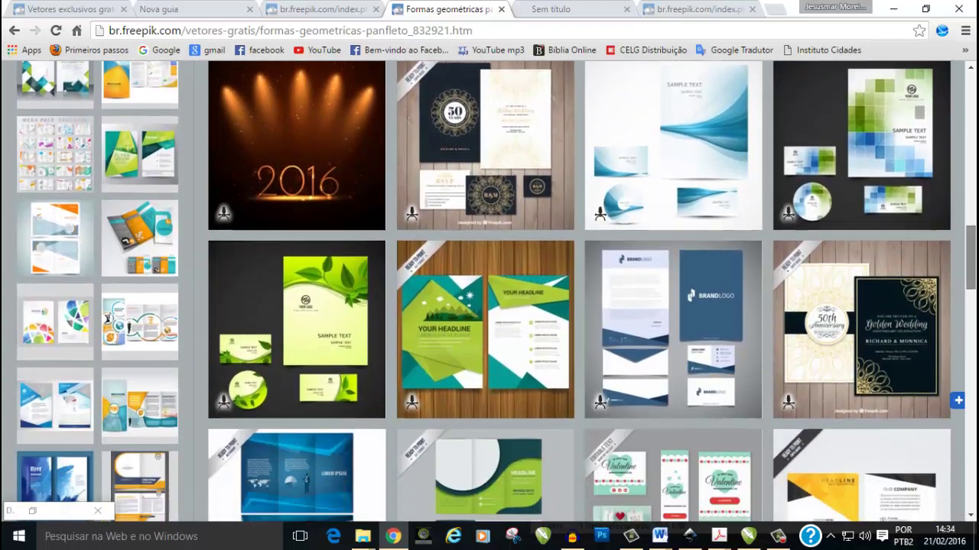
scroll(489, 290, "down", 2)
scroll(489, 291, "down", 1)
scroll(887, 245, "down", 1)
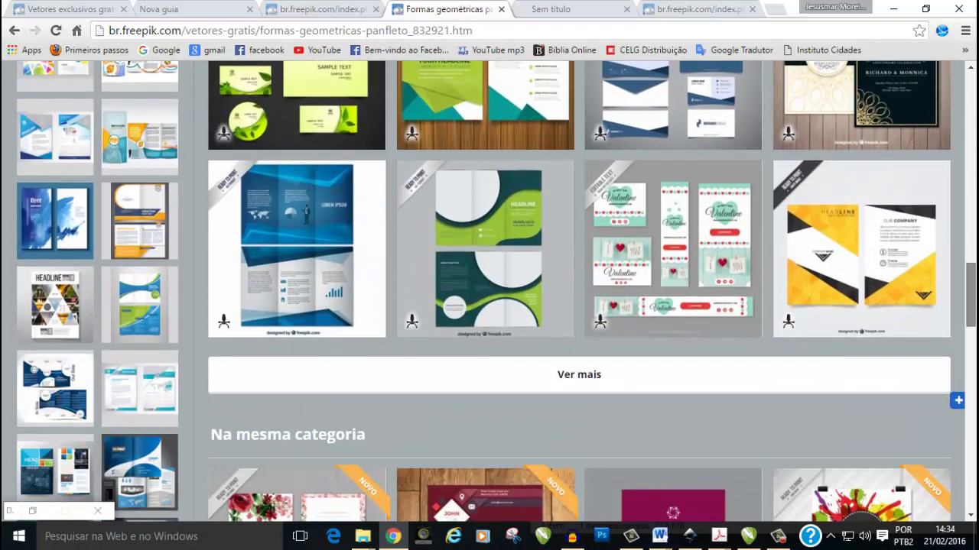
scroll(887, 245, "down", 1)
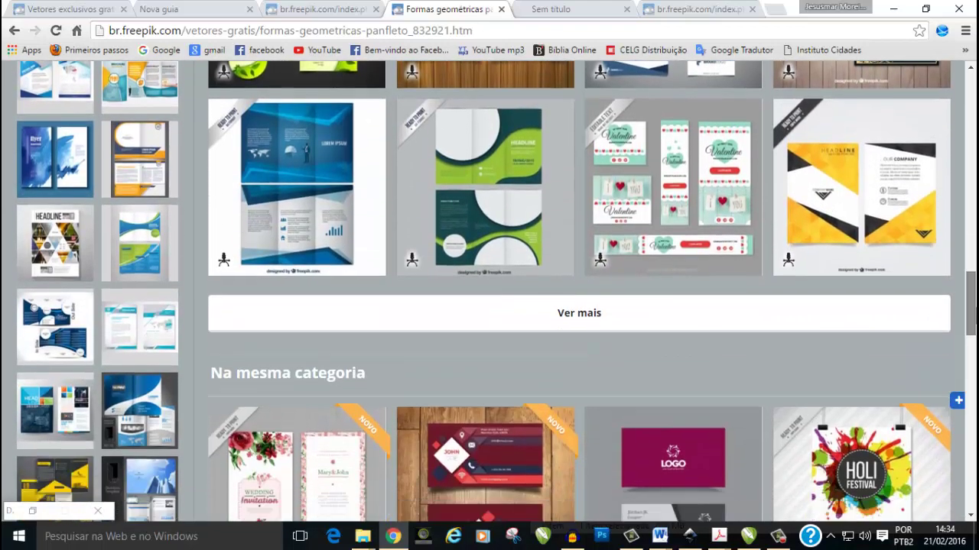
Step: Open the yellow polygonal insect flyer page and scroll through it
left_click(867, 221)
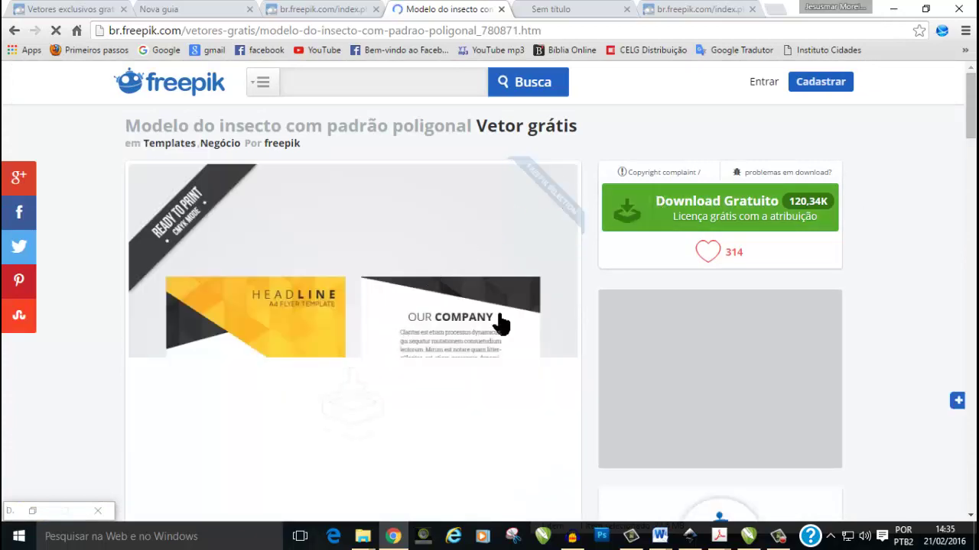
scroll(502, 324, "down", 1)
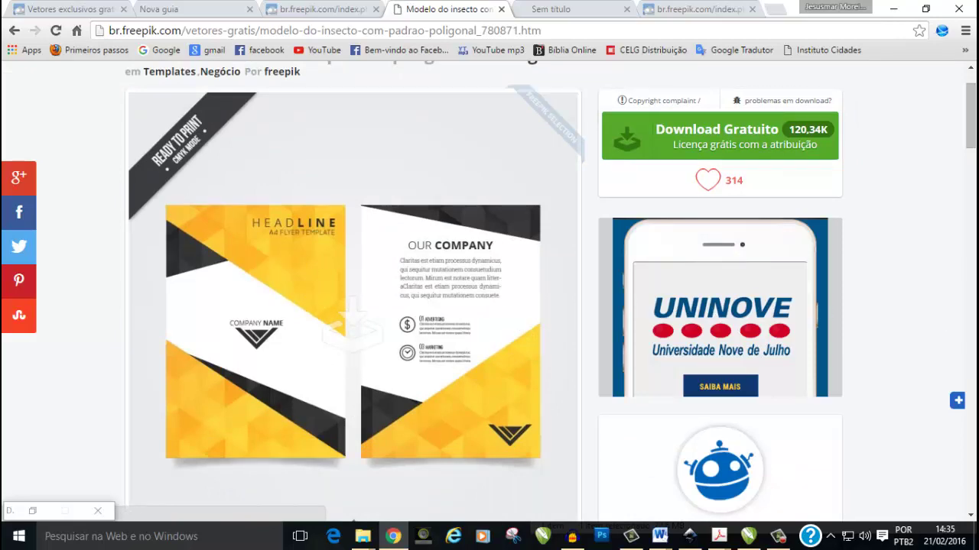
scroll(489, 306, "down", 1)
scroll(489, 305, "down", 3)
scroll(490, 306, "down", 4)
scroll(490, 306, "down", 2)
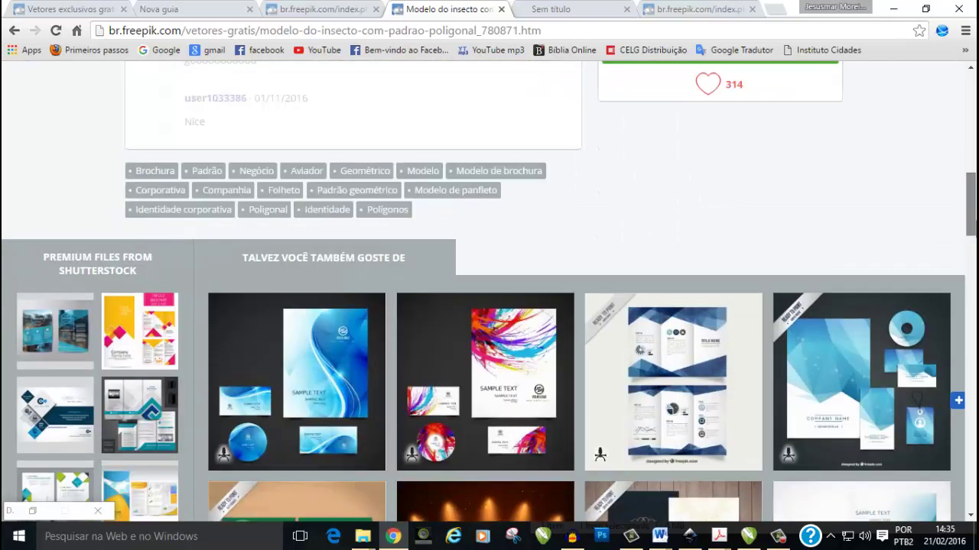
scroll(489, 306, "down", 1)
scroll(489, 306, "down", 2)
scroll(489, 306, "down", 1)
scroll(490, 305, "down", 1)
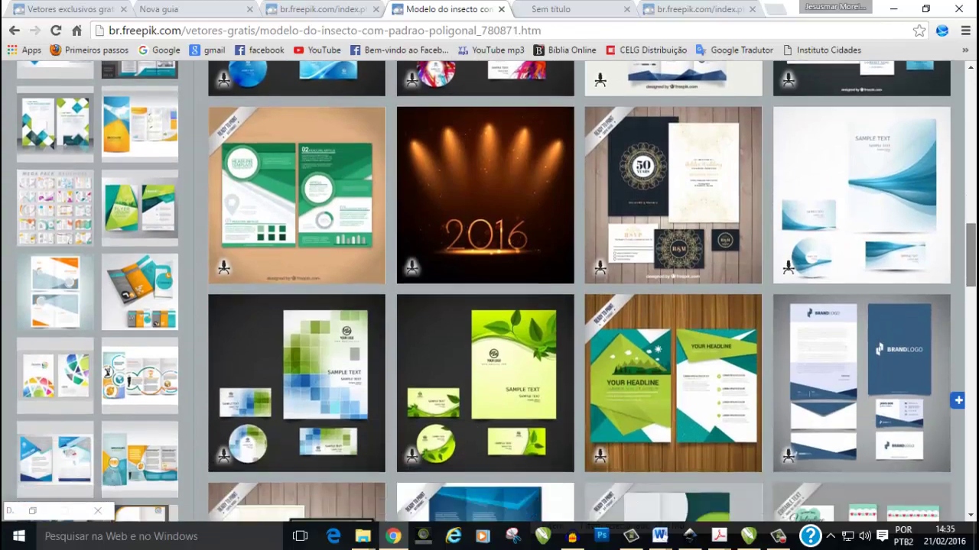
left_click_drag(971, 279, 971, 449)
Step: Reopen the green geometric brochure page from the related designs gallery
scroll(497, 290, "up", 3)
scroll(497, 291, "down", 3)
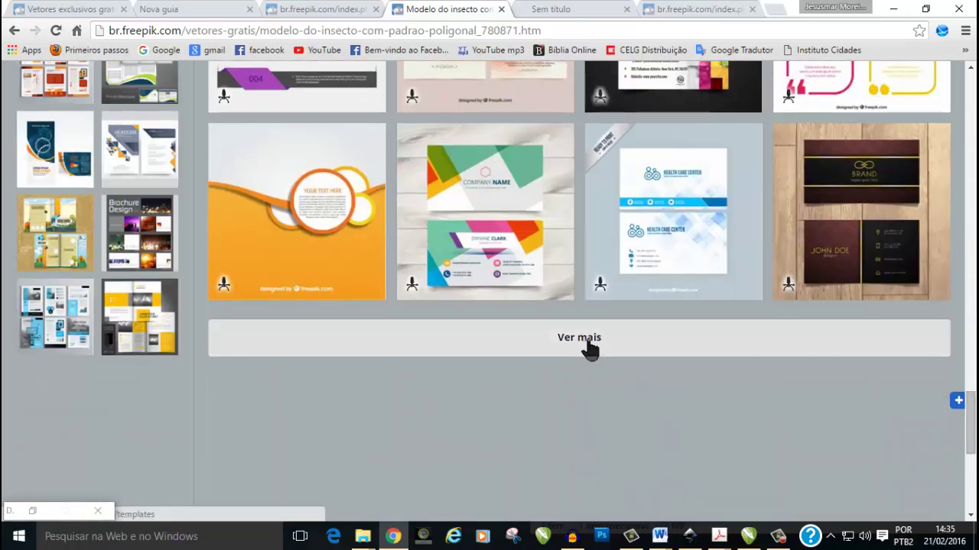
scroll(461, 411, "up", 5)
scroll(461, 410, "up", 5)
scroll(461, 411, "up", 5)
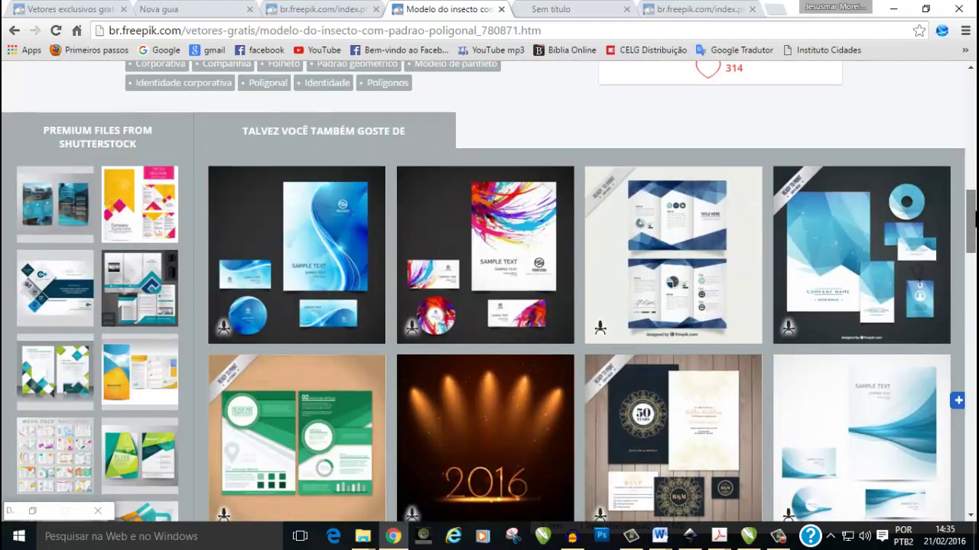
scroll(461, 410, "up", 1)
left_click(304, 454)
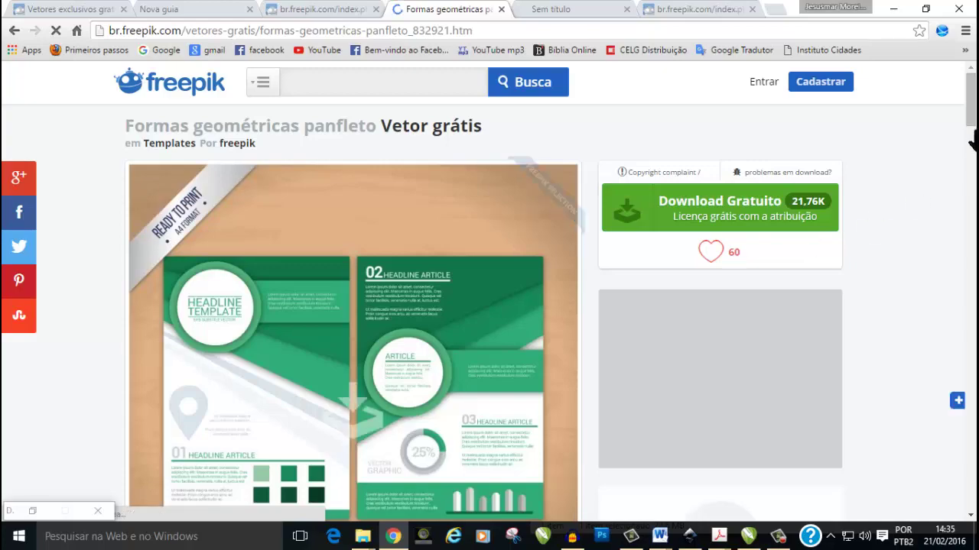
Step: Scroll the green brochure page past Ver mais to the bottom, then back up to its tags
scroll(973, 132, "down", 7)
scroll(973, 132, "down", 2)
scroll(974, 132, "down", 2)
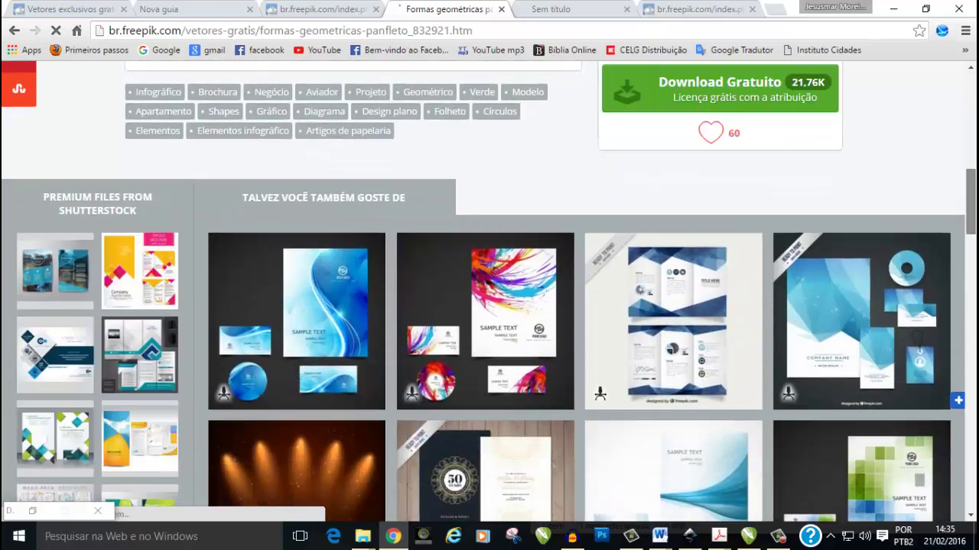
scroll(973, 131, "down", 2)
scroll(579, 290, "down", 1)
scroll(579, 291, "down", 2)
scroll(579, 291, "down", 2)
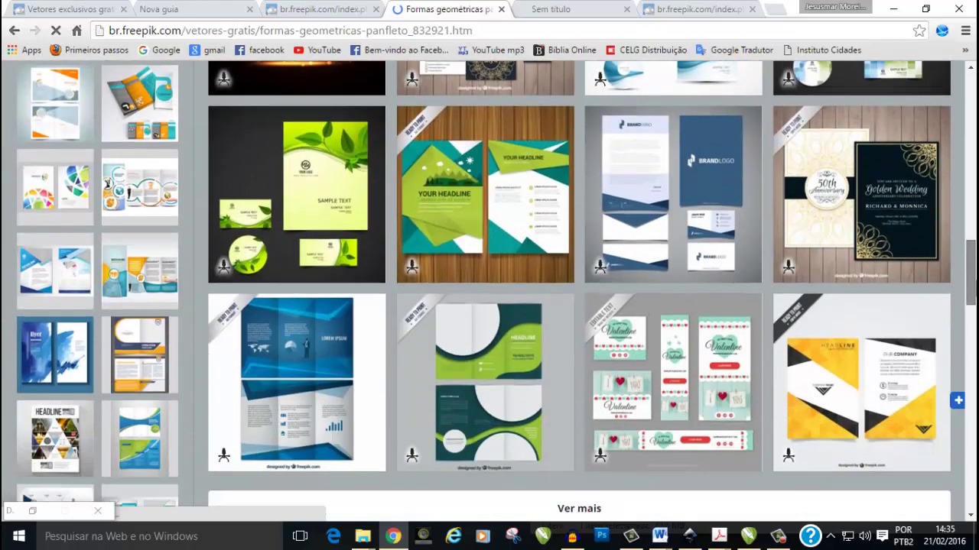
scroll(578, 290, "down", 2)
scroll(579, 291, "down", 2)
scroll(579, 291, "down", 2)
scroll(579, 290, "down", 1)
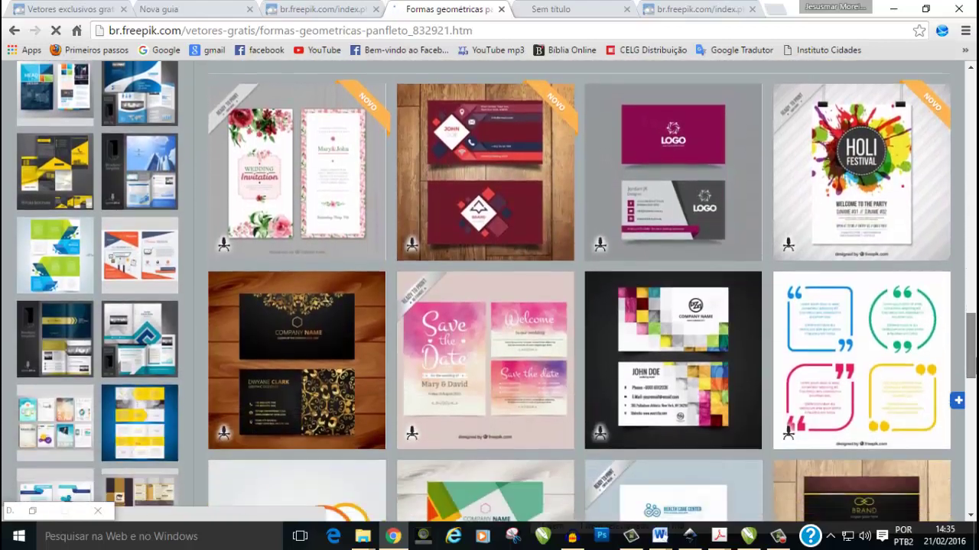
scroll(578, 290, "down", 2)
scroll(578, 290, "down", 2)
scroll(579, 291, "down", 2)
scroll(579, 291, "down", 2)
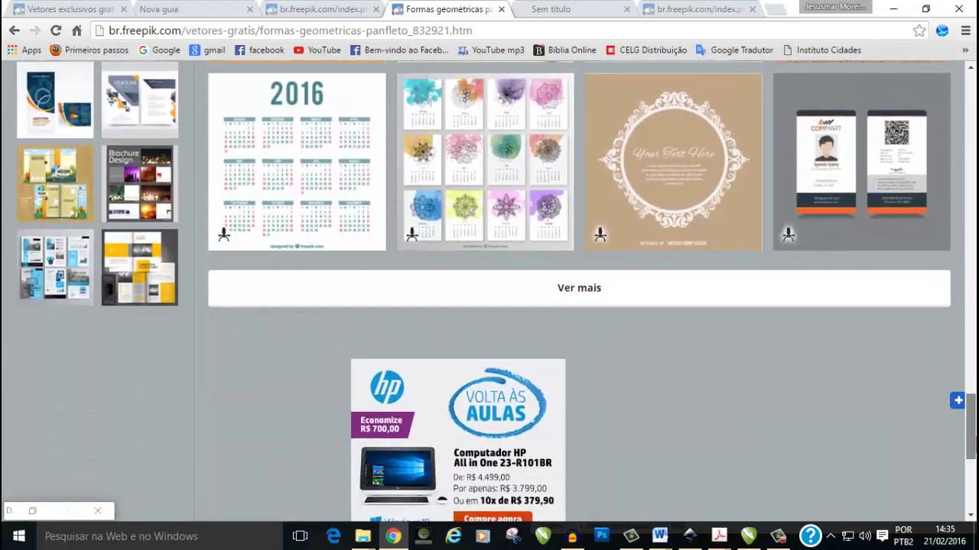
scroll(579, 290, "down", 2)
mouse_move(969, 442)
left_mouse_down()
mouse_move(949, 176)
mouse_move(961, 211)
mouse_move(961, 99)
left_mouse_up()
Step: Run a new 'cartaz' search and scroll to the bottom of the results
left_click(367, 86)
type("cartaz")
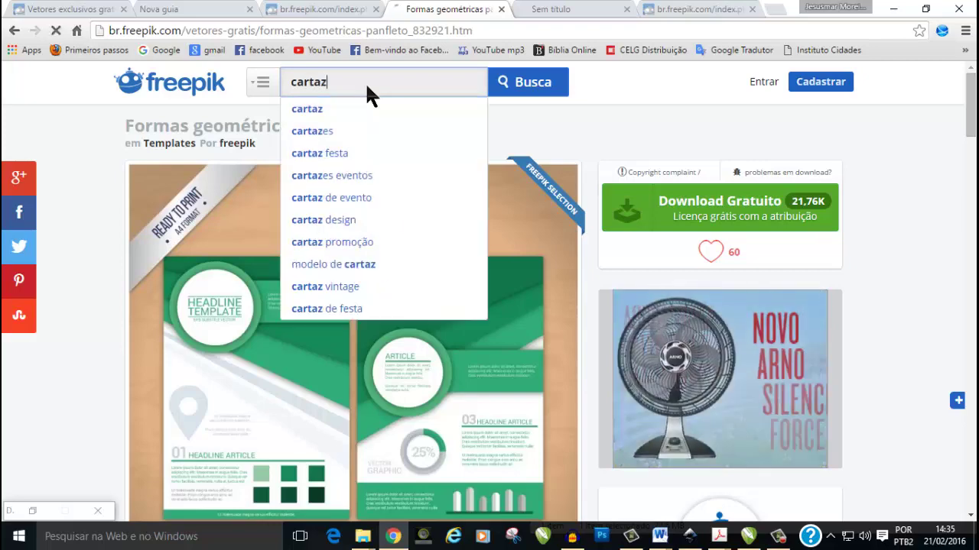
key("Return")
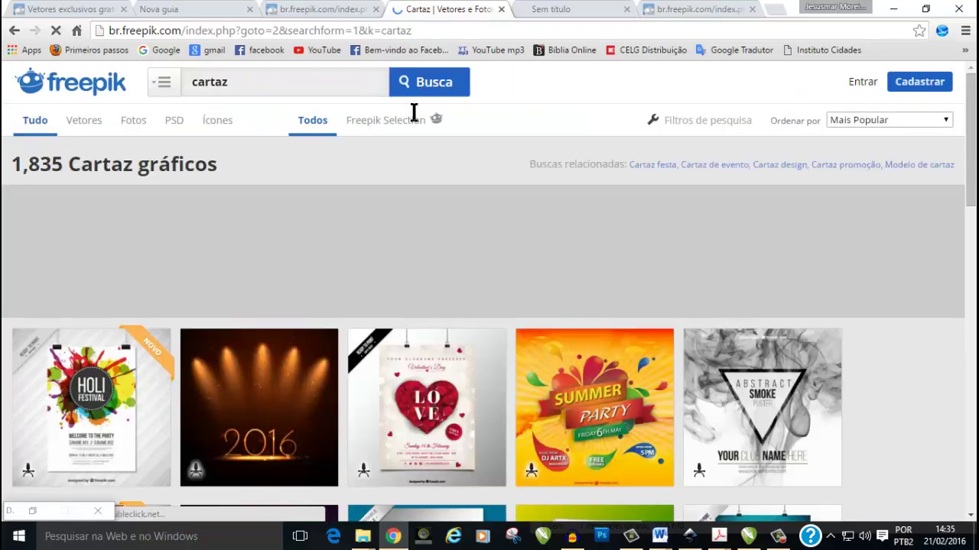
scroll(468, 208, "down", 3)
scroll(468, 208, "down", 2)
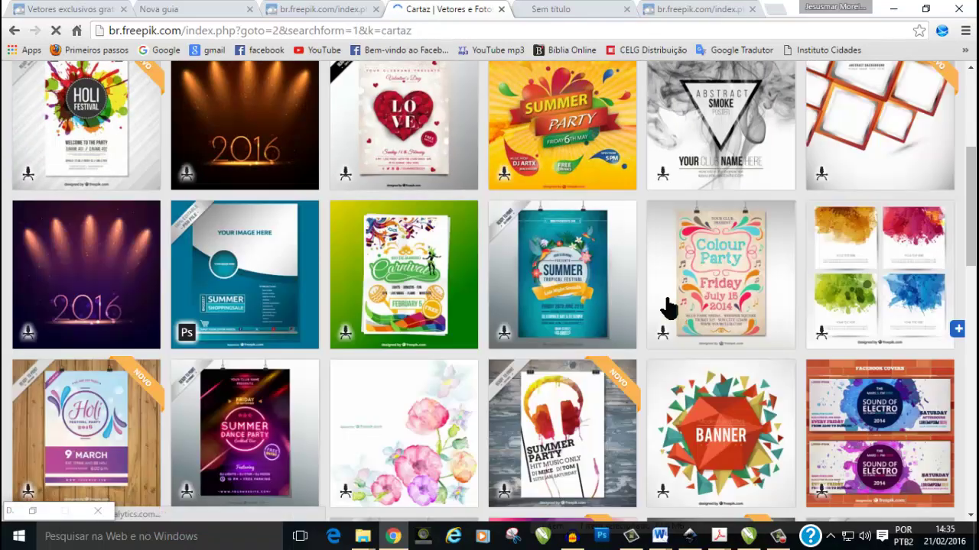
scroll(667, 305, "down", 3)
scroll(667, 304, "down", 4)
scroll(658, 302, "down", 2)
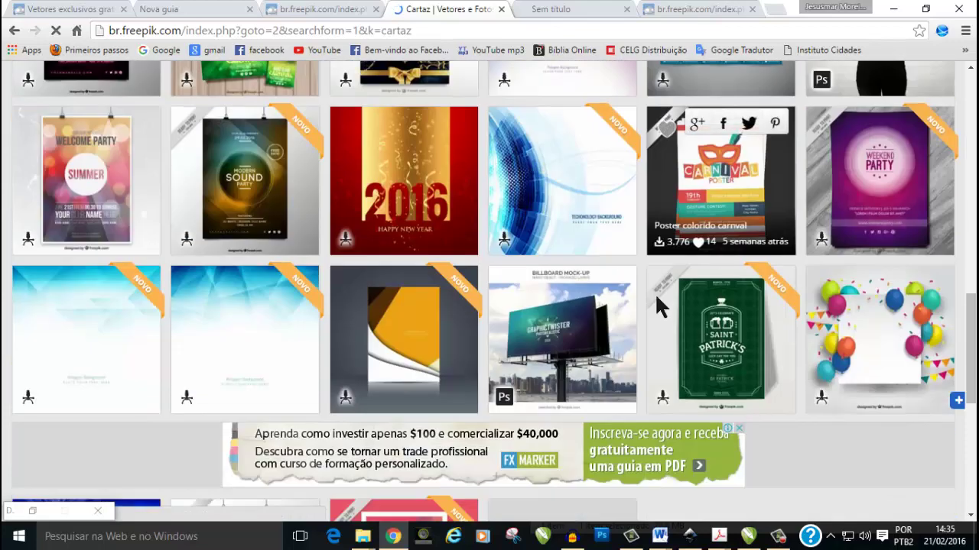
scroll(656, 297, "down", 2)
scroll(649, 297, "down", 3)
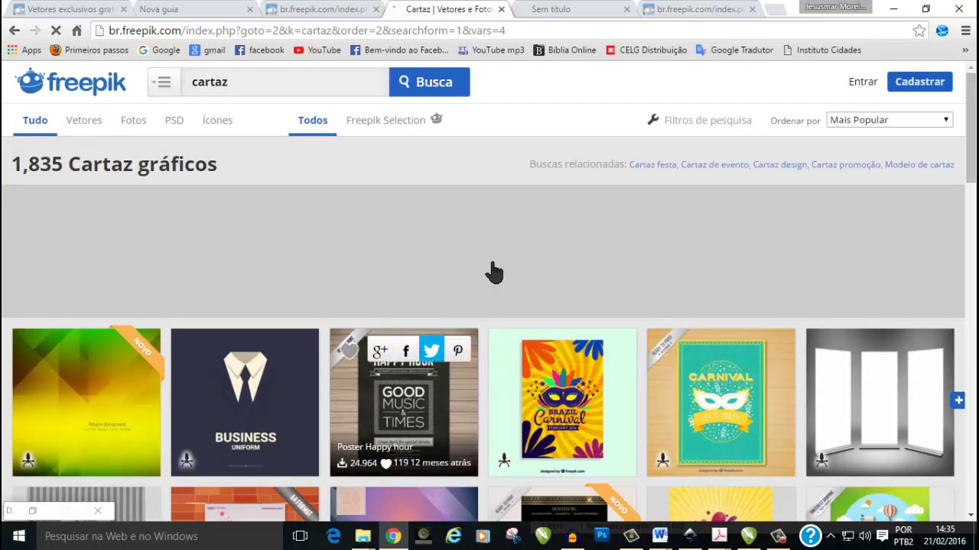
scroll(491, 273, "down", 2)
scroll(492, 273, "down", 1)
scroll(492, 273, "down", 2)
scroll(492, 273, "down", 2)
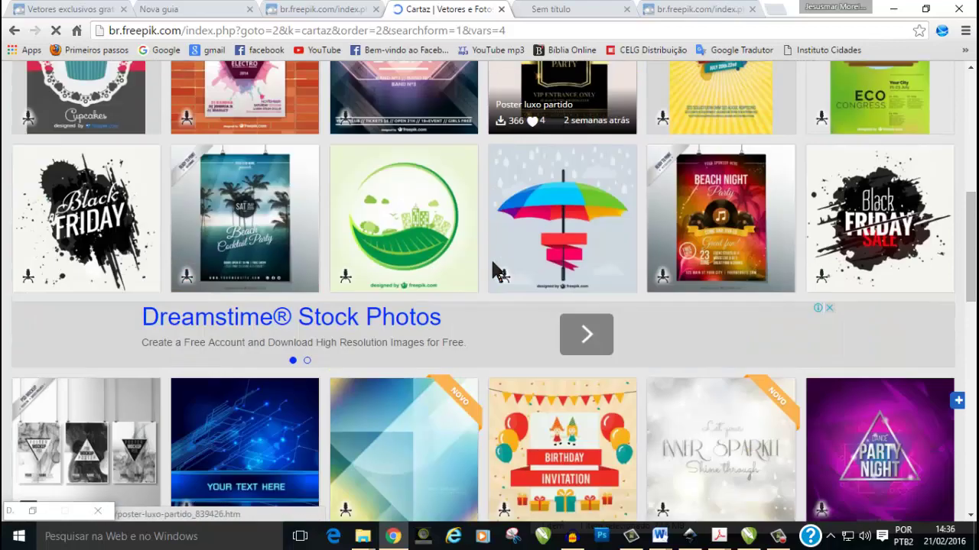
scroll(492, 273, "down", 1)
scroll(492, 273, "down", 2)
scroll(459, 279, "down", 1)
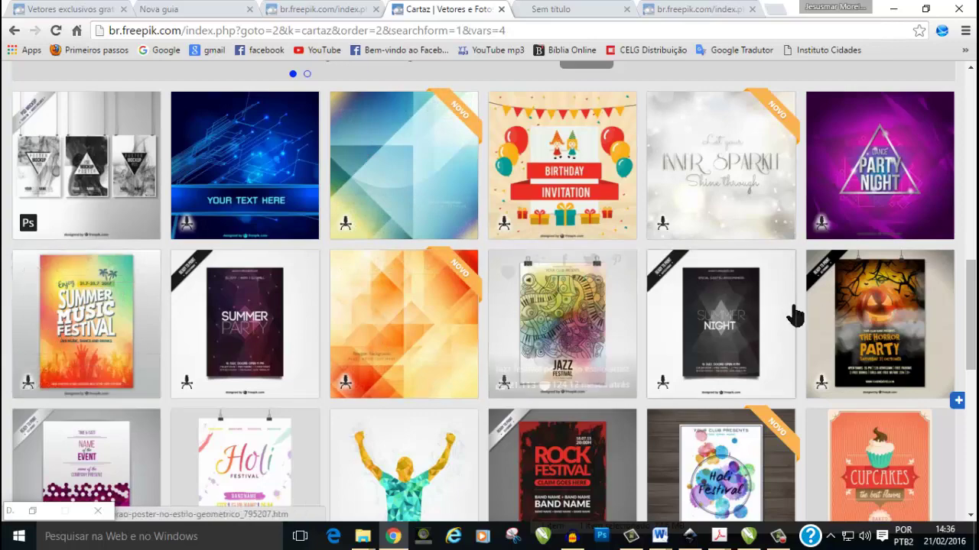
scroll(457, 315, "down", 3)
scroll(383, 294, "down", 2)
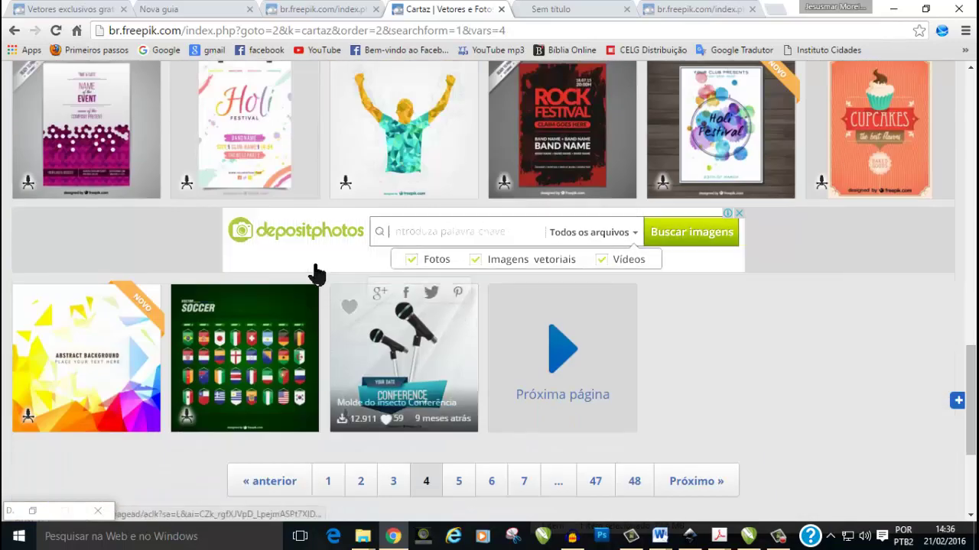
scroll(329, 279, "down", 2)
Step: Open the microphone 'Poster mania partido' poster page and scroll to its related thumbnails
left_click(341, 289)
scroll(349, 317, "down", 2)
scroll(347, 311, "down", 2)
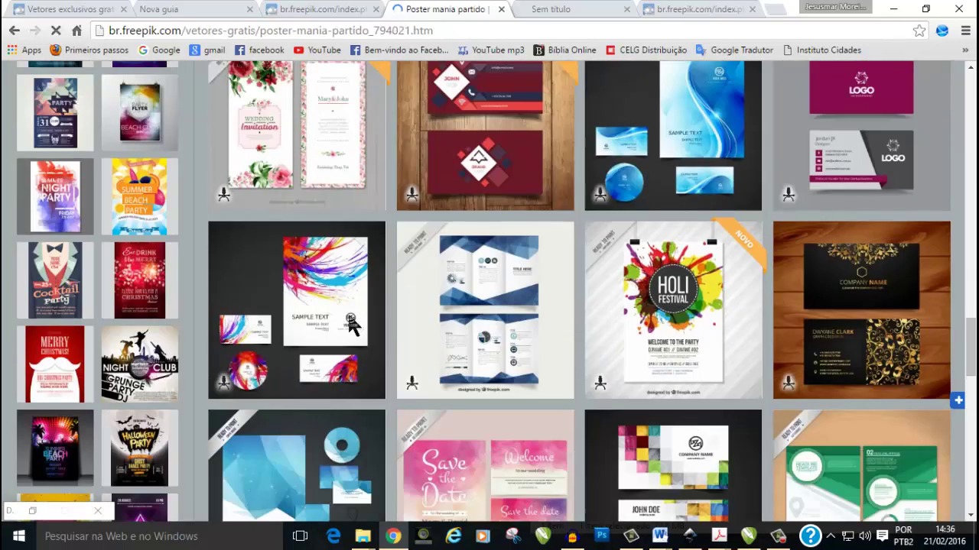
scroll(348, 318, "down", 2)
scroll(350, 325, "down", 2)
scroll(349, 325, "up", 4)
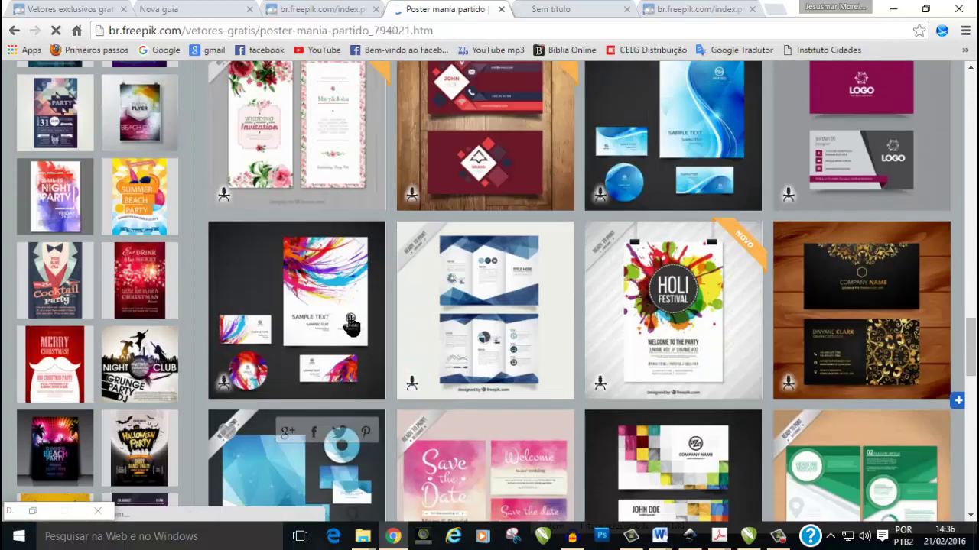
scroll(651, 267, "up", 2)
Step: Open the blue 'Ondulado azul papelaria' stationery page and scroll through its 'Talvez você também goste de' grid
left_click(684, 243)
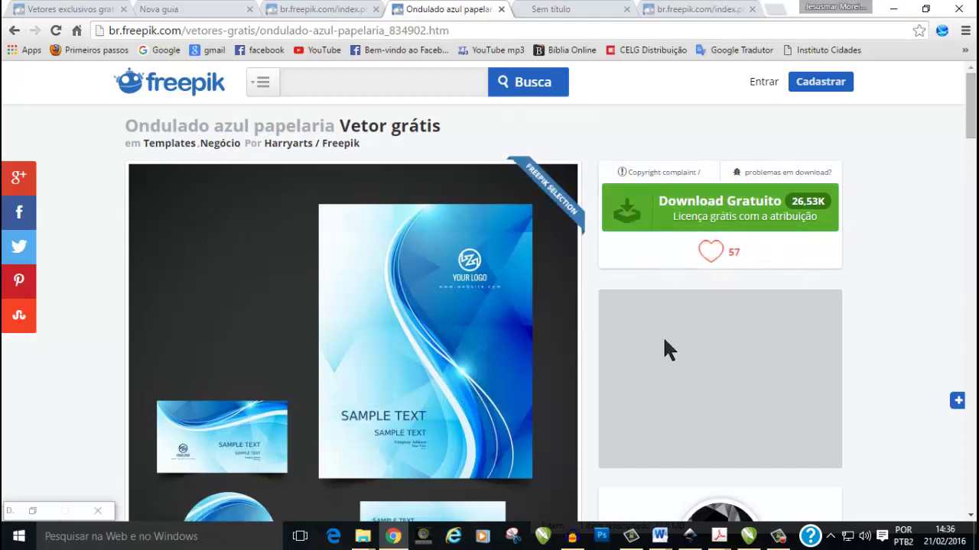
scroll(505, 305, "down", 1)
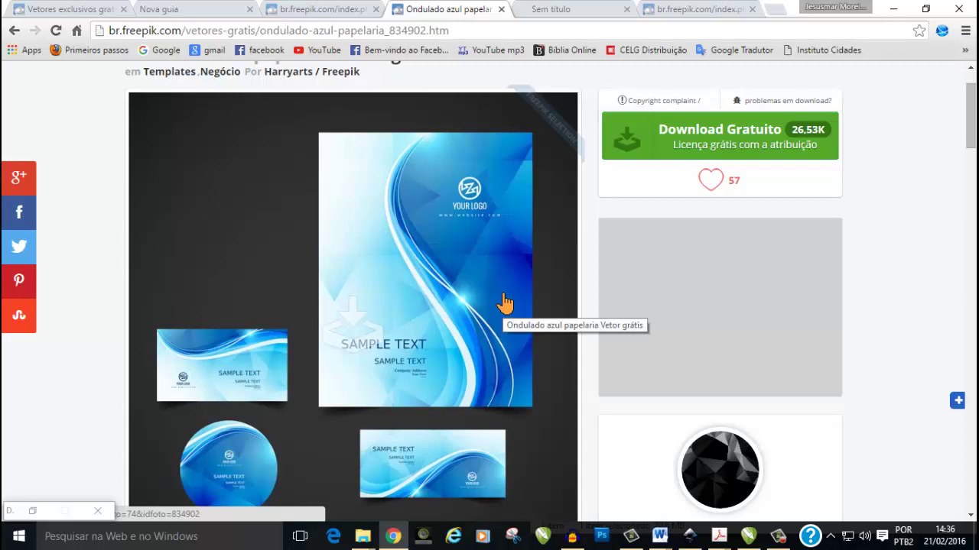
scroll(505, 302, "up", 1)
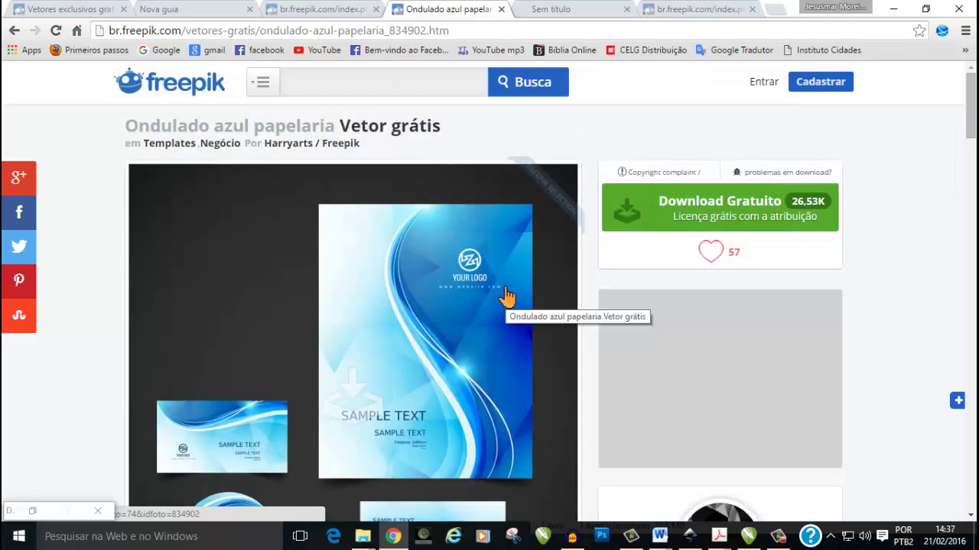
scroll(505, 298, "down", 1)
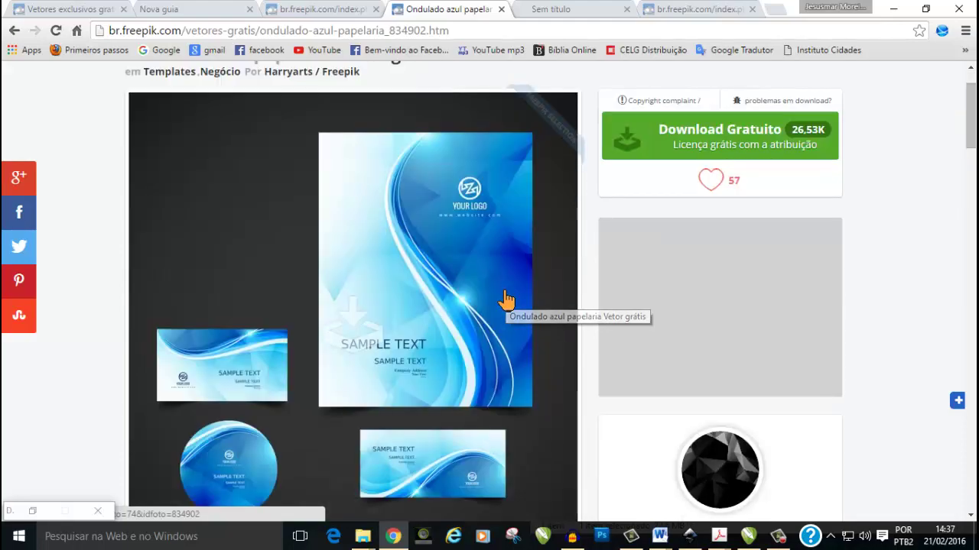
scroll(505, 298, "down", 4)
scroll(505, 298, "down", 2)
scroll(505, 298, "down", 2)
scroll(503, 298, "down", 1)
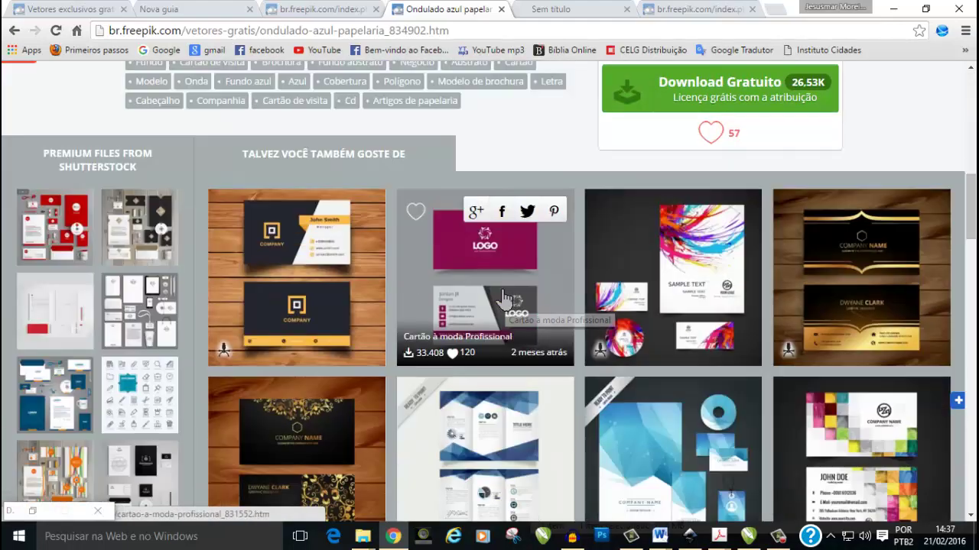
scroll(501, 296, "down", 2)
scroll(498, 295, "down", 2)
scroll(497, 294, "down", 3)
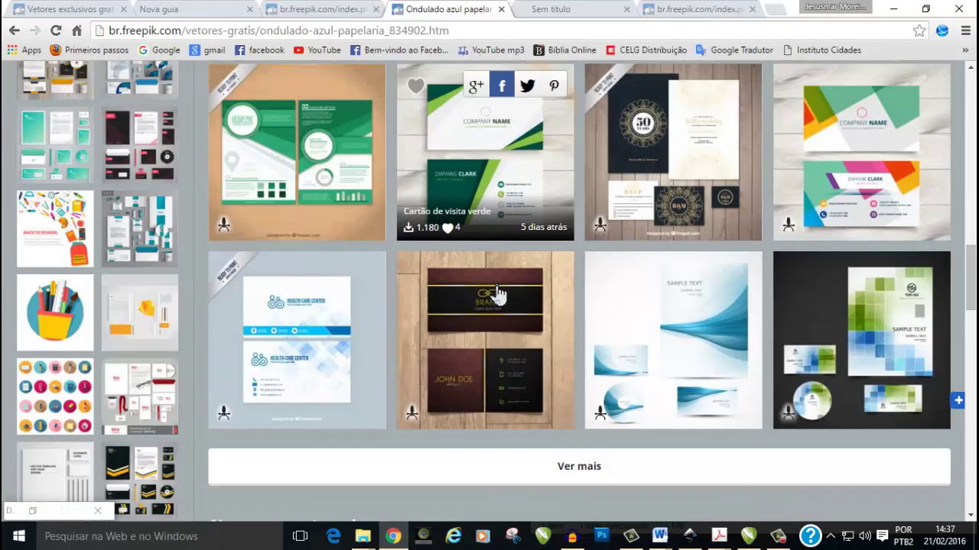
scroll(497, 294, "down", 2)
scroll(495, 294, "down", 2)
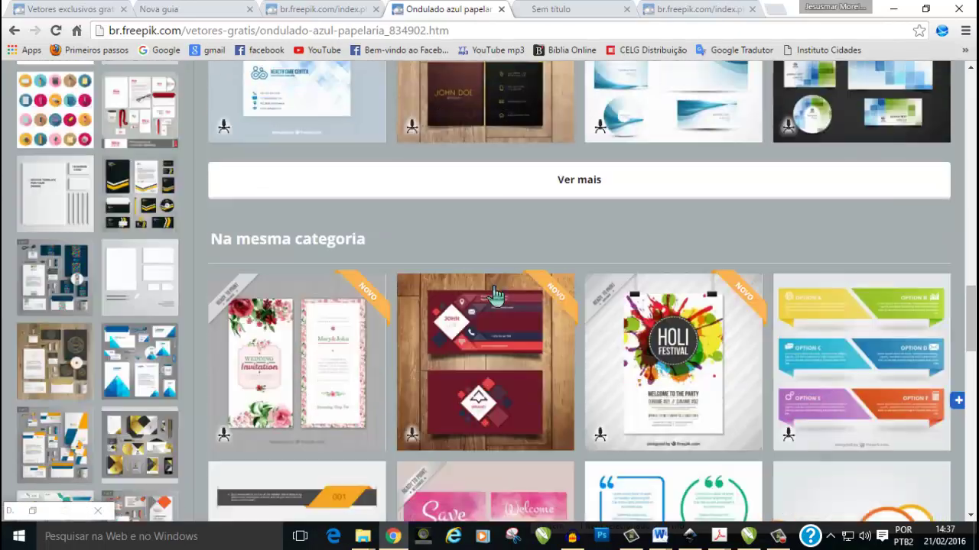
scroll(496, 294, "down", 4)
scroll(494, 295, "down", 2)
scroll(493, 294, "down", 2)
scroll(492, 290, "down", 3)
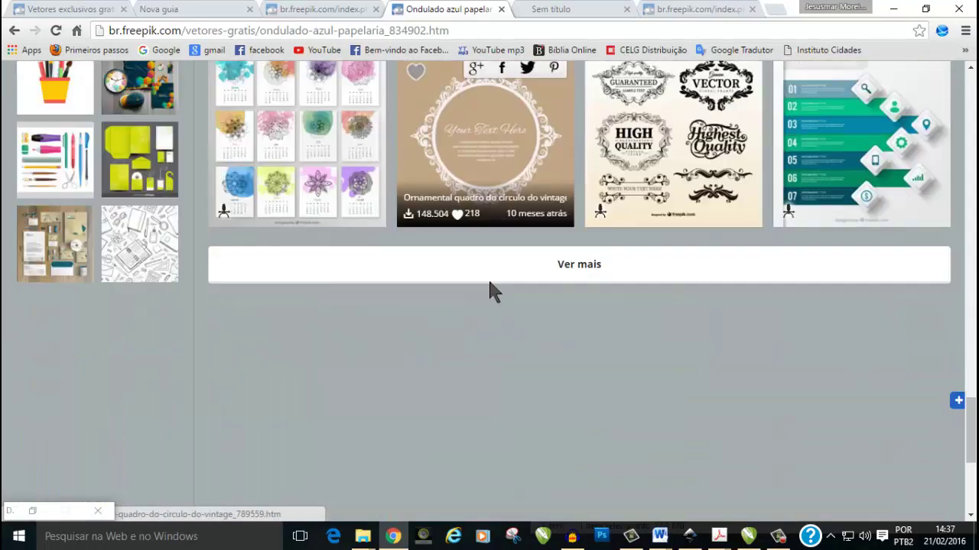
scroll(492, 288, "down", 1)
scroll(536, 229, "down", 3)
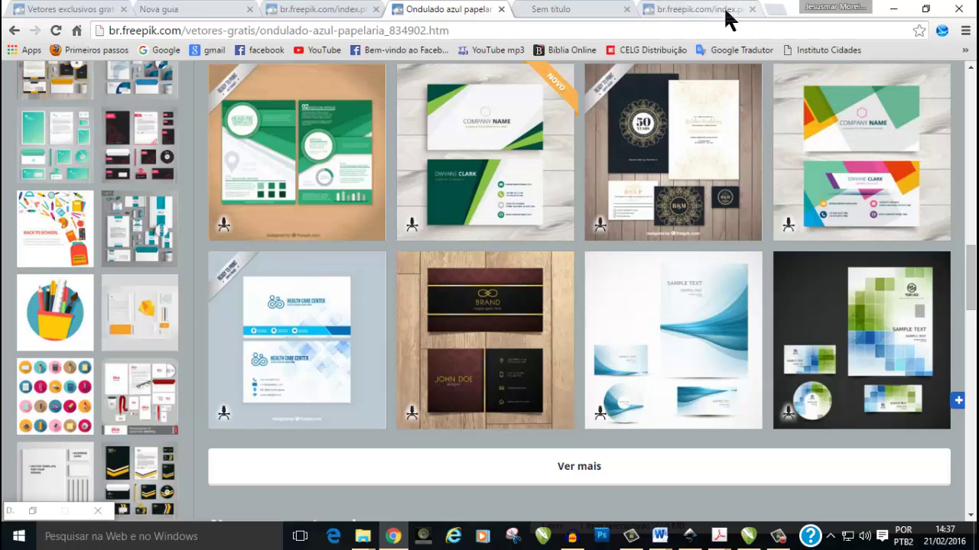
Step: Return to the earlier Freepik tab and scroll its 'Outros vetores' grid to the wave brochure set
left_click(727, 12)
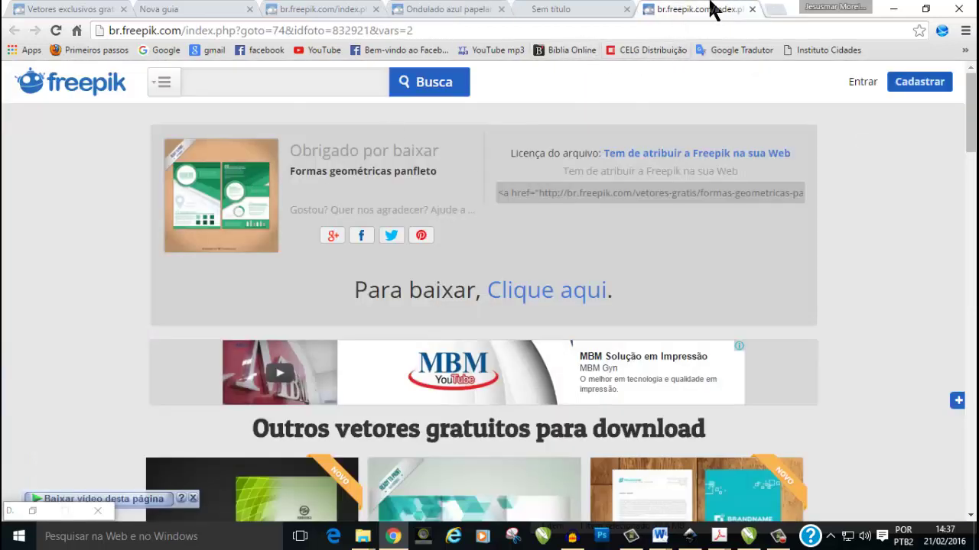
scroll(585, 247, "down", 2)
scroll(586, 246, "down", 3)
scroll(585, 246, "down", 2)
scroll(587, 247, "down", 1)
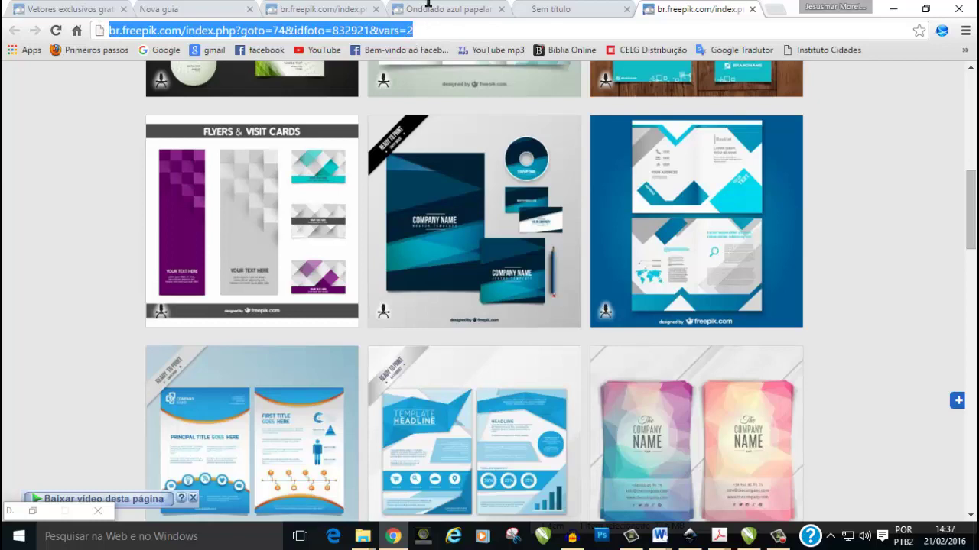
scroll(502, 148, "down", 2)
scroll(502, 149, "down", 2)
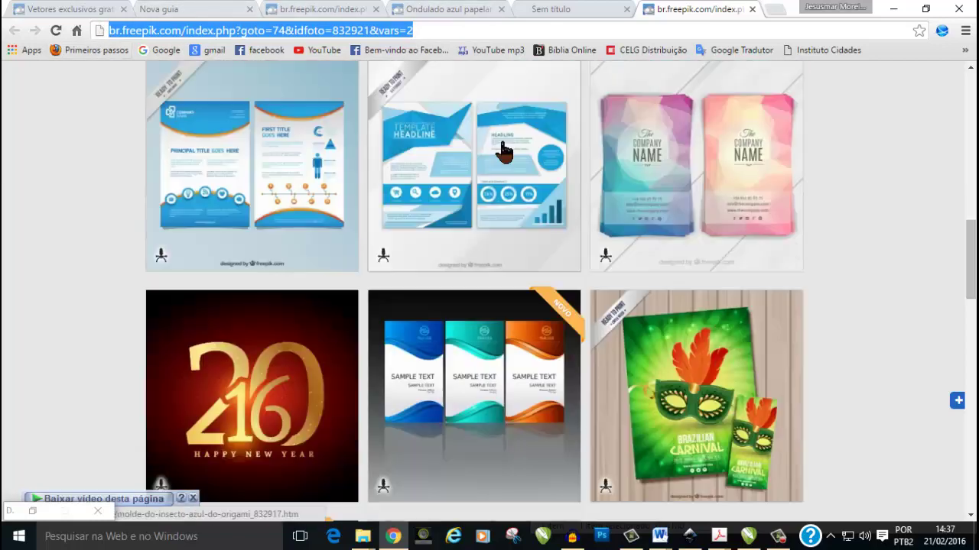
scroll(501, 153, "down", 1)
scroll(501, 153, "down", 2)
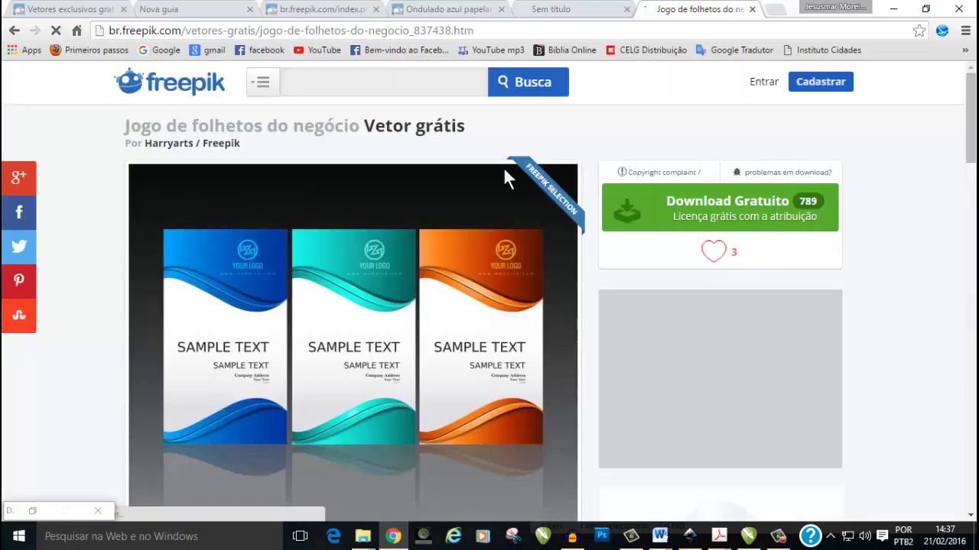
Step: Download Set-of-business-brochures.zip (4.12 MB) from Freepik into vetores, overwriting the existing copy
left_click(746, 218)
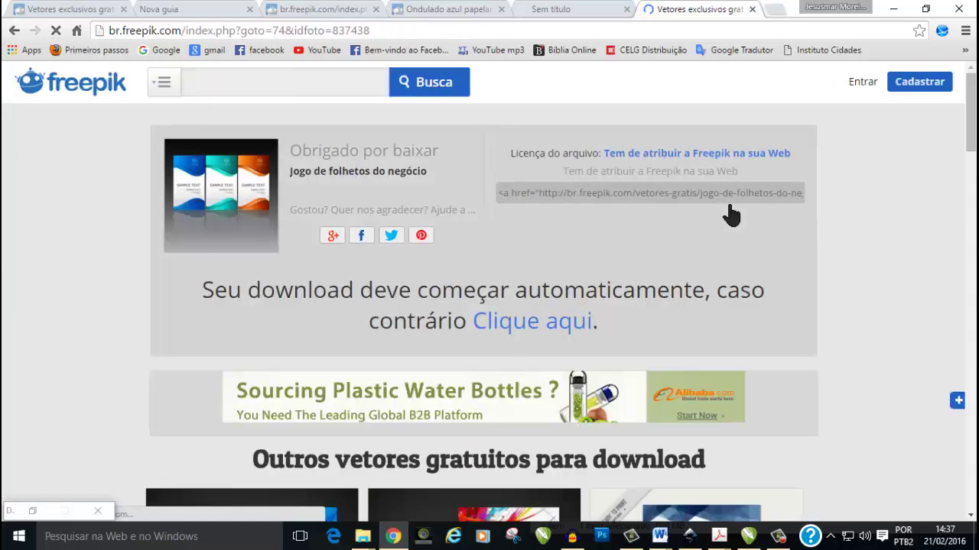
left_click(499, 325)
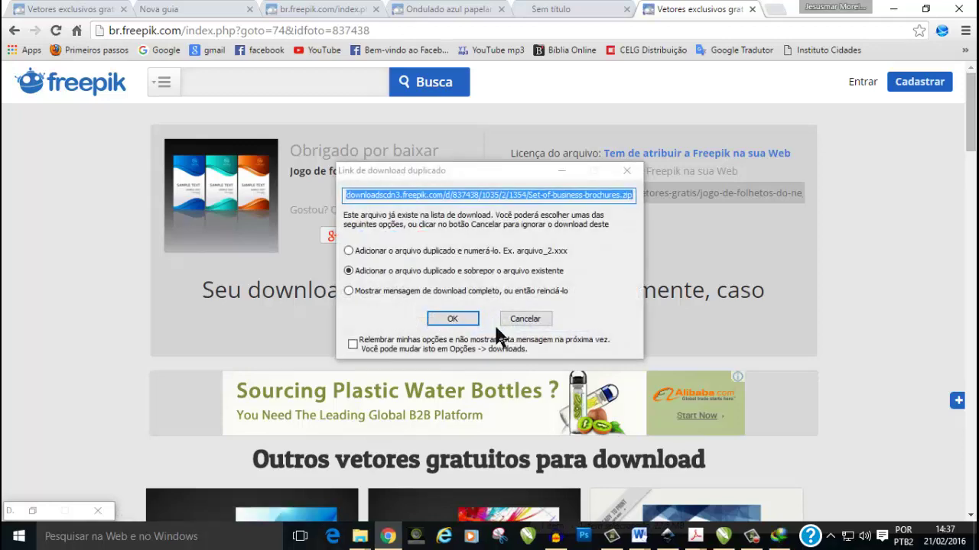
left_click(457, 321)
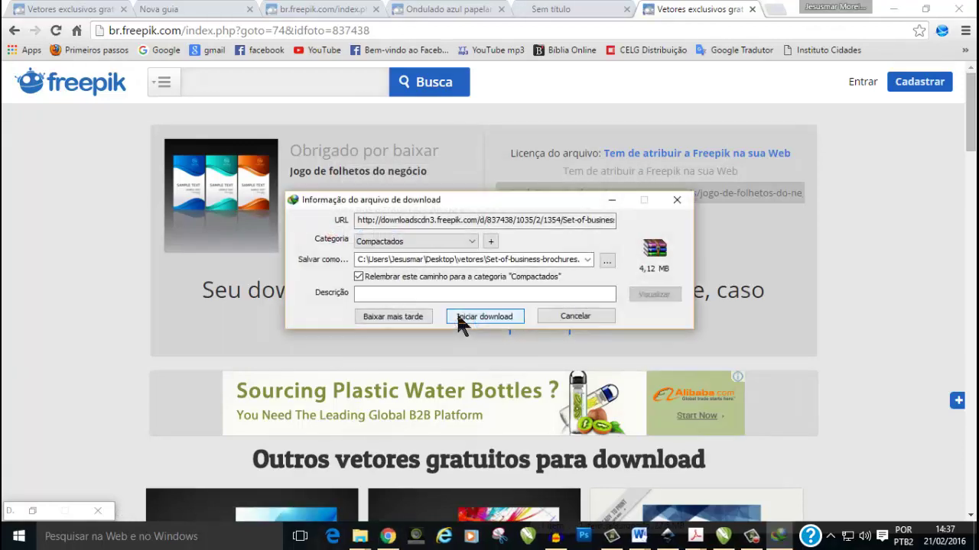
left_click(487, 310)
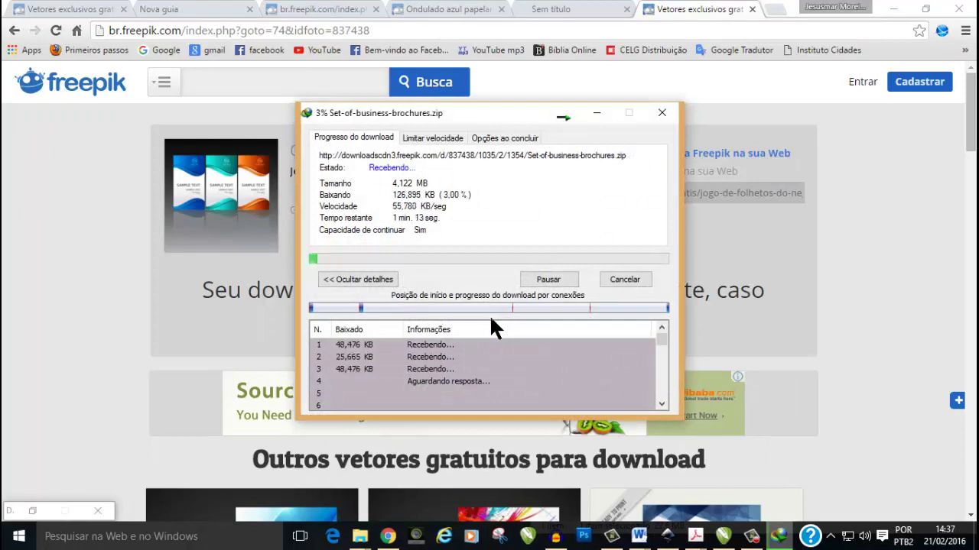
left_click(596, 112)
scroll(799, 209, "down", 3)
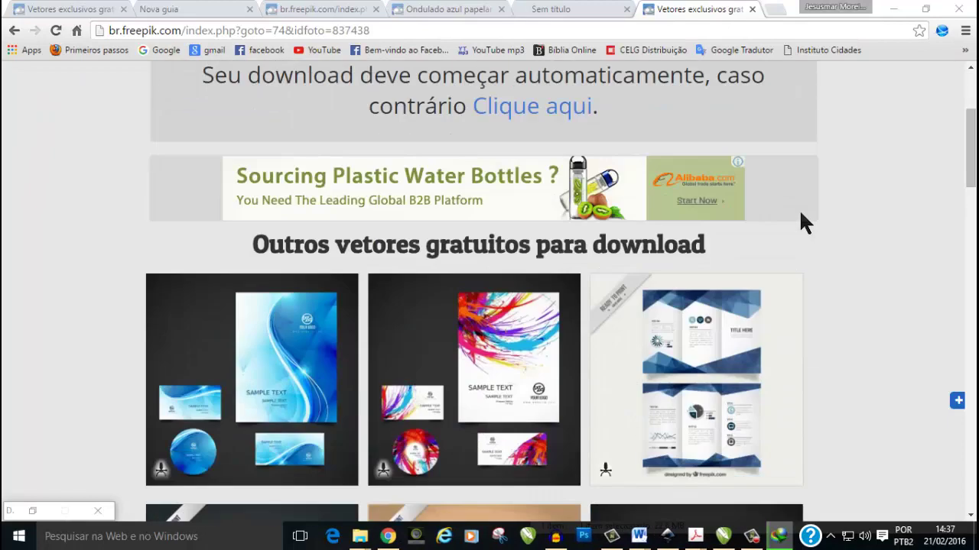
scroll(765, 214, "down", 3)
scroll(459, 298, "down", 2)
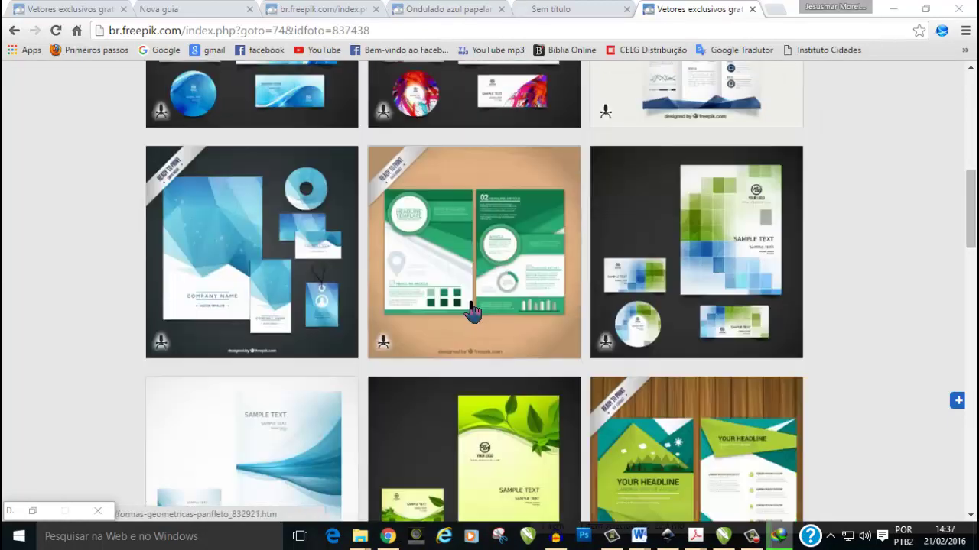
scroll(474, 314, "down", 3)
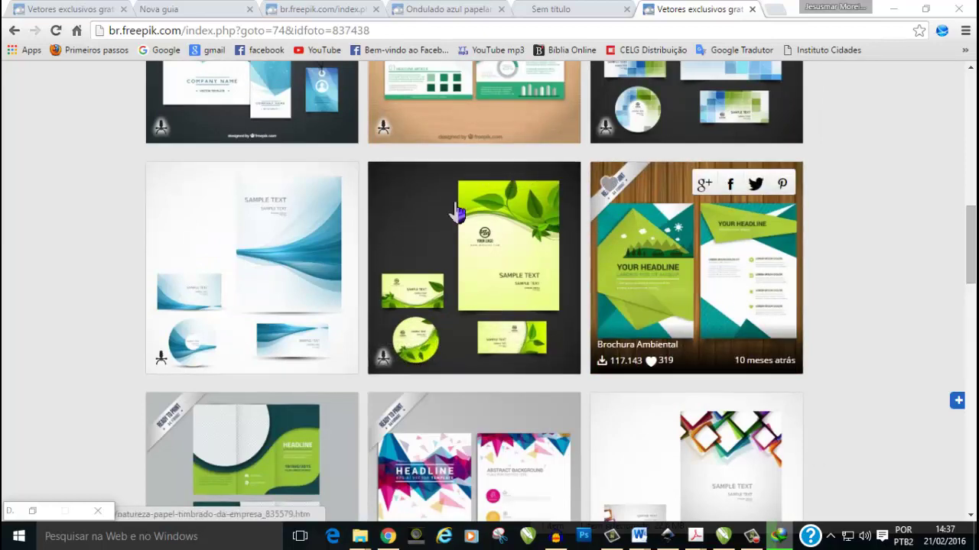
scroll(454, 210, "down", 3)
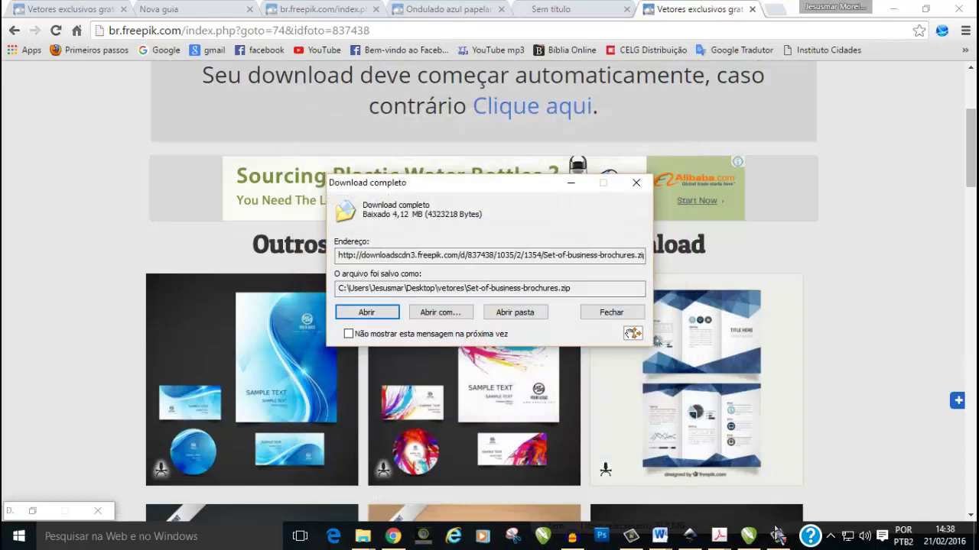
Step: Open the vetores folder and extract the brochure zip into Set-of-business-brochures
left_click(524, 310)
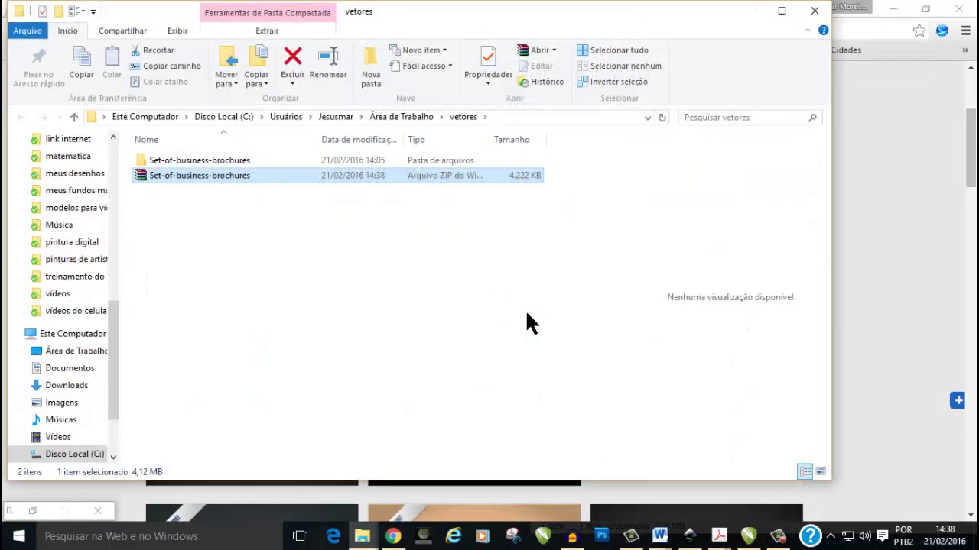
left_click(449, 289)
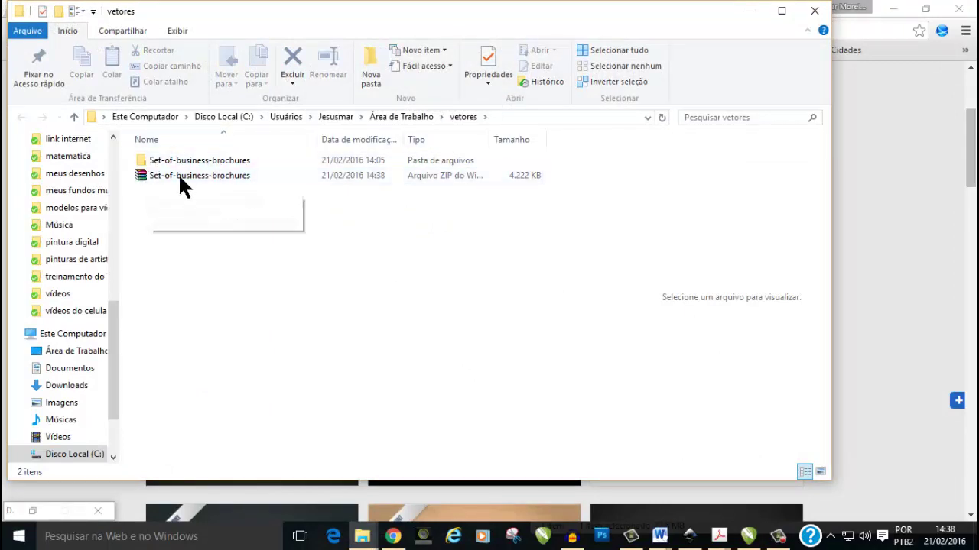
right_click(151, 180)
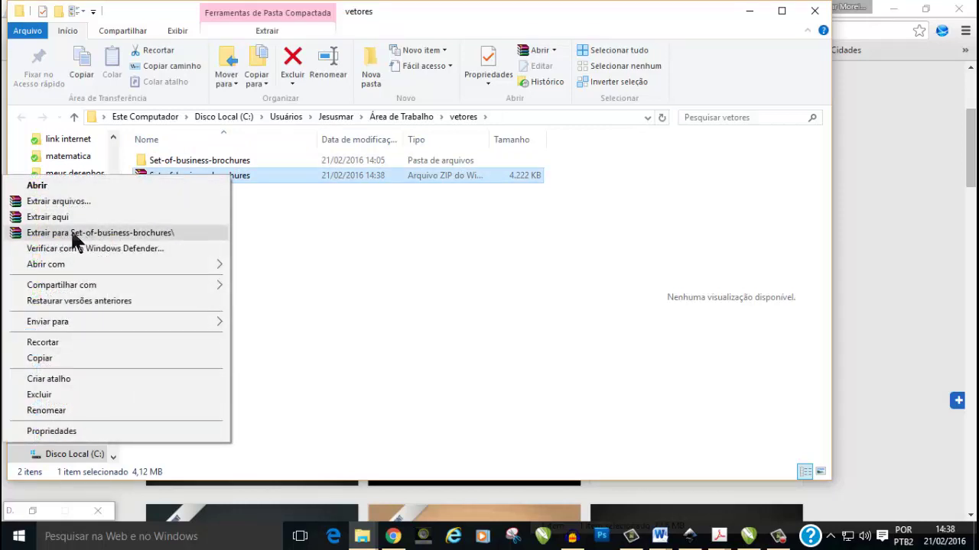
left_click(135, 234)
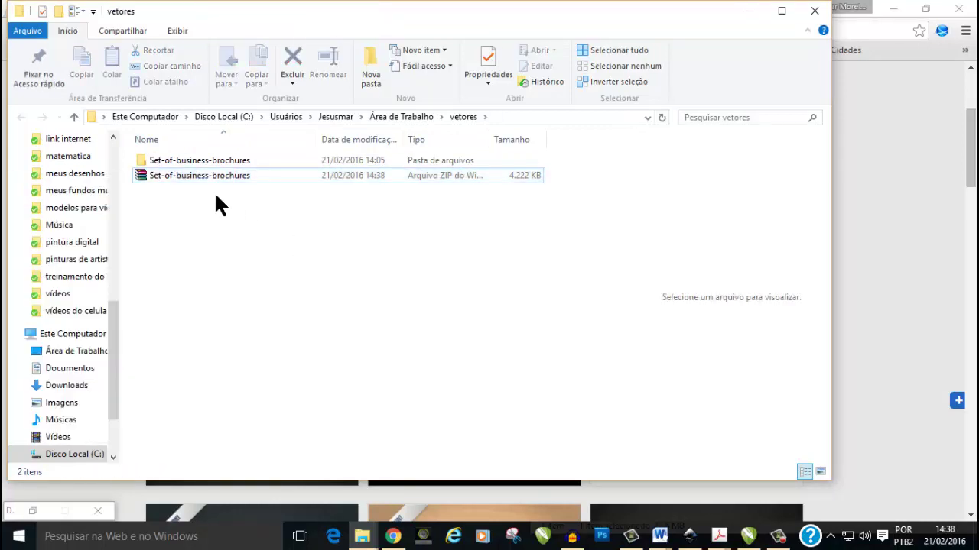
left_click(162, 162)
Step: Delete the old folder, extract the zip to Set-of-business-brochures, then delete the zip
key("Delete")
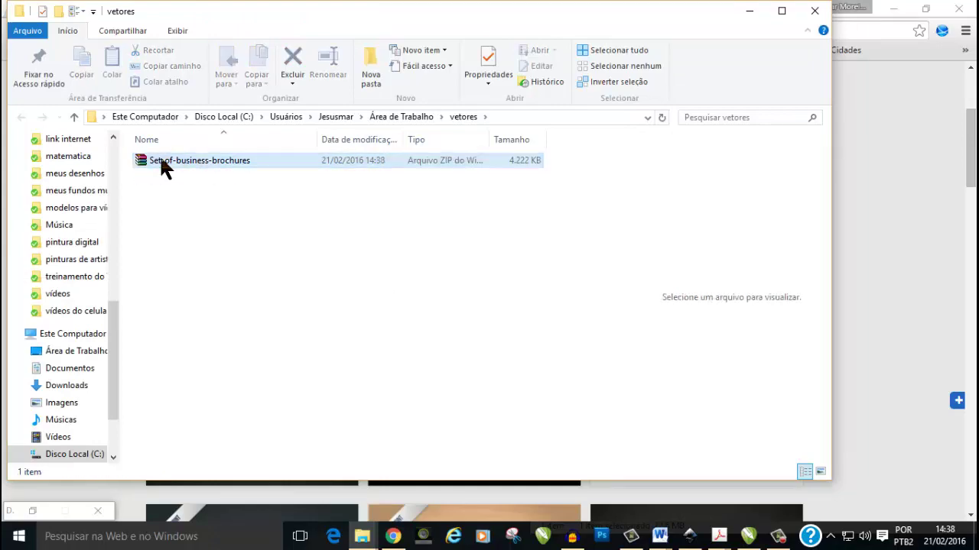
right_click(152, 155)
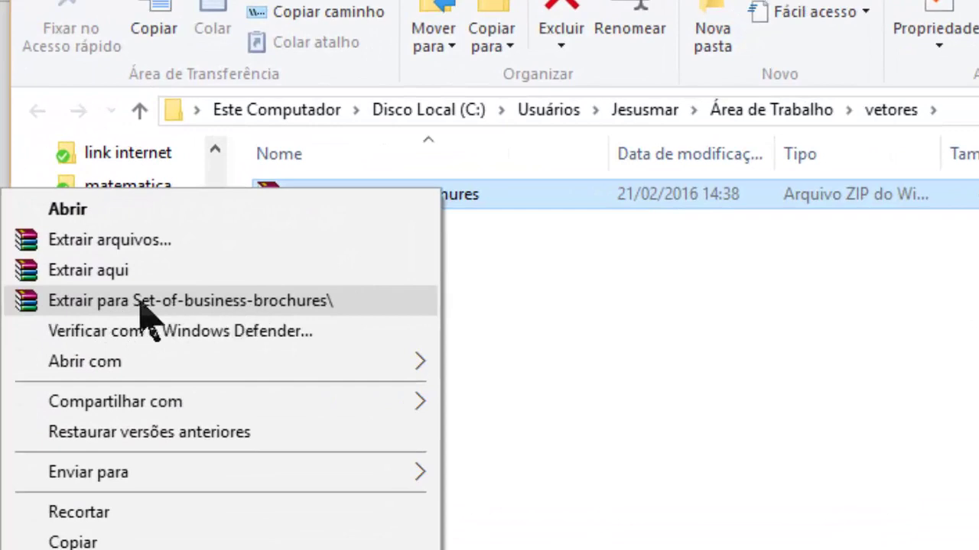
left_click(140, 300)
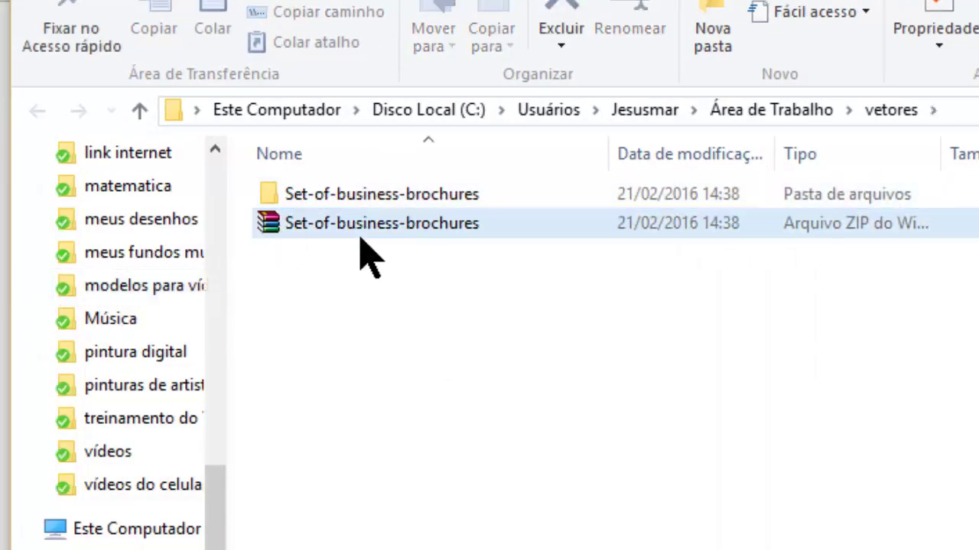
mouse_move(382, 223)
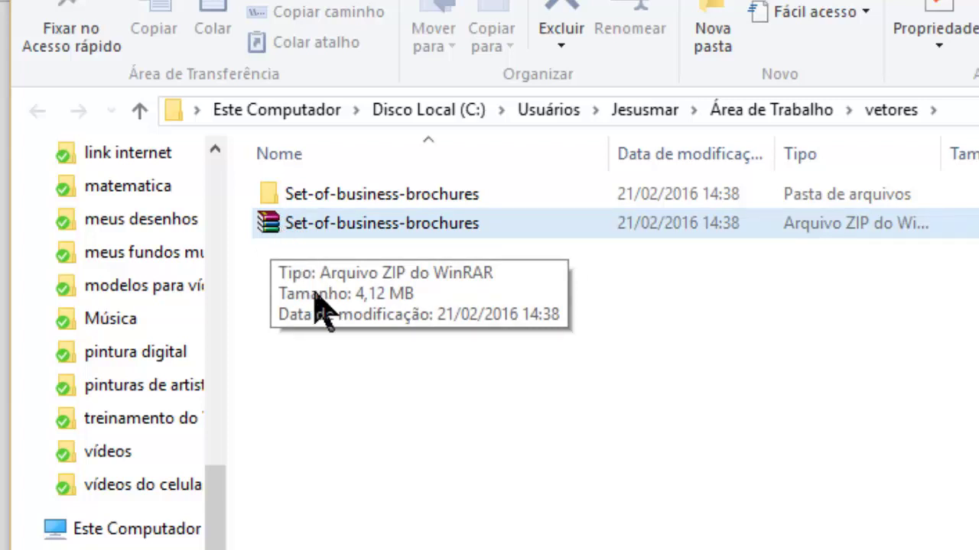
left_click(259, 224)
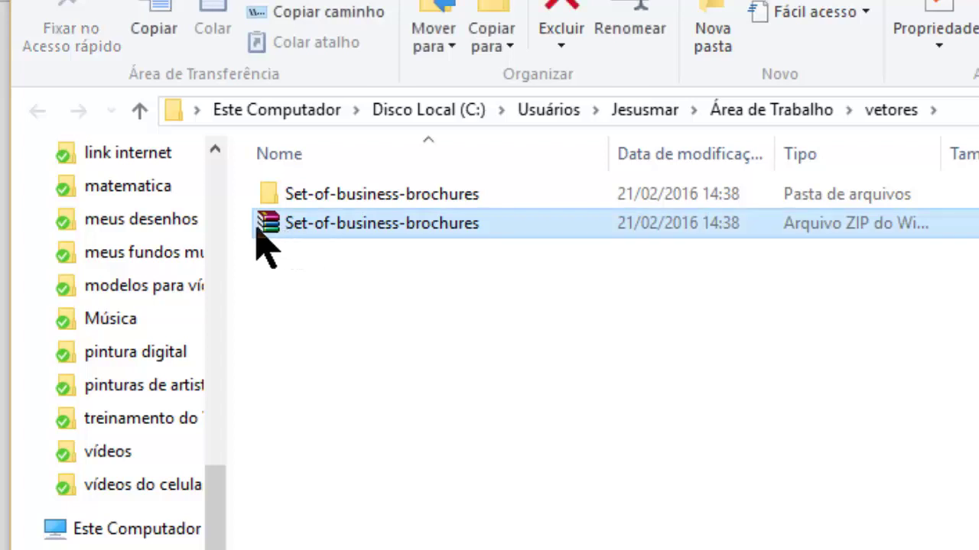
key("Delete")
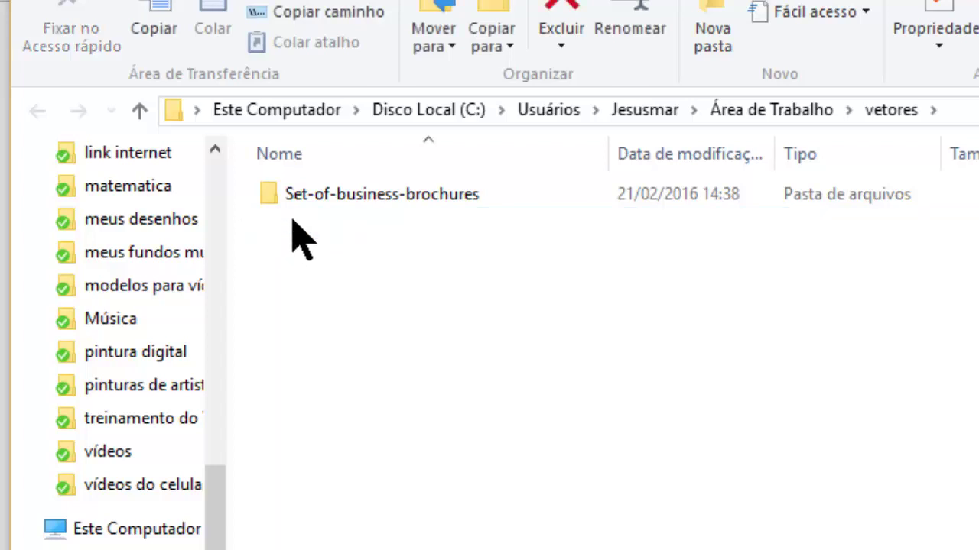
Step: Open the Set-of-business-brochures folder and preview the 1354 brochure image in Photo Gallery
left_click(291, 194)
double_click(291, 195)
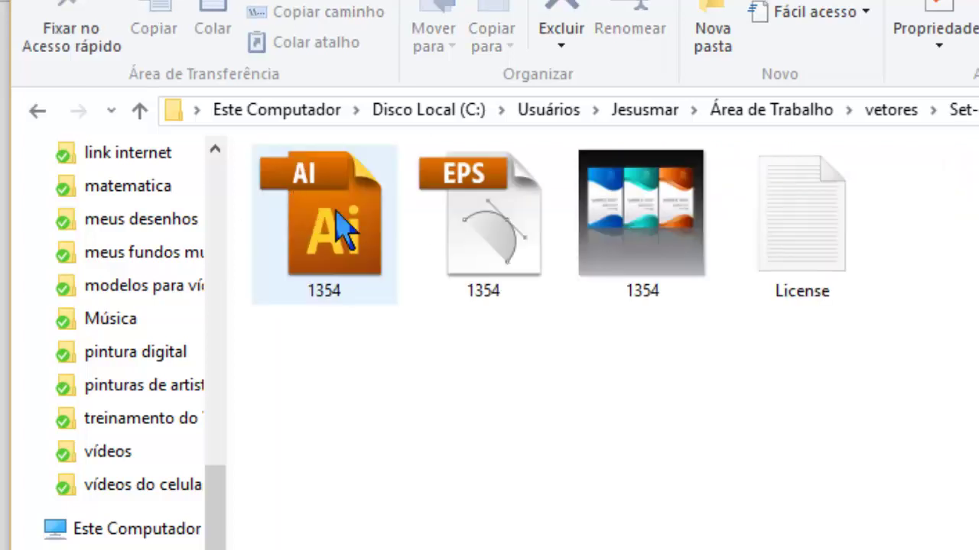
left_click(656, 200)
double_click(655, 195)
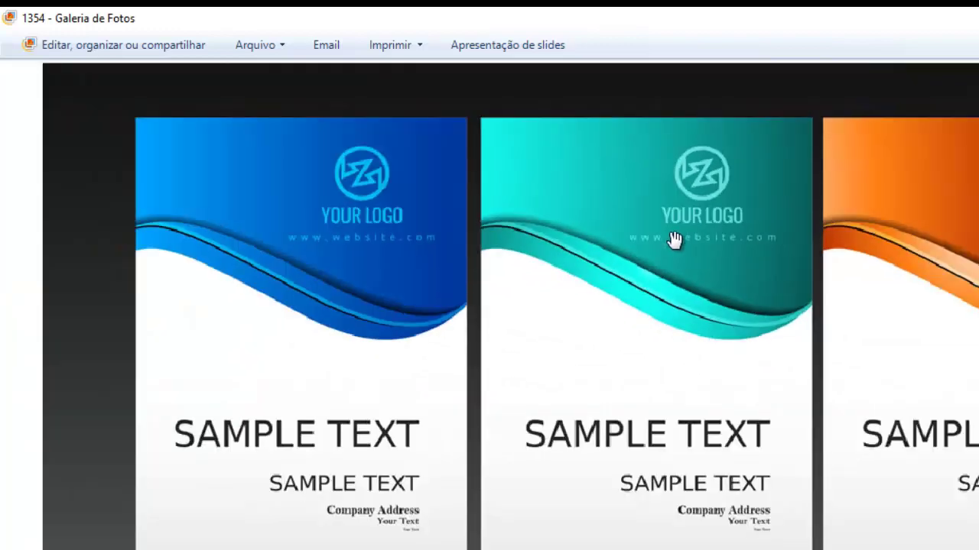
scroll(673, 240, "down", 2)
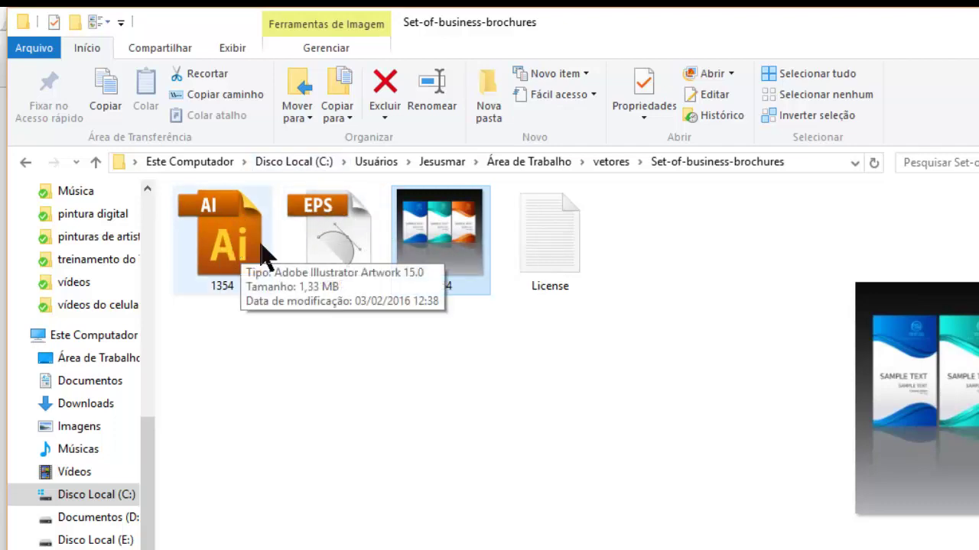
Step: Launch CorelDRAW for the 1354 AI file and close untitled Sem título-2 without saving
left_click(220, 222)
right_click(214, 224)
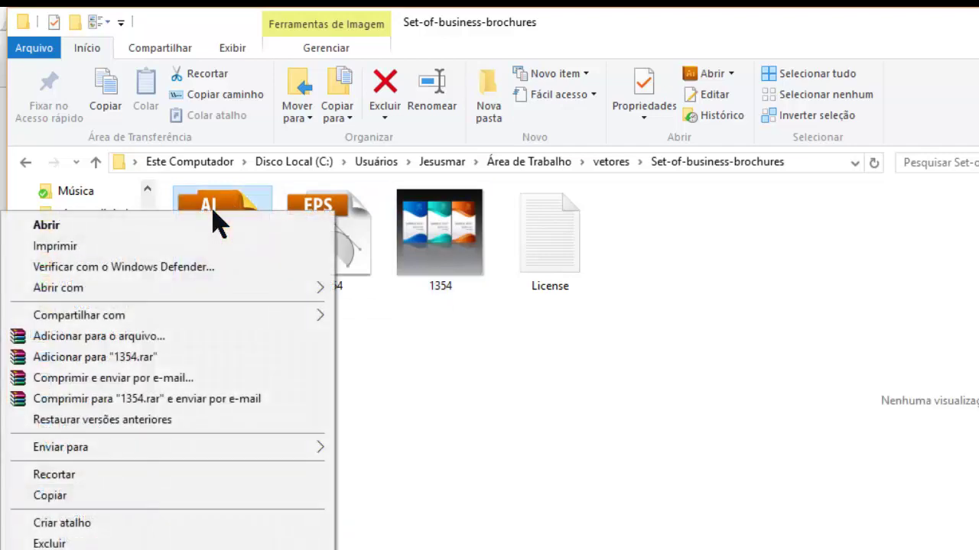
left_click(517, 425)
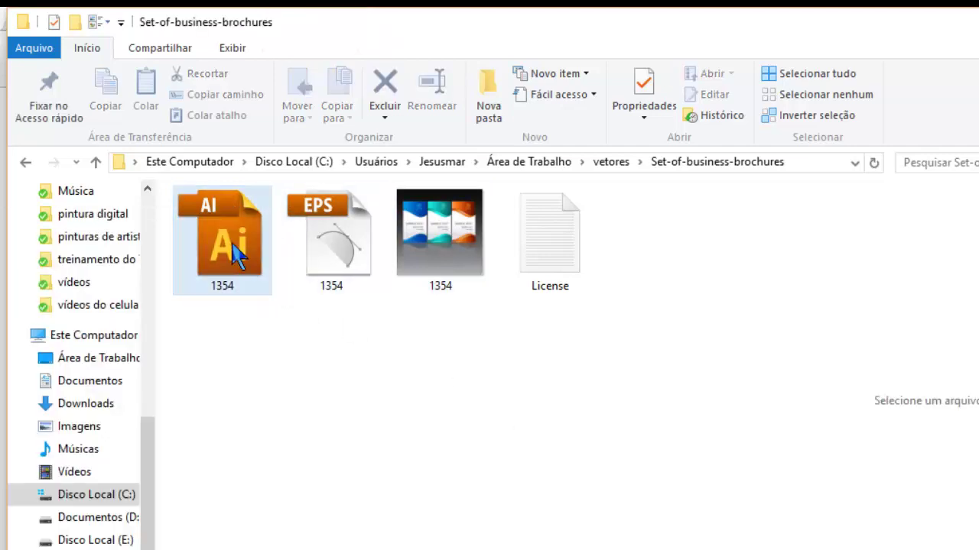
right_click(234, 256)
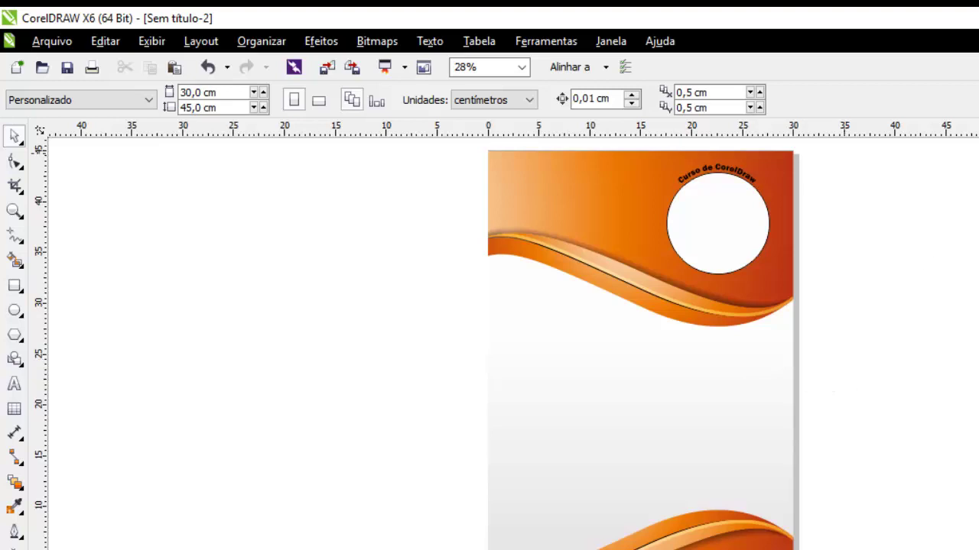
key("ctrl+F4")
left_click(668, 404)
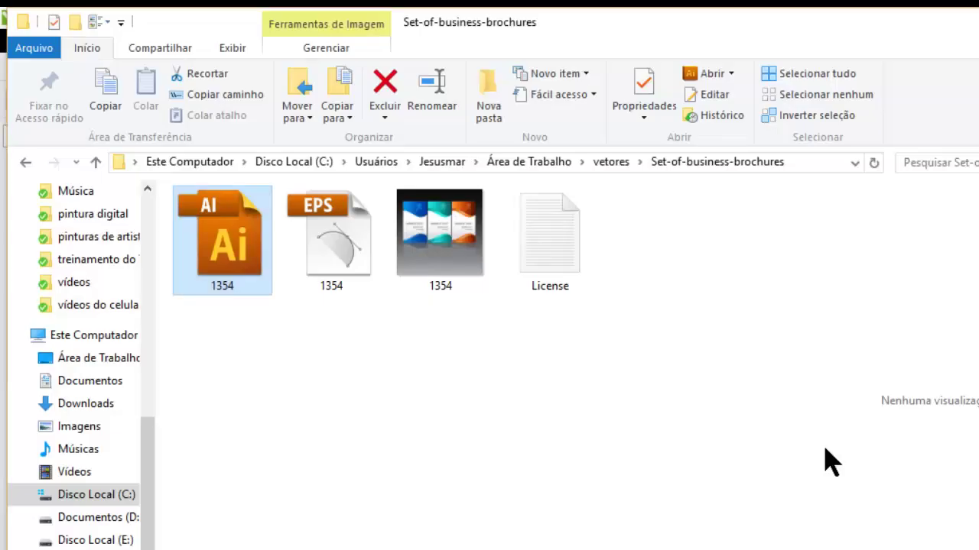
Step: Open 1354.ai in CorelDRAW by dragging it in, then zoom to inspect the brochures
mouse_move(205, 221)
left_mouse_down()
mouse_move(224, 254)
mouse_move(665, 449)
mouse_move(473, 236)
left_mouse_up()
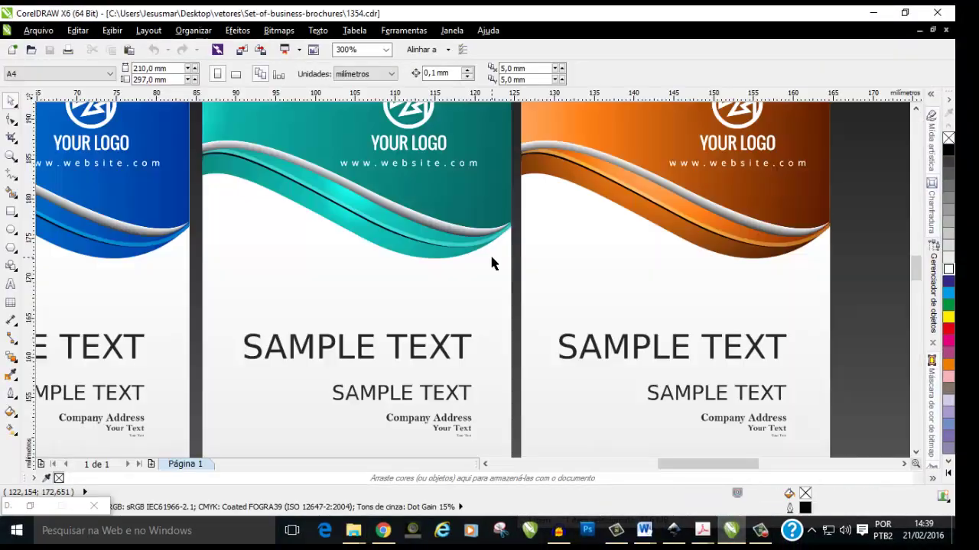
scroll(490, 253, "down", 2)
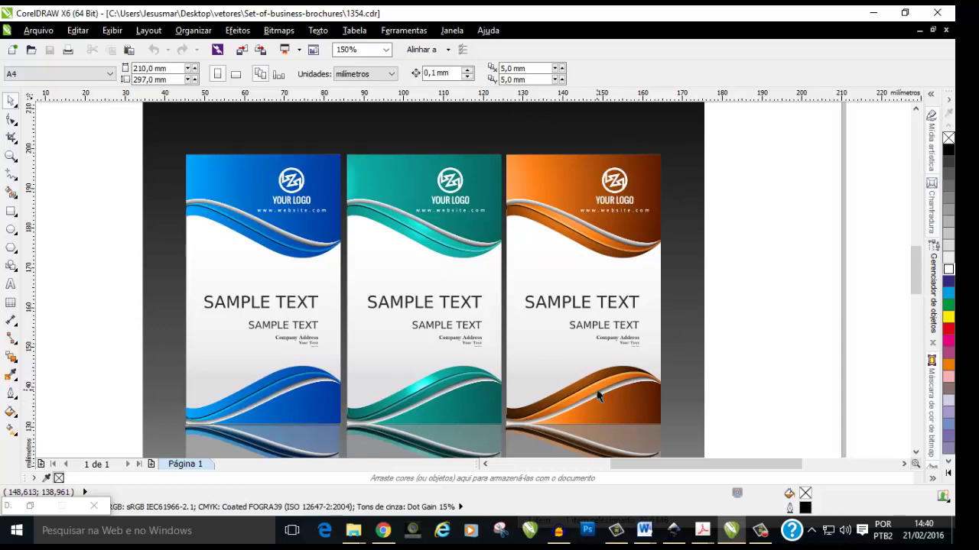
scroll(599, 396, "down", 2)
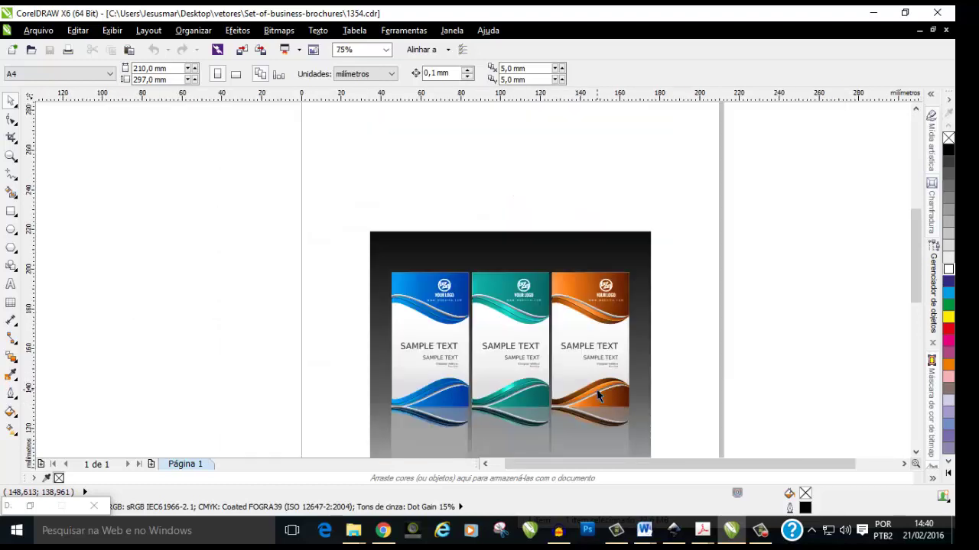
scroll(917, 249, "down", 2)
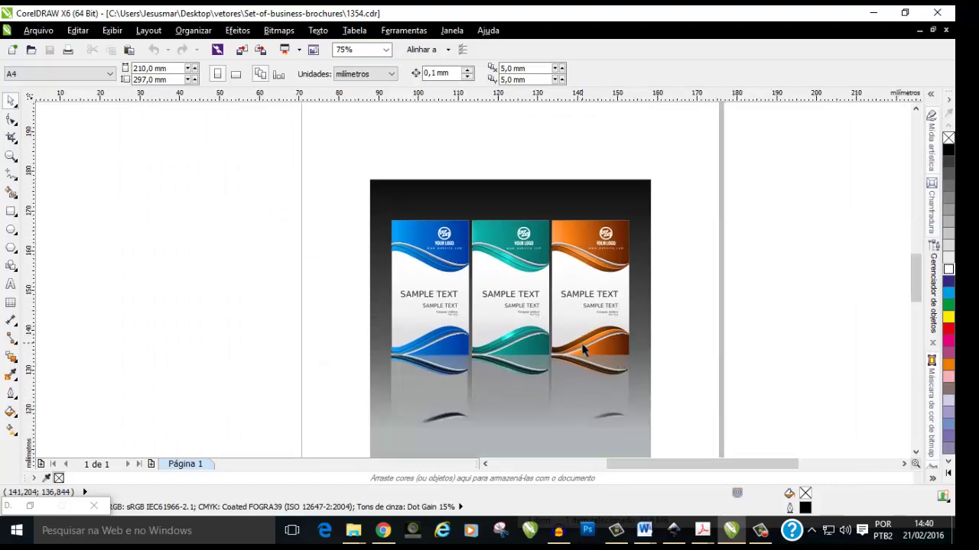
scroll(582, 343, "up", 2)
scroll(582, 349, "up", 1)
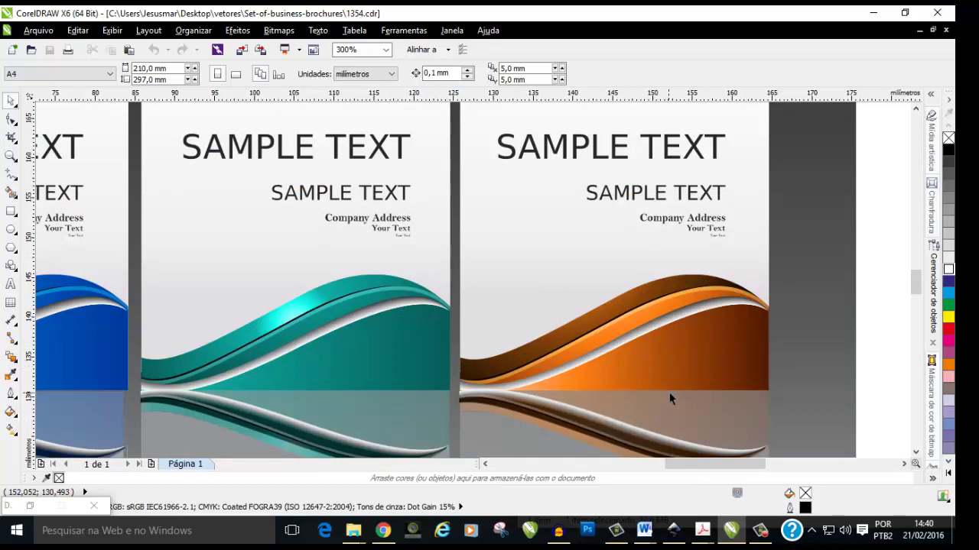
scroll(669, 398, "down", 1)
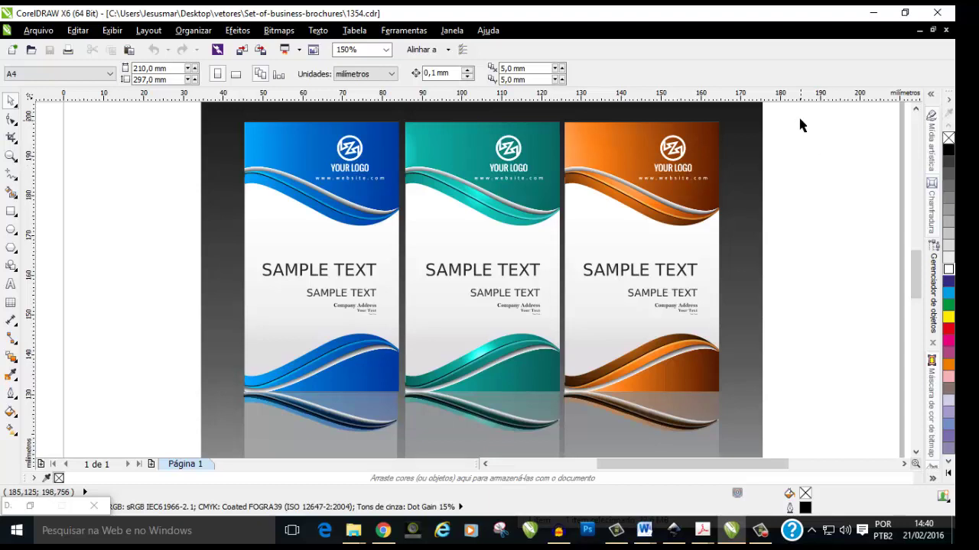
Step: Ungroup the artwork, move the brochures left of the page, and delete the gradient background
scroll(702, 326, "down", 1)
right_click(657, 260)
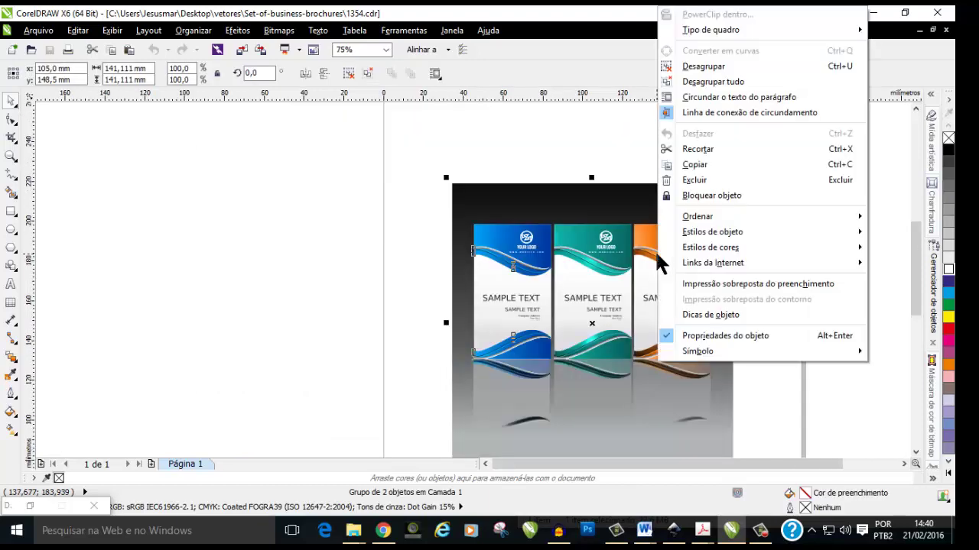
left_click(712, 67)
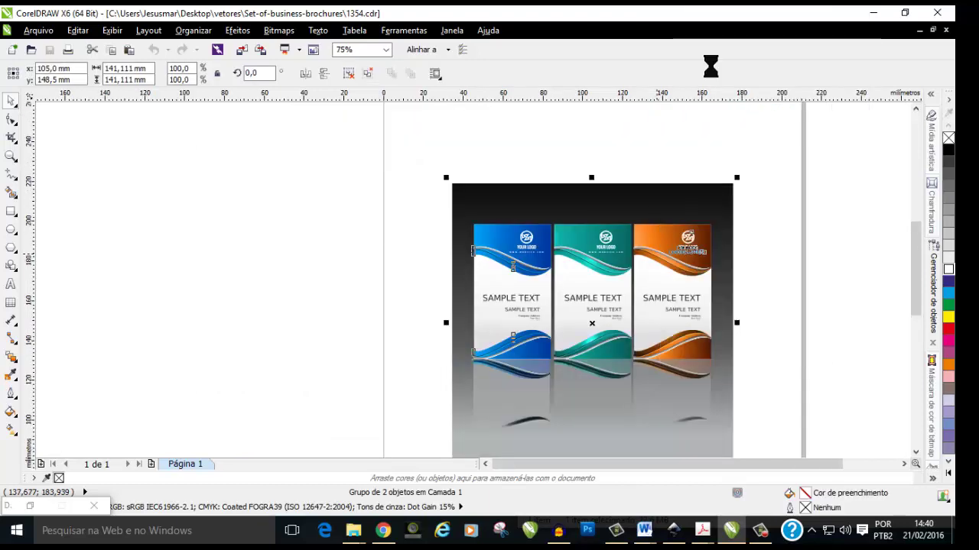
left_click_drag(594, 333, 212, 260)
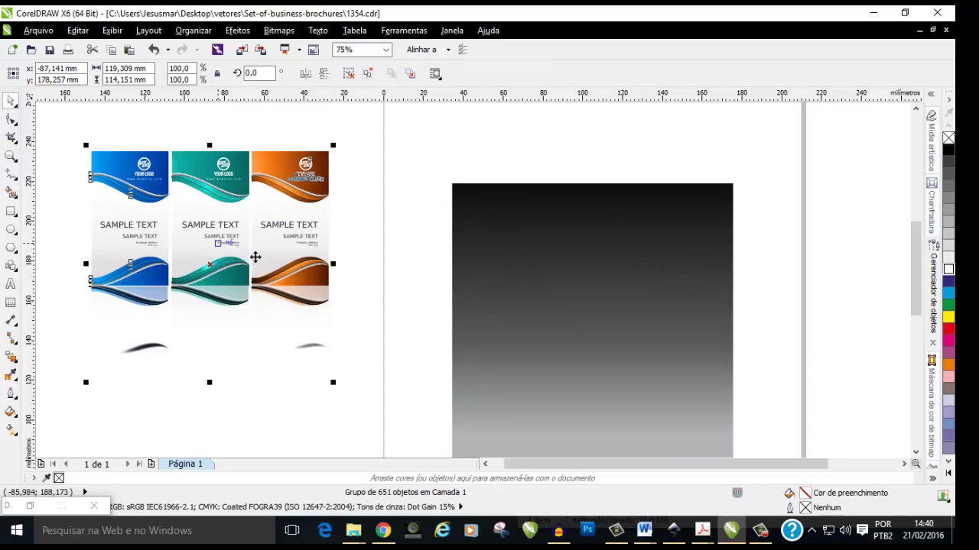
left_click(567, 309)
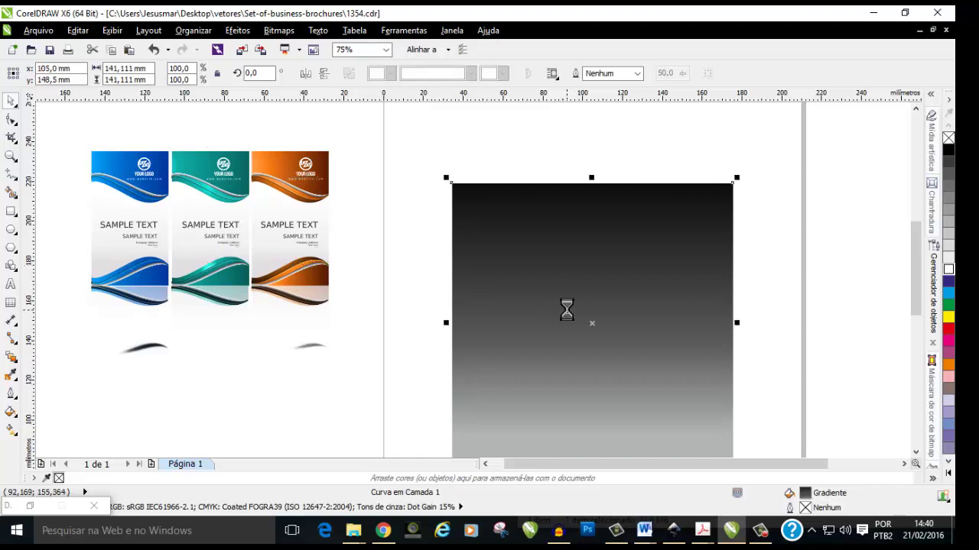
key("Delete")
Step: Ungroup the brochure group into its 651 separate objects and deselect them
left_click(312, 348)
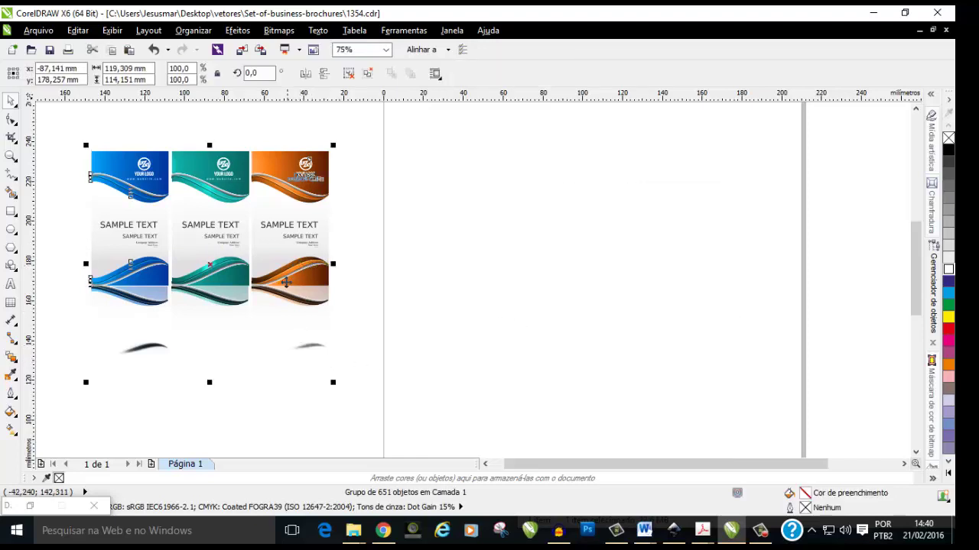
right_click(288, 287)
left_click(306, 81)
right_click(302, 264)
left_click(358, 68)
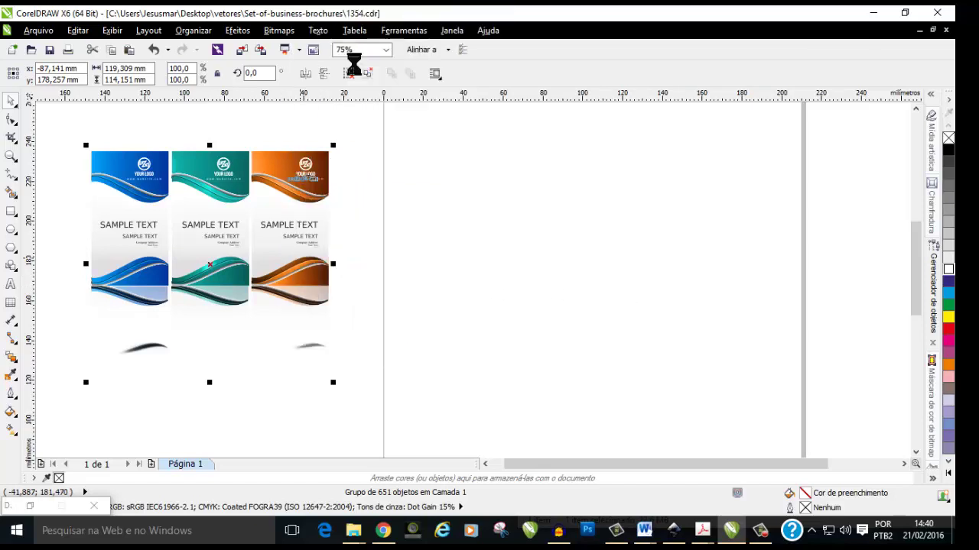
left_click(605, 234)
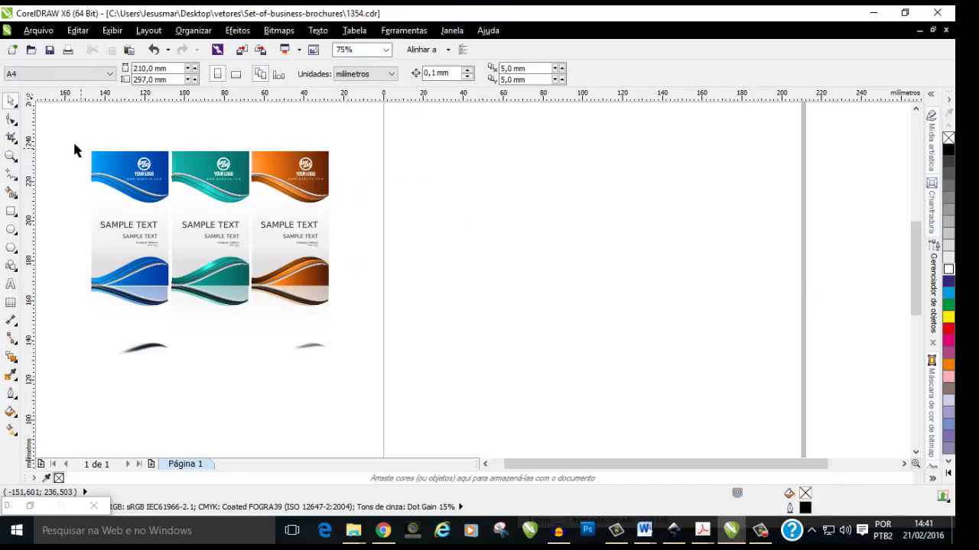
Step: Delete the blue and teal brochures, leaving only the orange wave card
left_click_drag(158, 153, 252, 406)
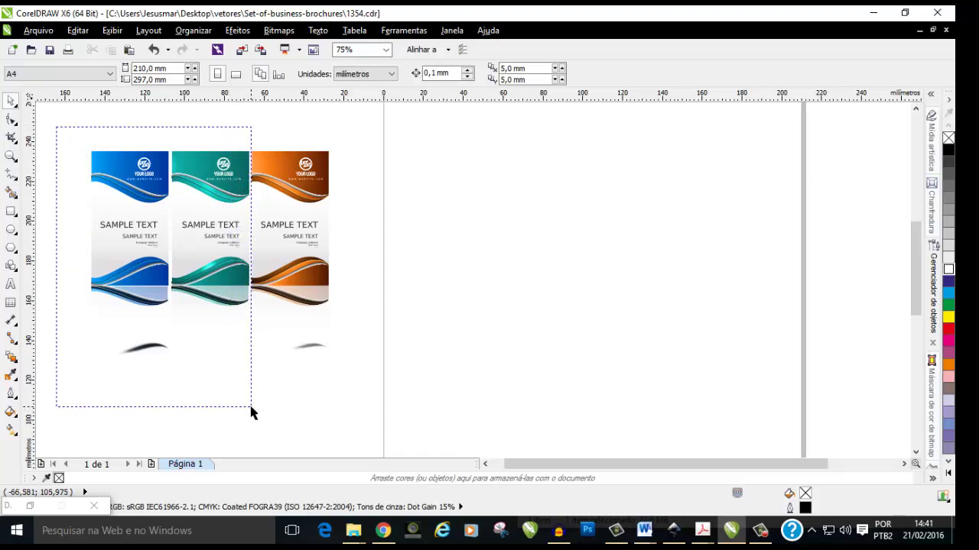
key("Delete")
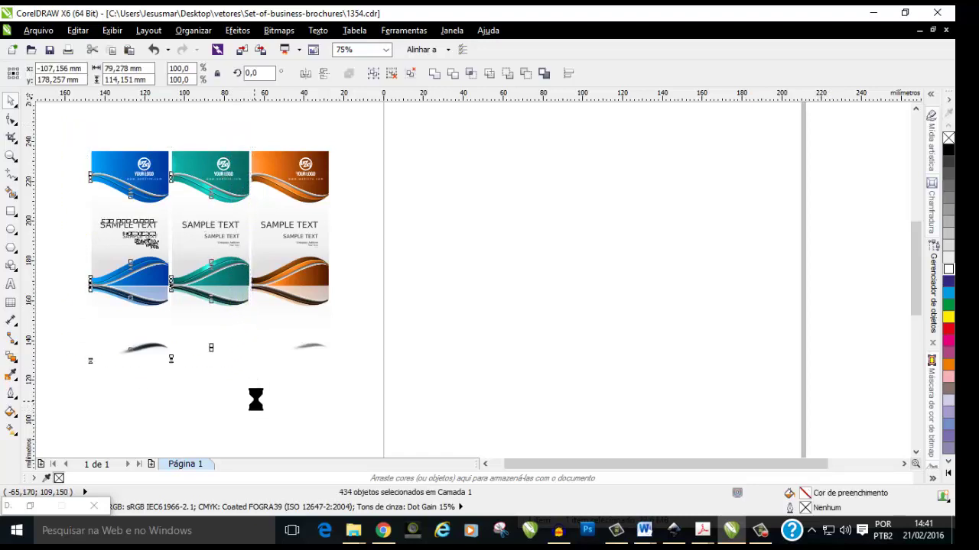
scroll(285, 334, "up", 5)
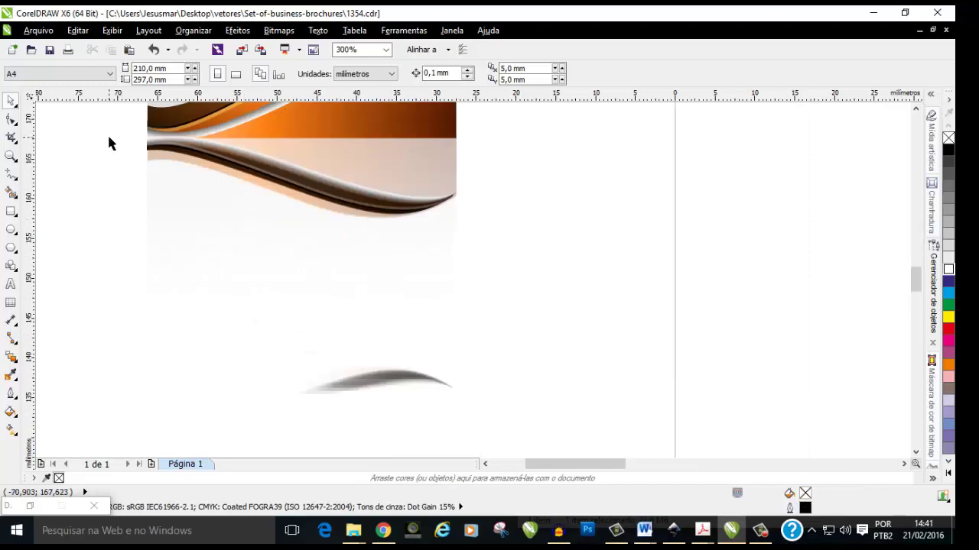
left_click_drag(305, 187, 526, 430)
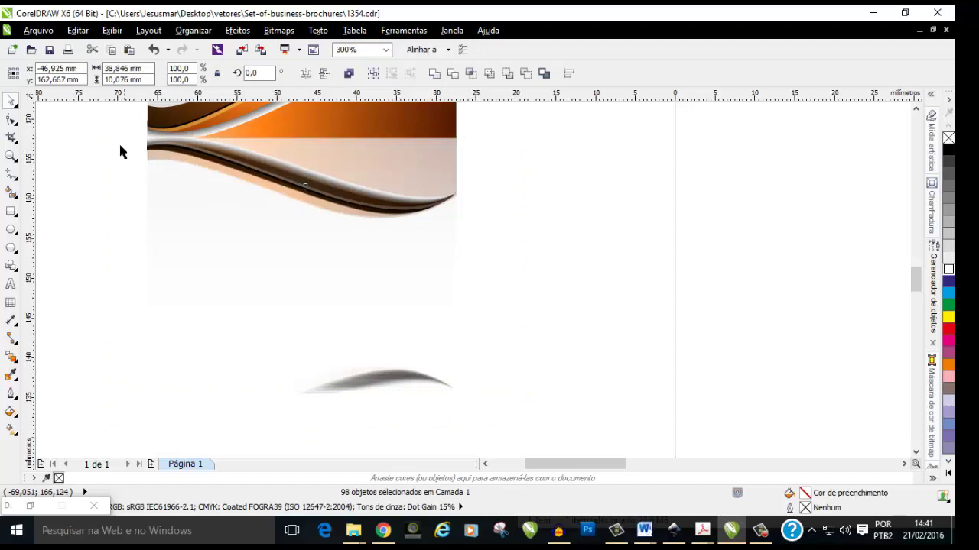
left_click(120, 150)
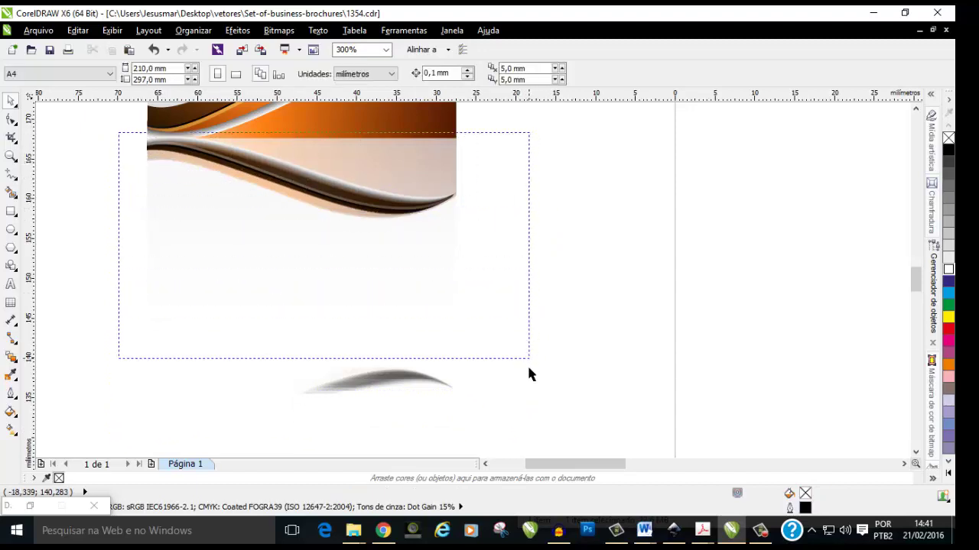
mouse_move(333, 181)
left_mouse_down()
mouse_move(527, 454)
mouse_move(525, 436)
left_mouse_up()
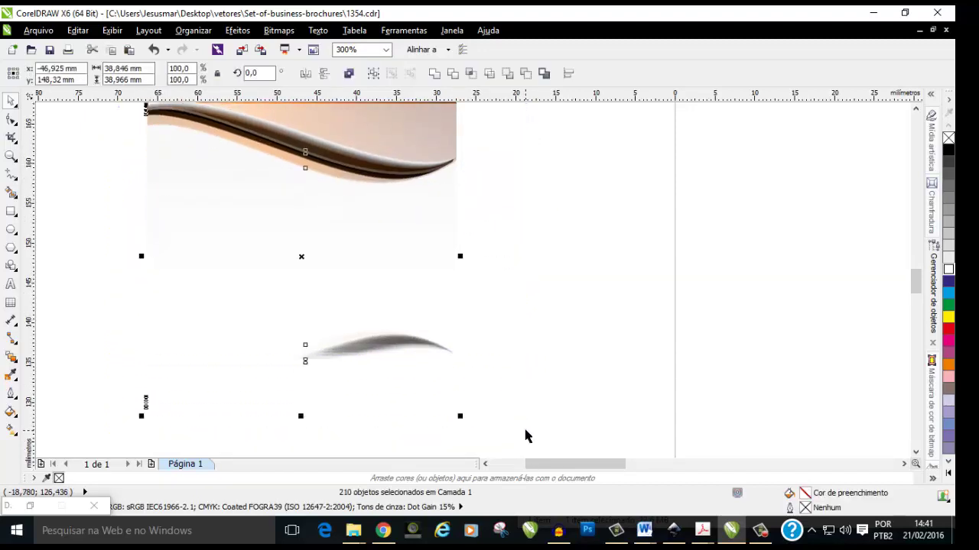
left_click(524, 425)
Step: Marquee-select all four objects that make up the orange wave brochure card
scroll(517, 429, "down", 1)
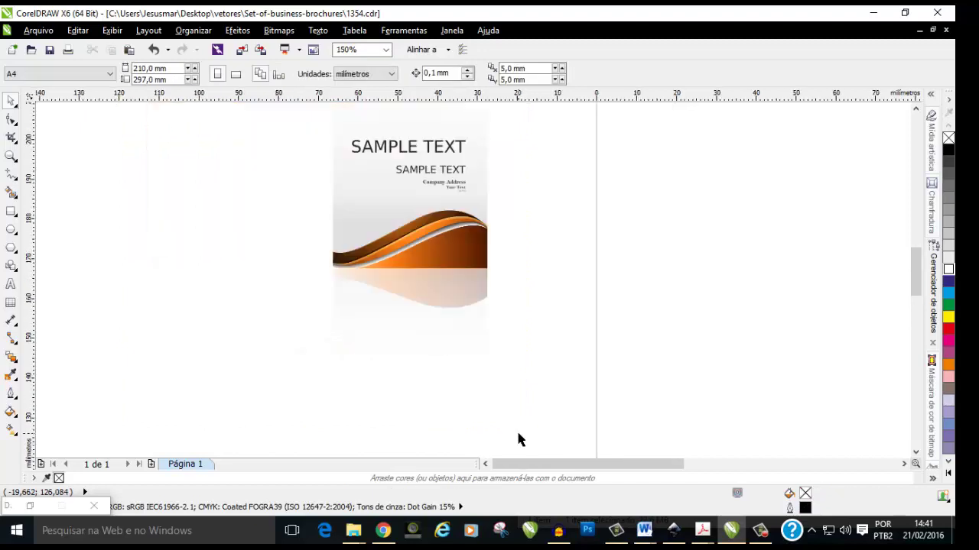
scroll(471, 305, "down", 1)
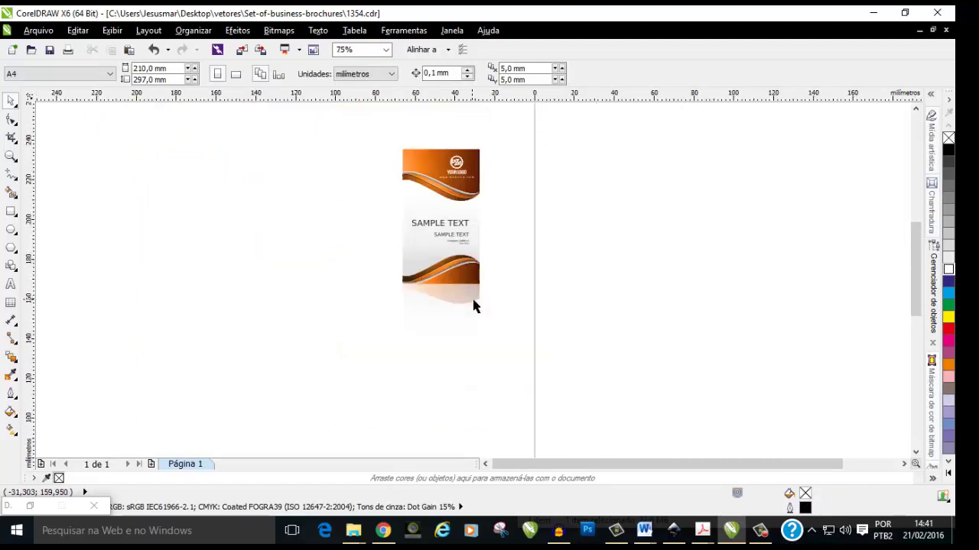
left_click(469, 306)
key("Escape")
scroll(451, 294, "up", 1)
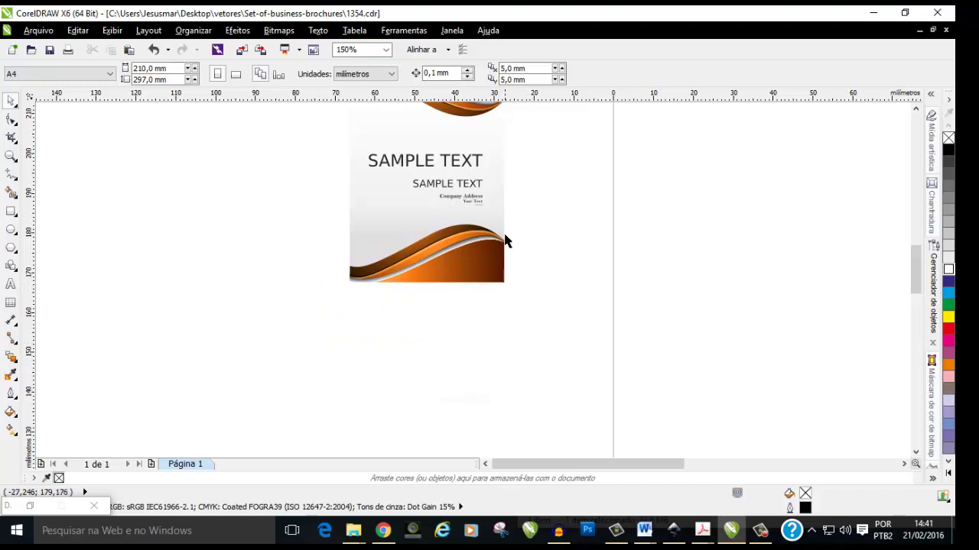
scroll(505, 241, "down", 1)
left_click_drag(916, 291, 917, 278)
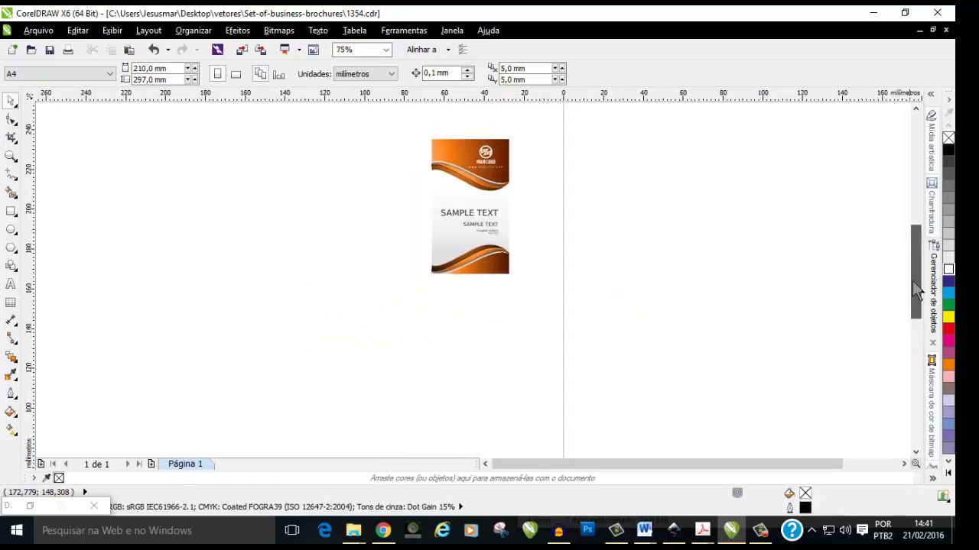
left_click_drag(487, 311, 511, 314)
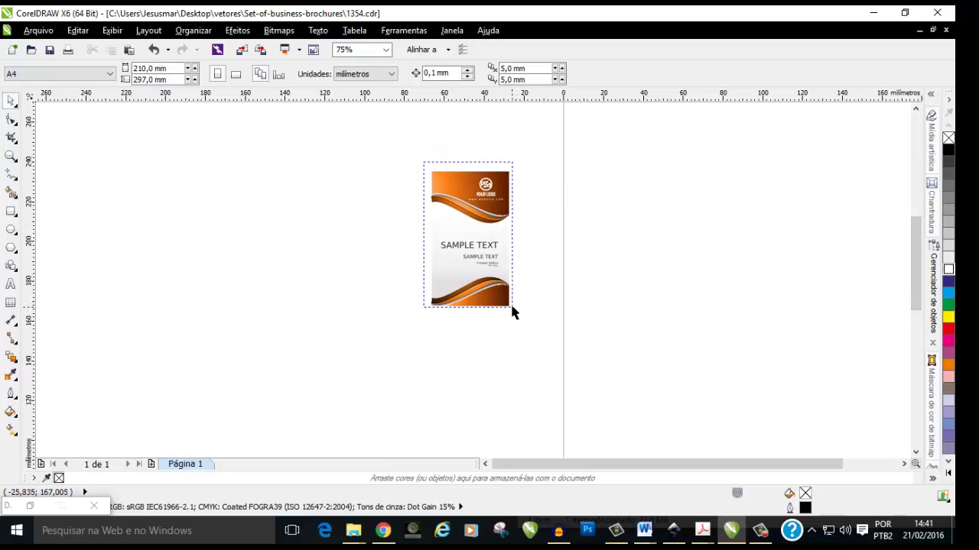
left_click_drag(511, 308, 511, 308)
scroll(512, 306, "up", 2)
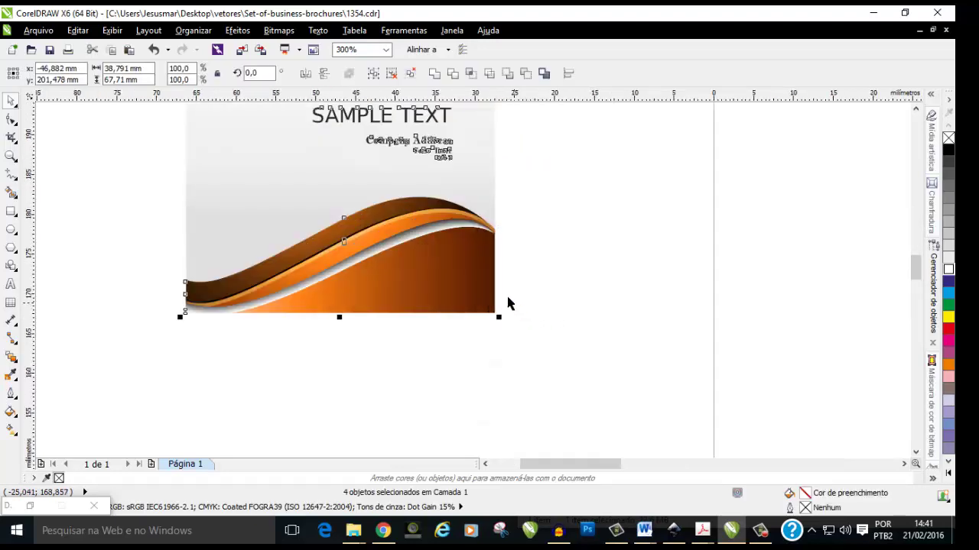
Step: Copy the orange wave card and paste it into a new blank A4 document
right_click(349, 207)
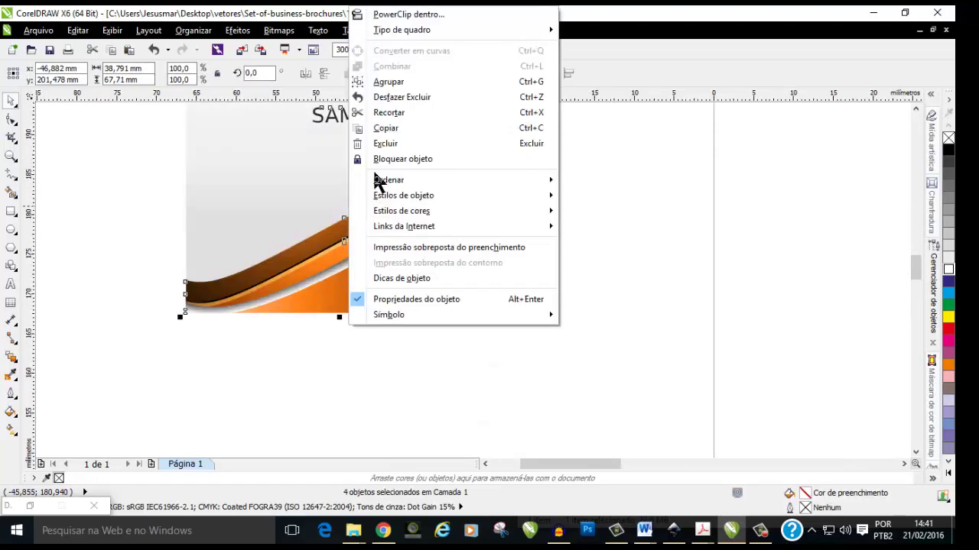
left_click(392, 128)
scroll(395, 161, "down", 2)
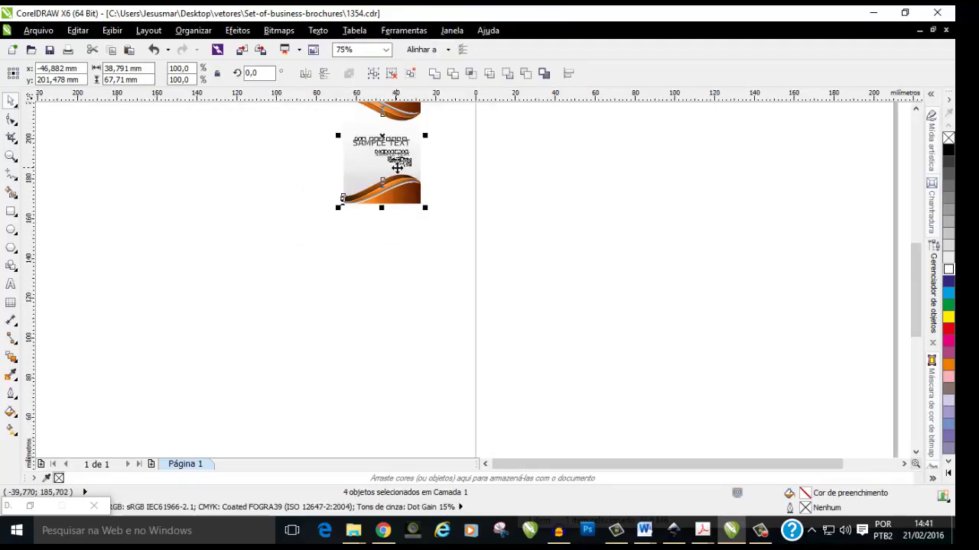
scroll(922, 272, "up", 2)
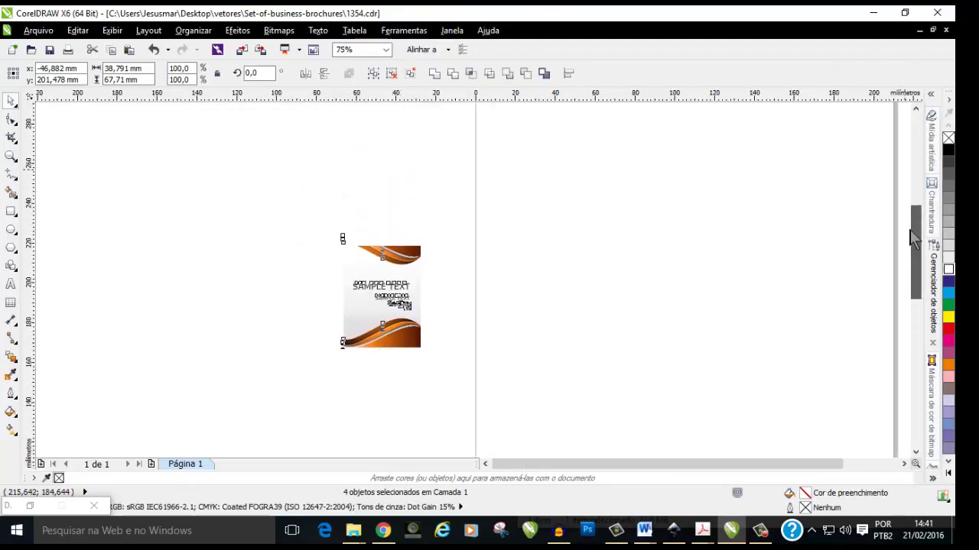
left_click(15, 49)
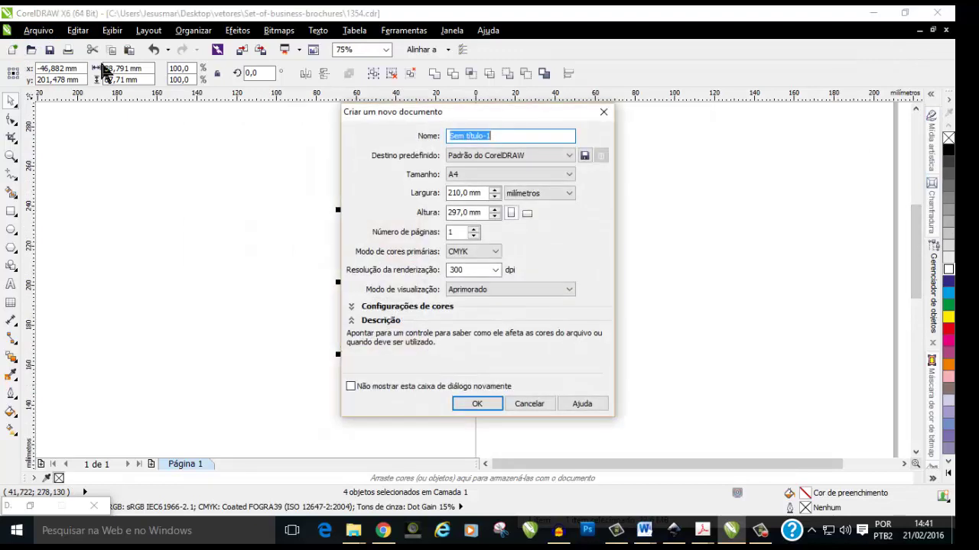
left_click(484, 404)
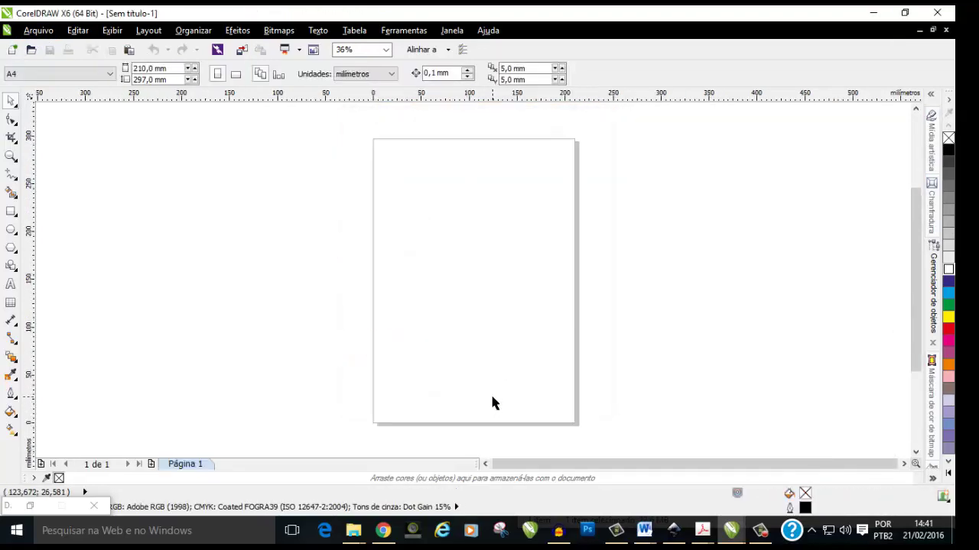
right_click(259, 204)
left_click(204, 165)
right_click(205, 166)
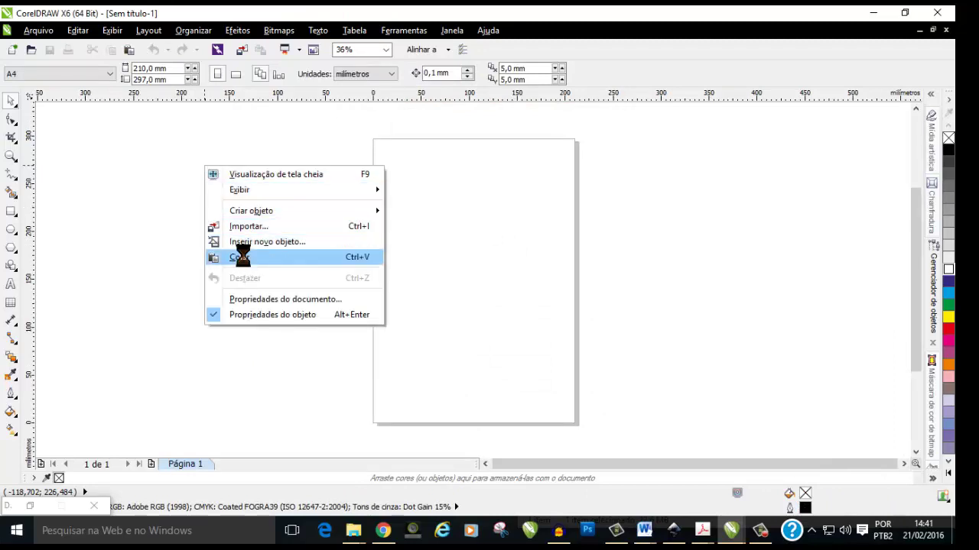
left_click(243, 257)
Step: Enlarge the pasted card to about 151 × 263 mm beside the page
left_click_drag(351, 268, 538, 409)
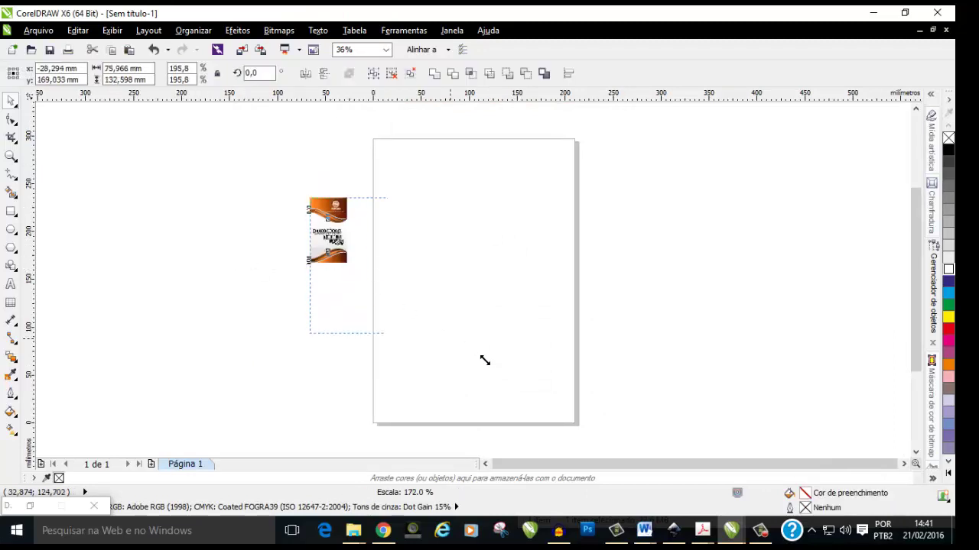
left_click_drag(382, 306, 280, 291)
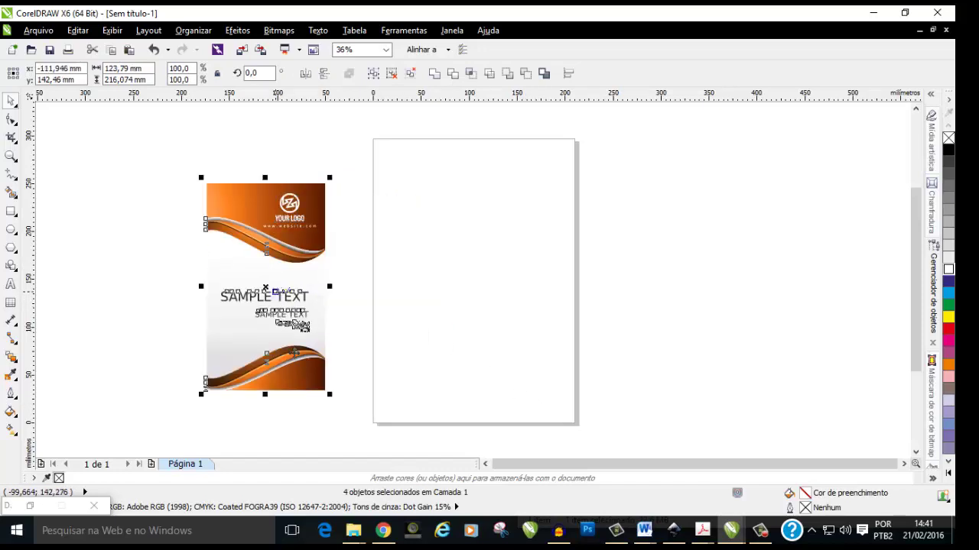
scroll(311, 382, "up", 3)
scroll(314, 381, "down", 2)
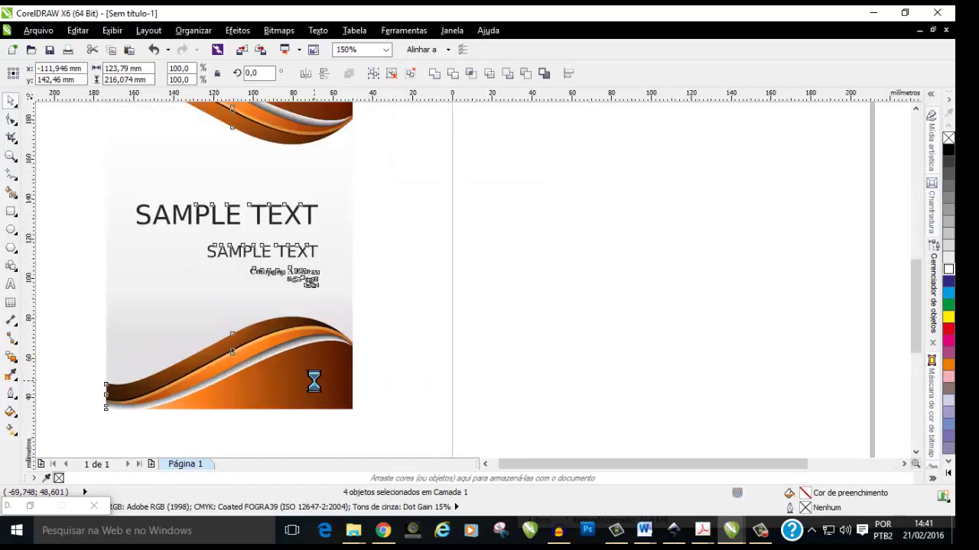
scroll(314, 382, "down", 2)
scroll(293, 168, "up", 2)
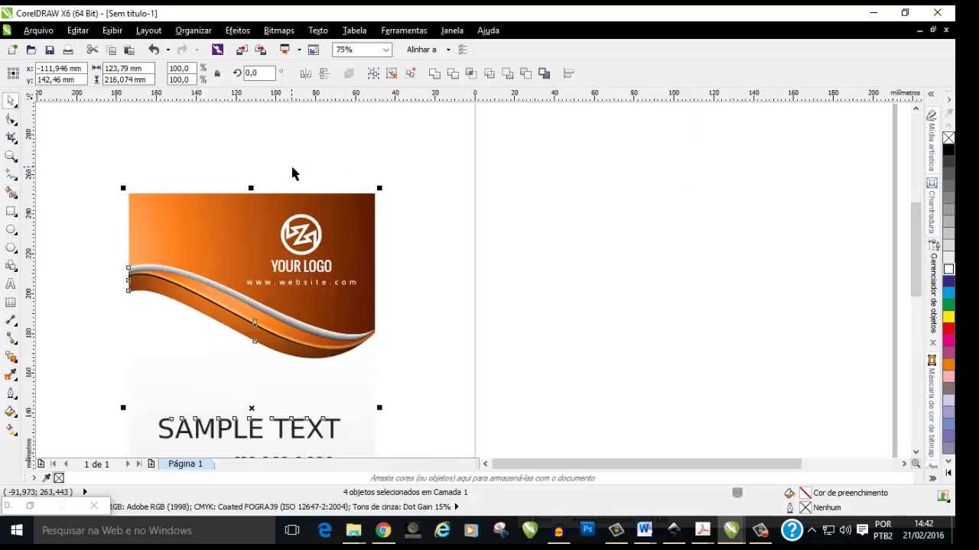
scroll(293, 168, "down", 2)
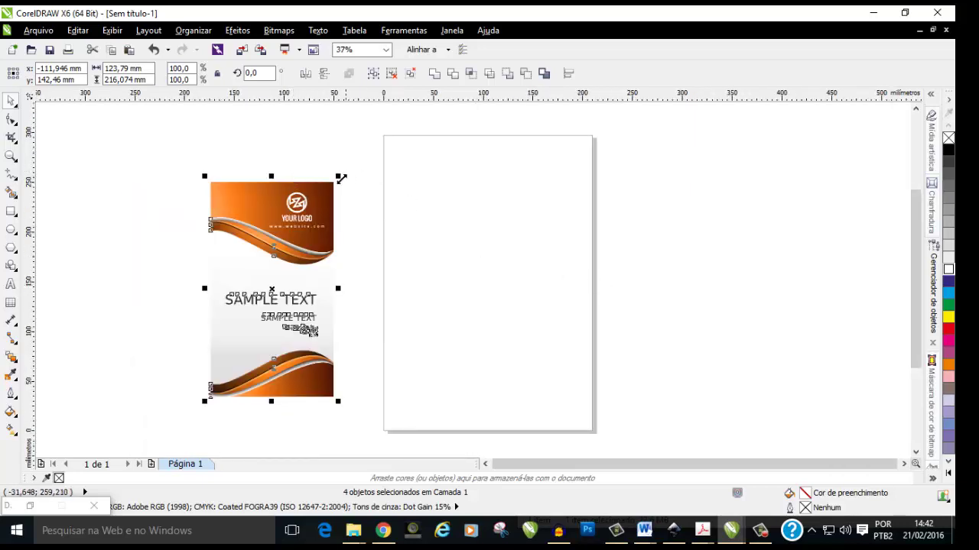
left_click_drag(339, 177, 365, 130)
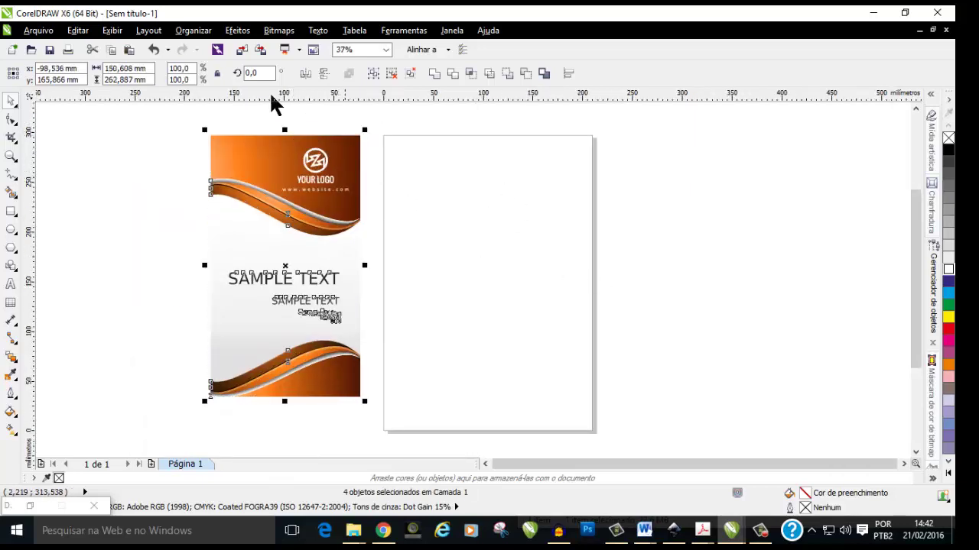
left_click(551, 190)
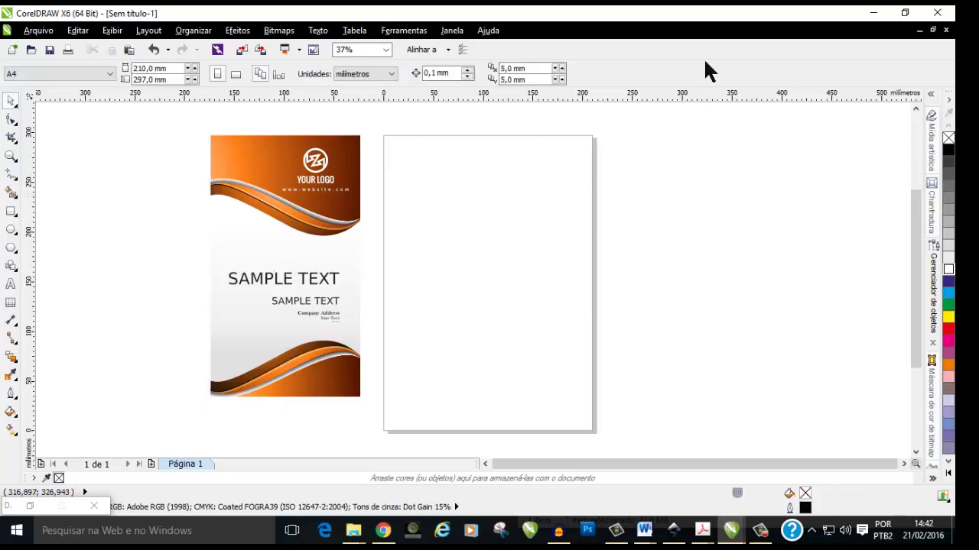
Step: Switch the units to centimetres and set the page to 30 × 45 cm
left_click(390, 74)
left_click(359, 177)
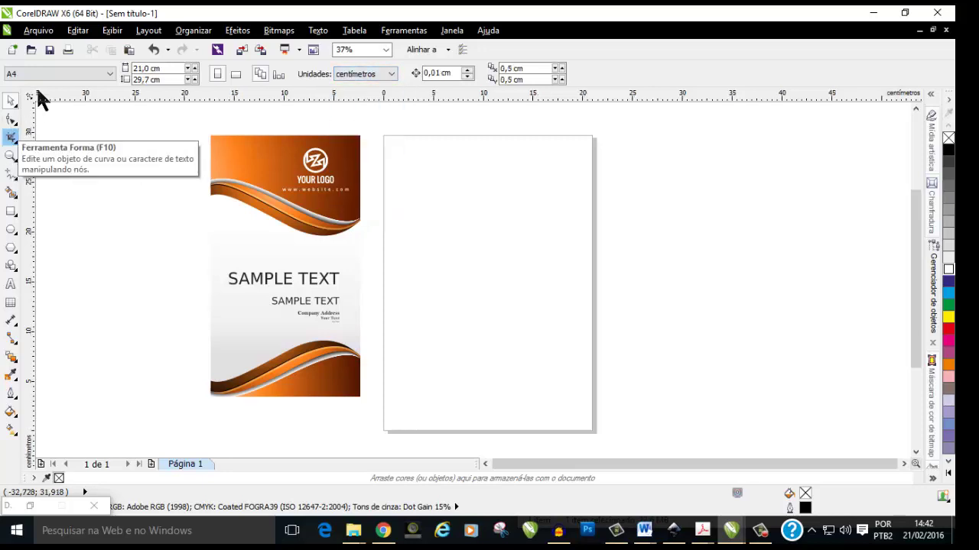
left_click(164, 70)
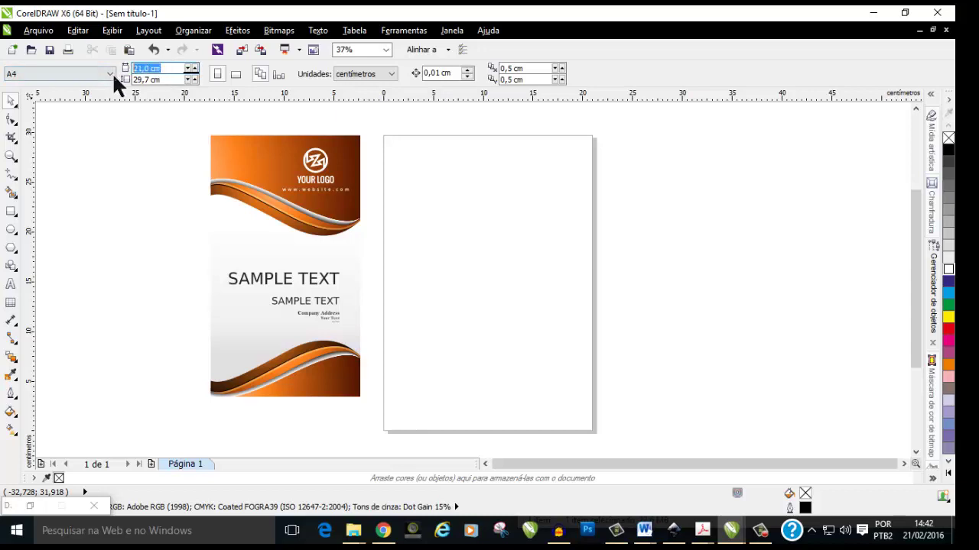
type("30")
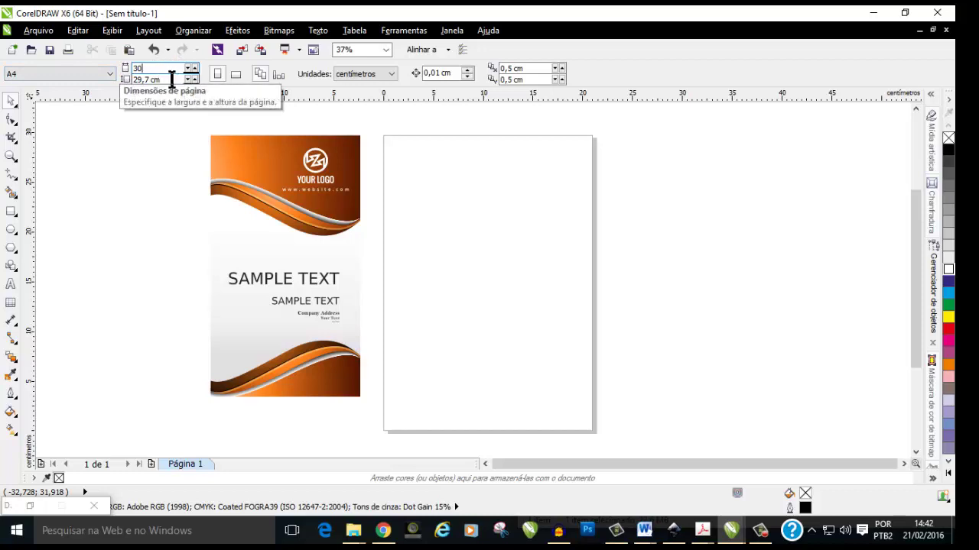
key("Tab")
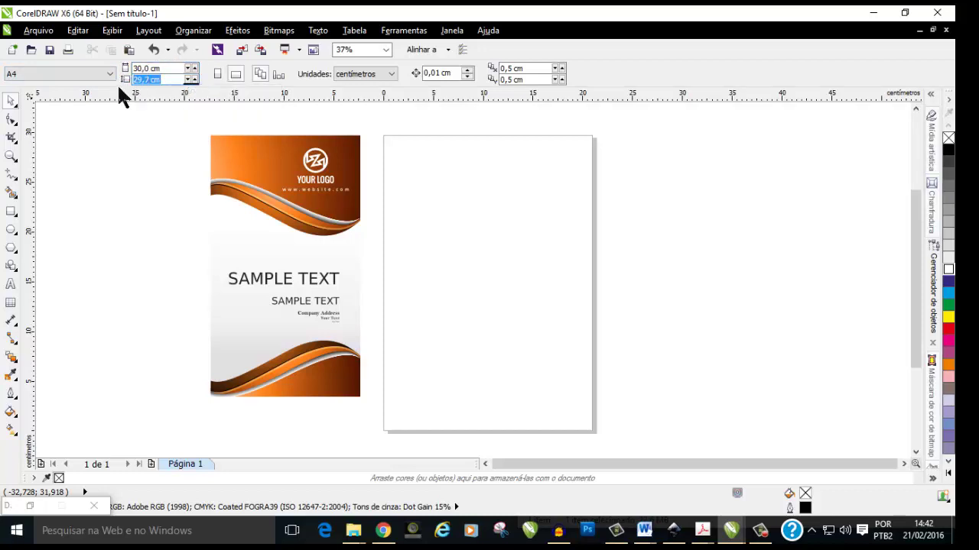
type("45")
key("Return")
Step: Select the orange wave card group and enter a trial width of 55 in the size box
scroll(624, 211, "down", 2)
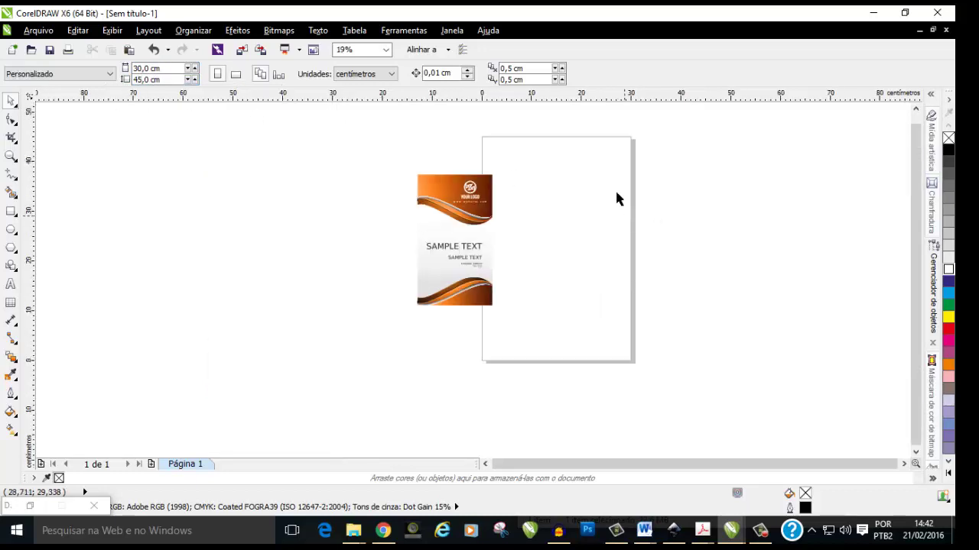
left_click(457, 213)
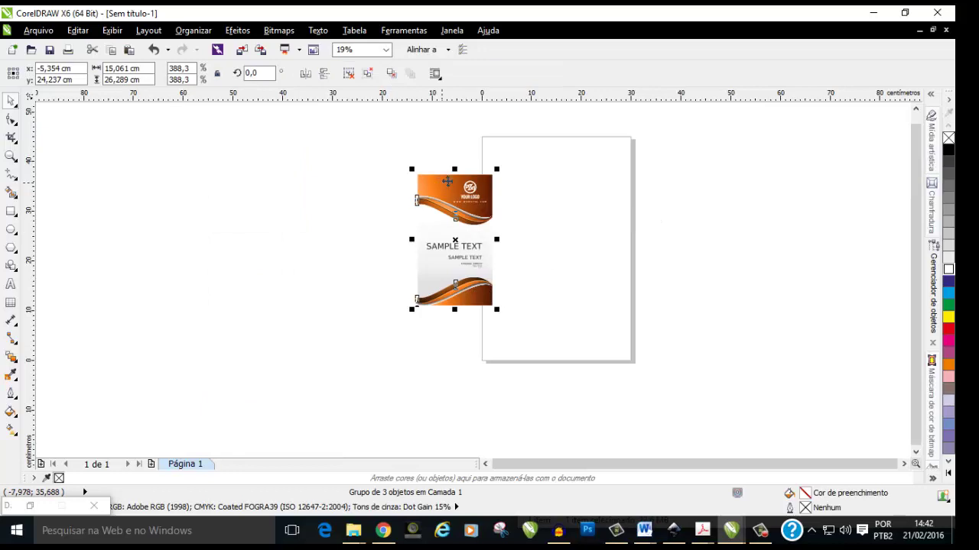
left_click(404, 128)
left_click(458, 221)
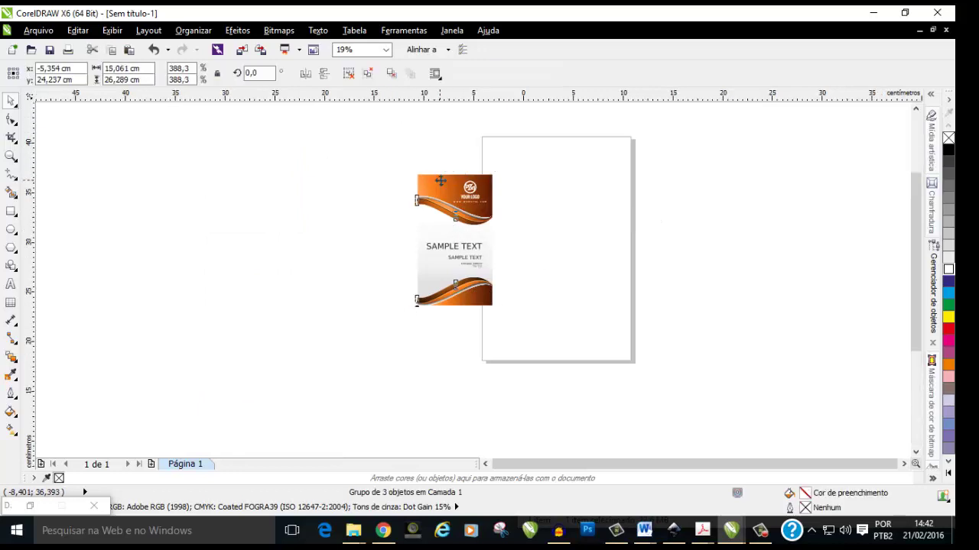
scroll(444, 206, "up", 2)
left_click_drag(148, 68, 96, 70)
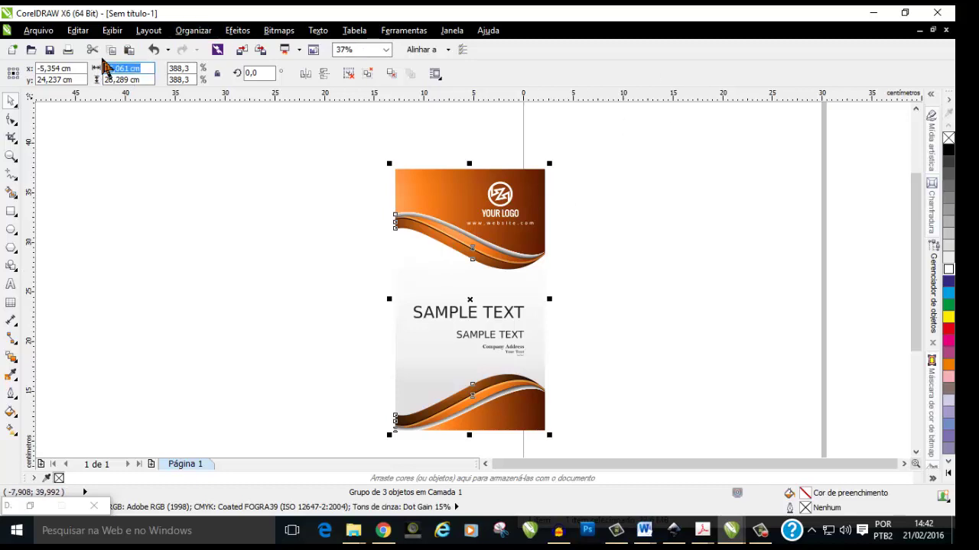
type("5")
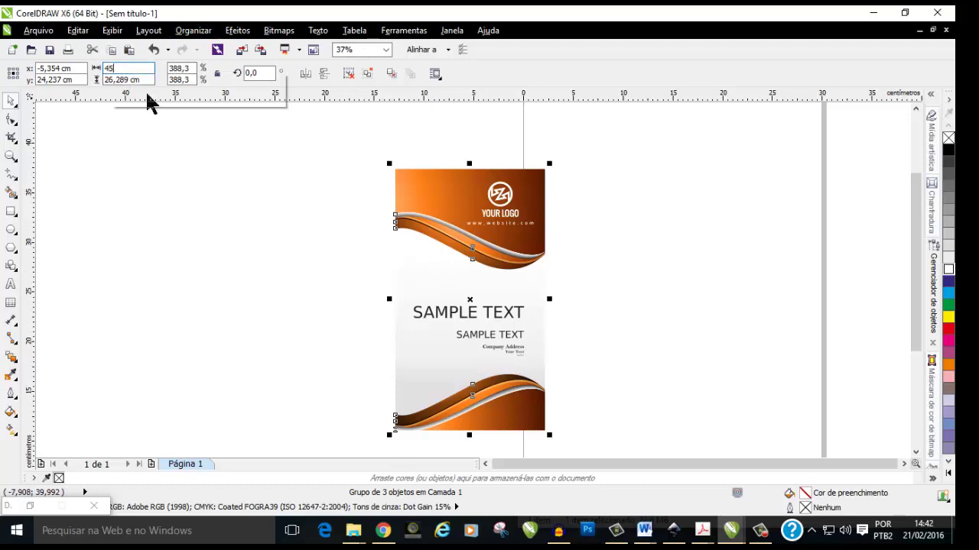
type("5")
key("Tab")
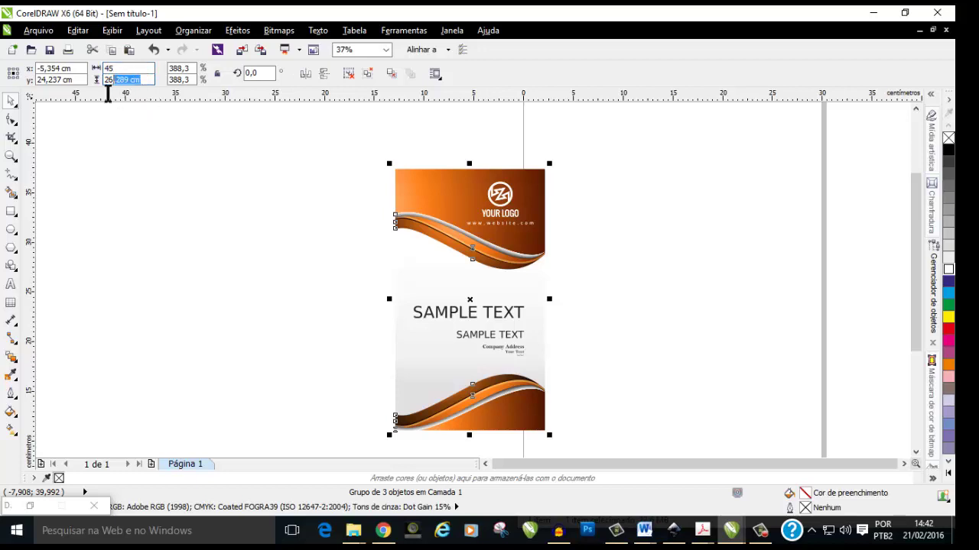
Step: Resize the wave group to 30 × 45 cm and centre it on the page
left_click(124, 67)
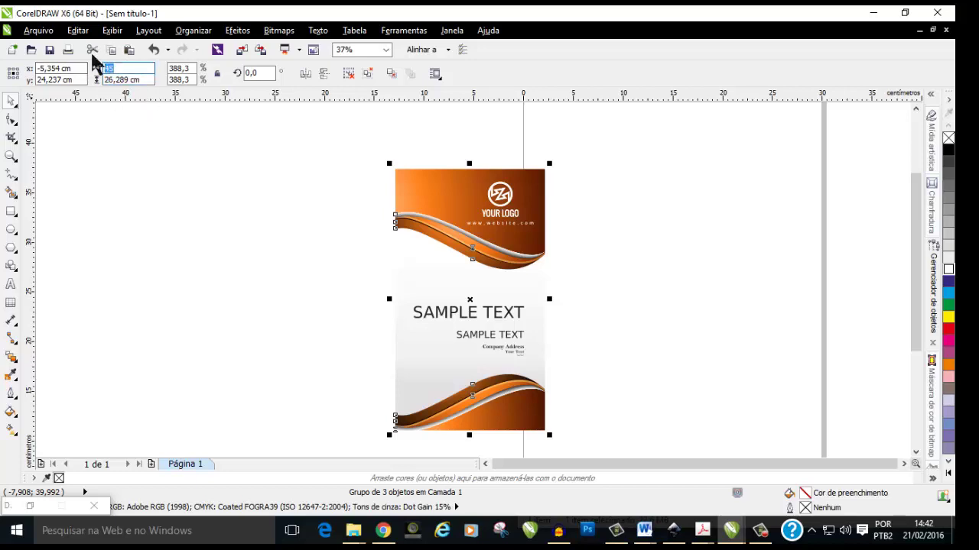
type("30")
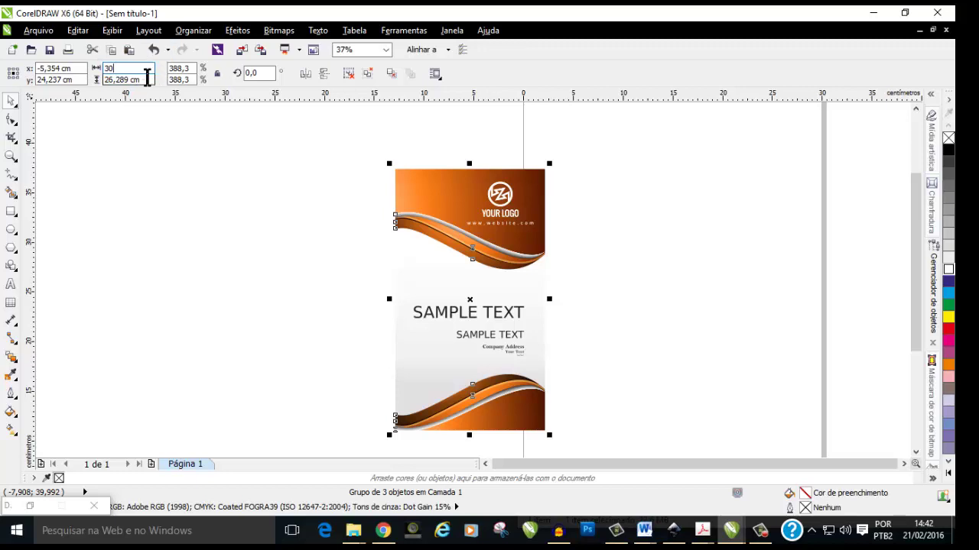
key("Tab")
type("45")
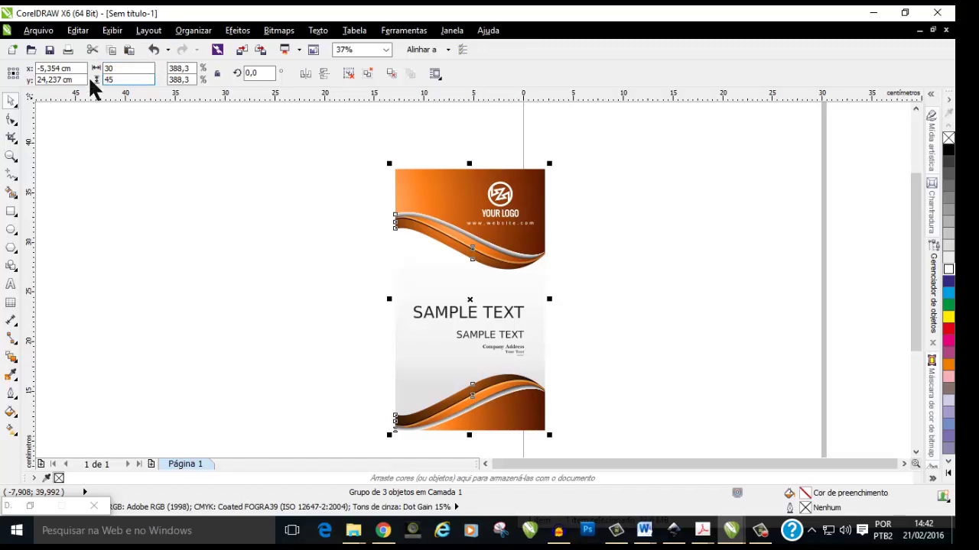
key("Return")
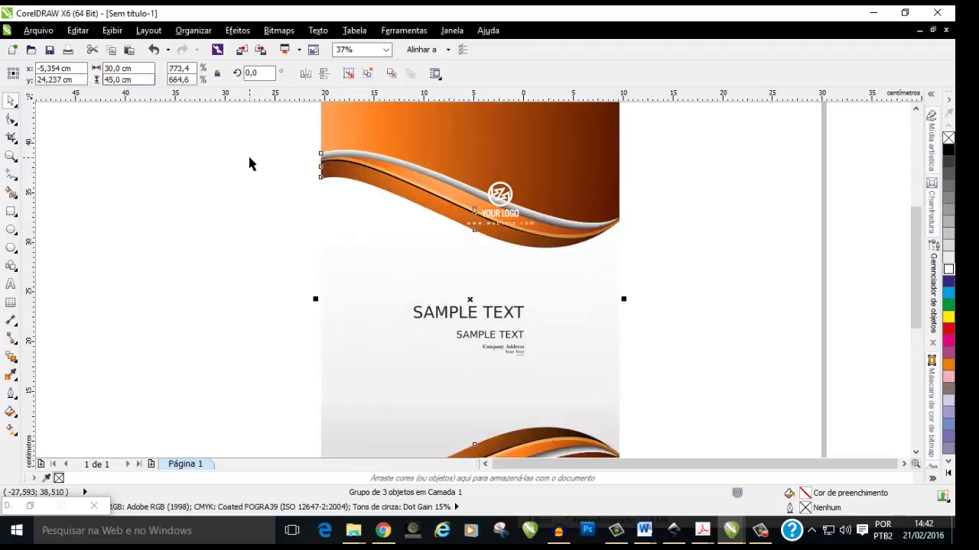
scroll(248, 168, "down", 2)
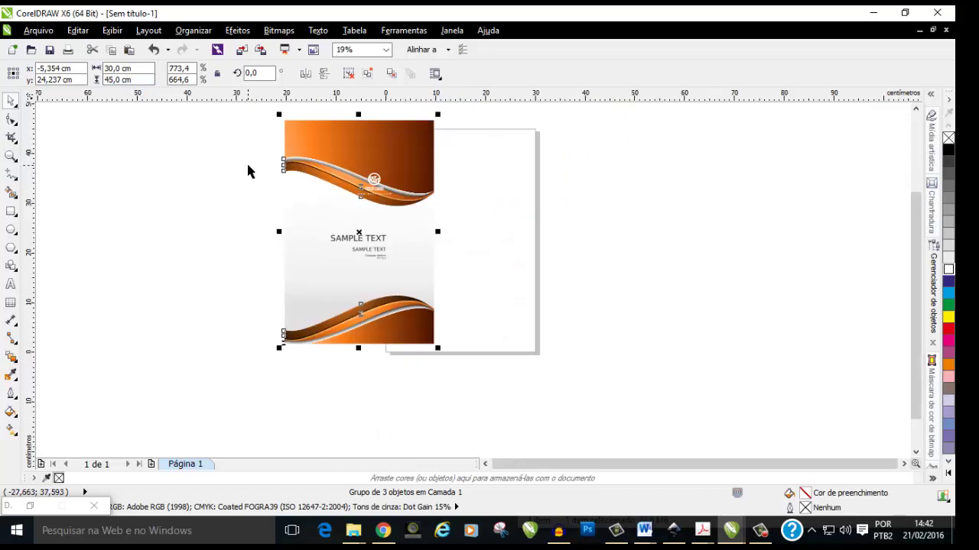
key("p")
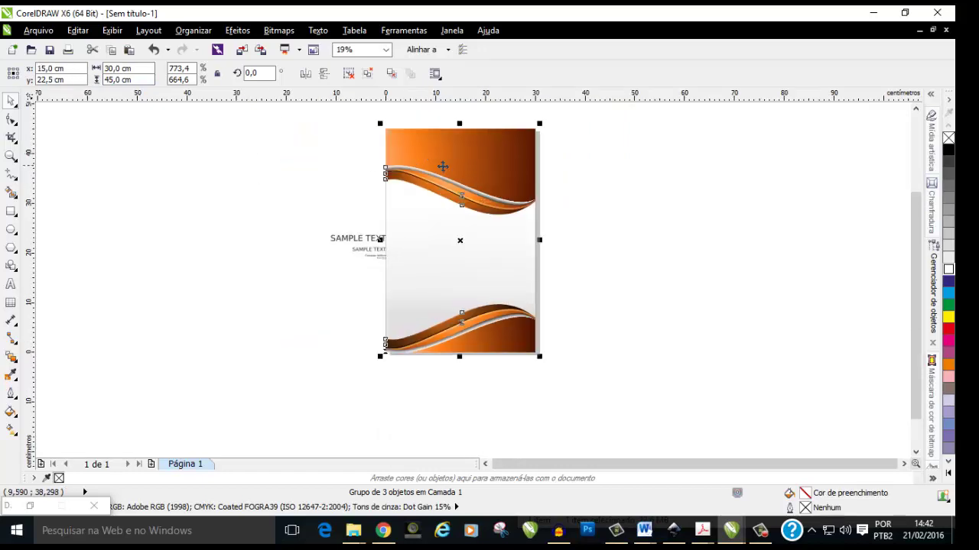
scroll(511, 148, "up", 2)
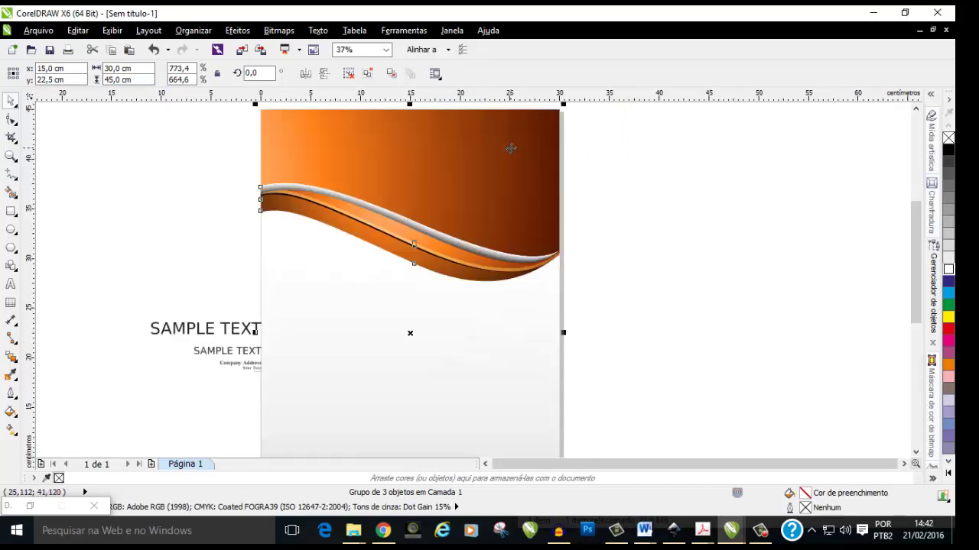
Step: Delete the SAMPLE TEXT block beside the page
scroll(508, 147, "down", 2)
key("Escape")
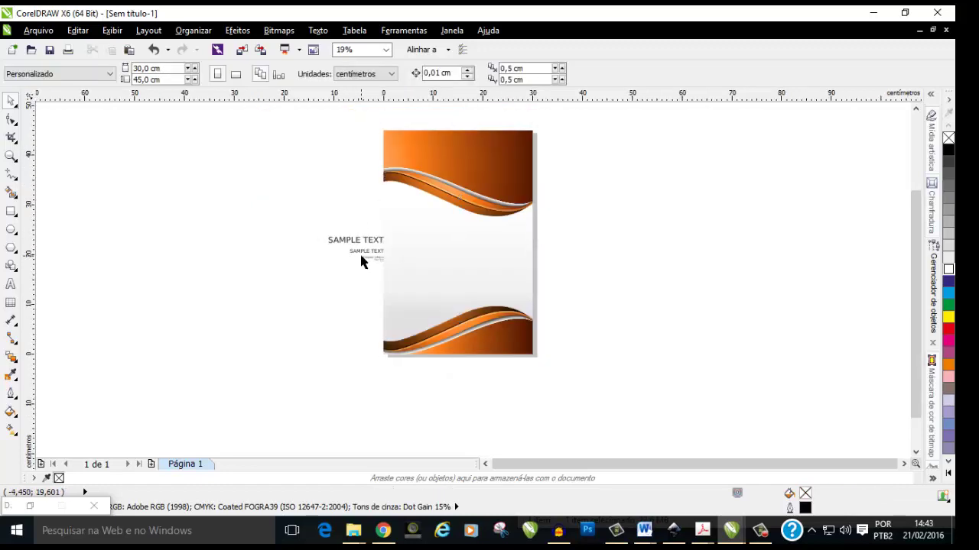
left_click(357, 243)
scroll(361, 236, "up", 2)
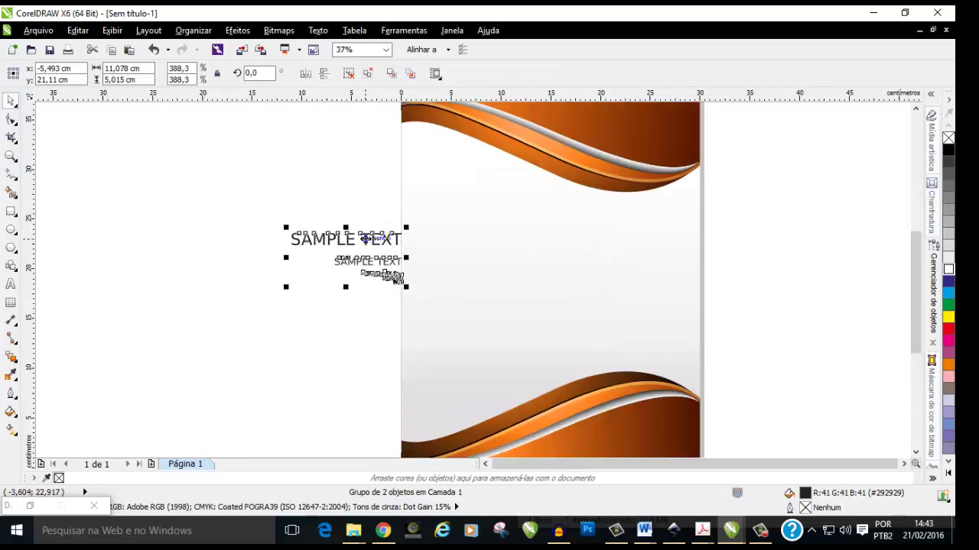
key("Delete")
scroll(363, 230, "down", 2)
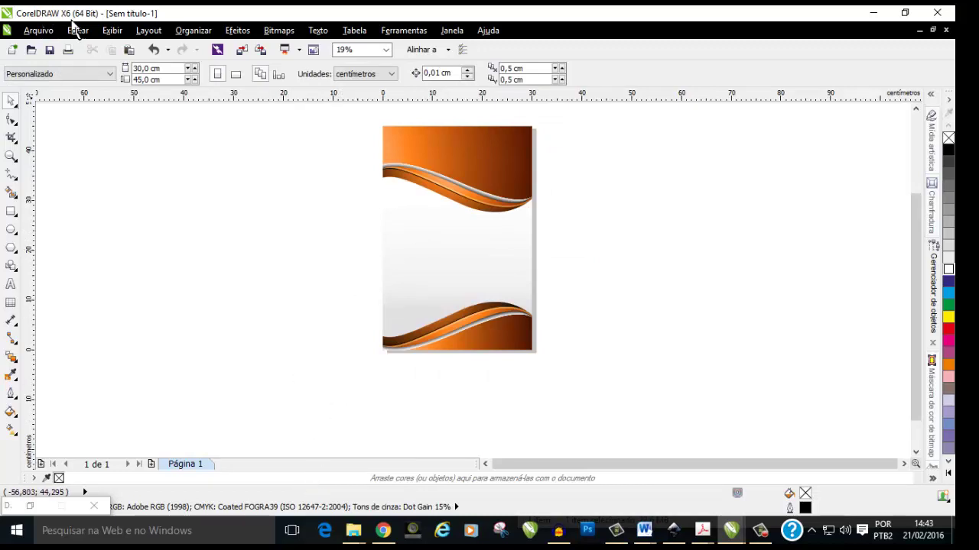
Step: In Wireframe view, delete the YOUR LOGO mark and website text, then return to Enhanced view
left_click(113, 32)
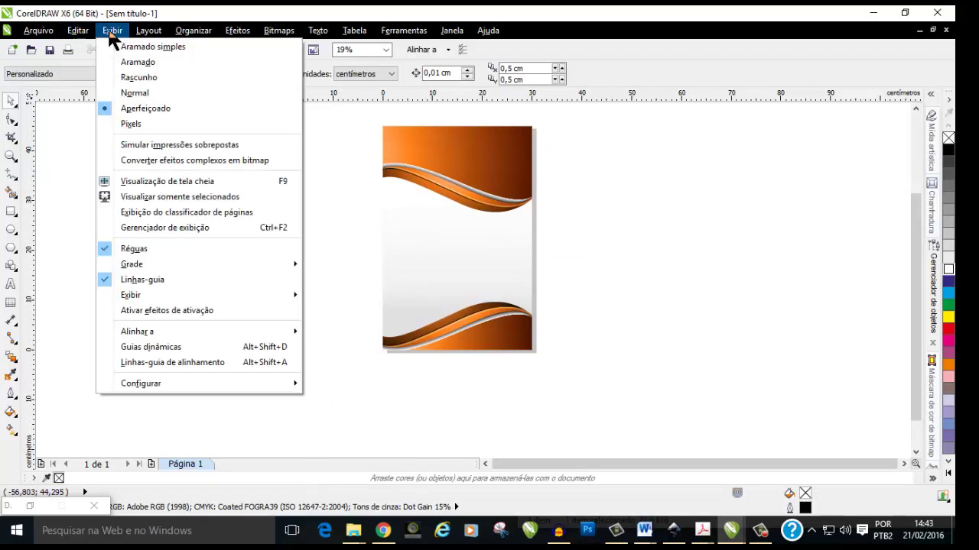
left_click(137, 62)
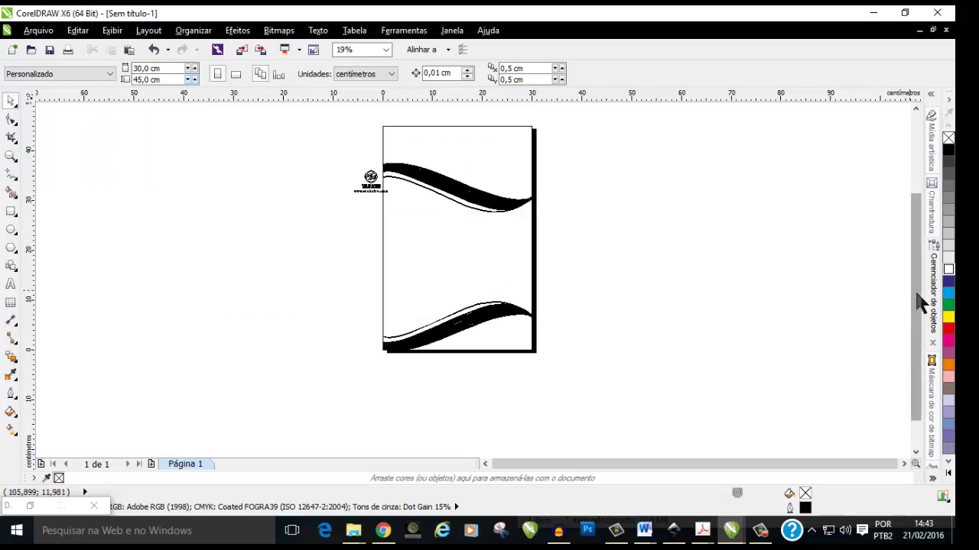
left_click_drag(916, 300, 914, 274)
scroll(391, 213, "up", 1)
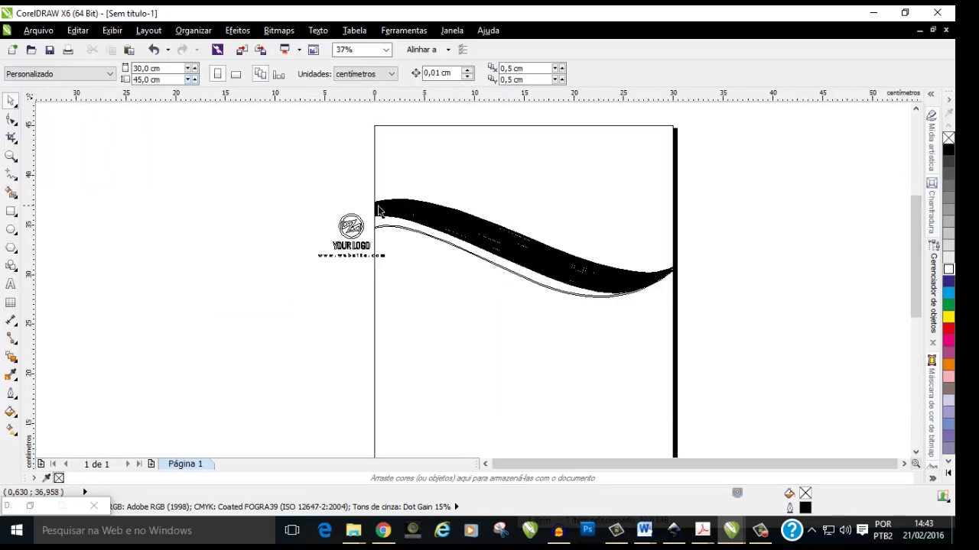
scroll(364, 209, "up", 1)
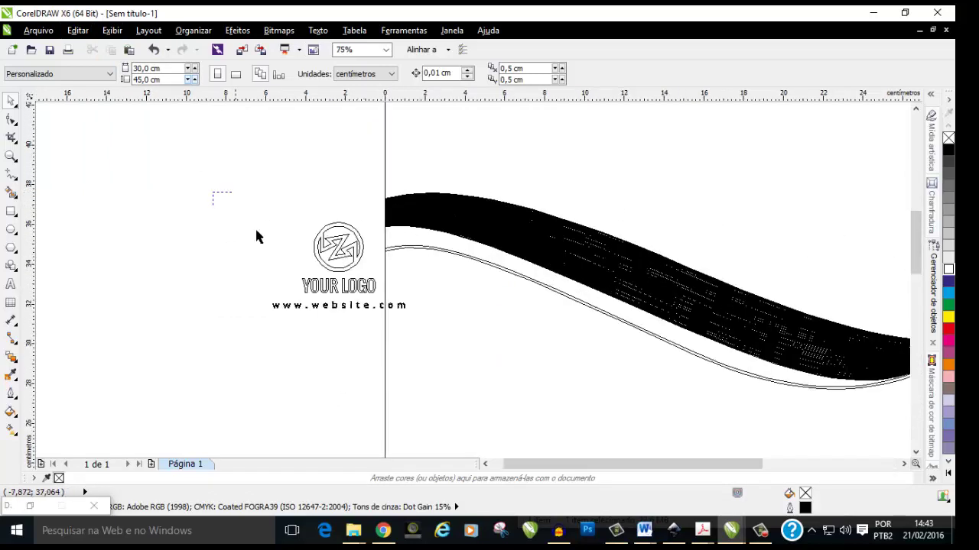
left_click_drag(256, 237, 433, 368)
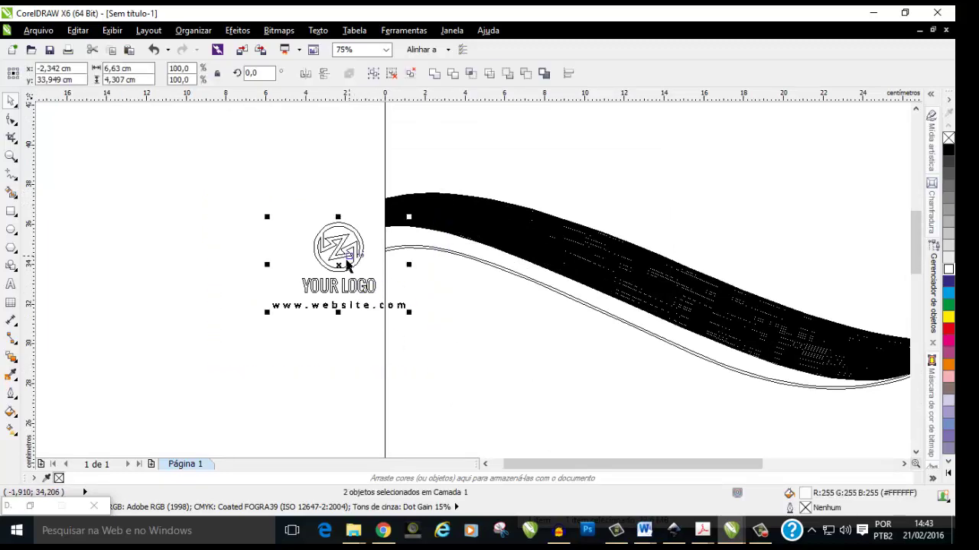
key("Delete")
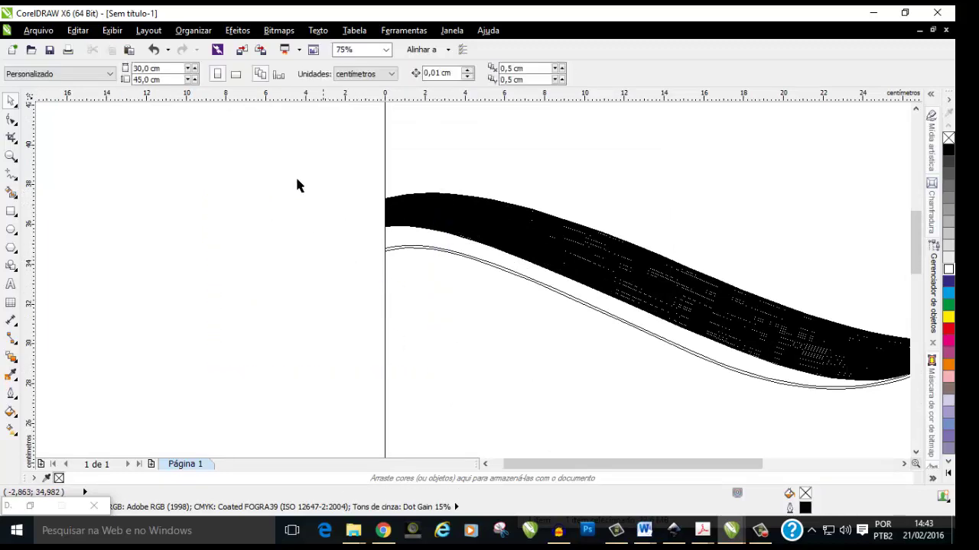
left_click(112, 30)
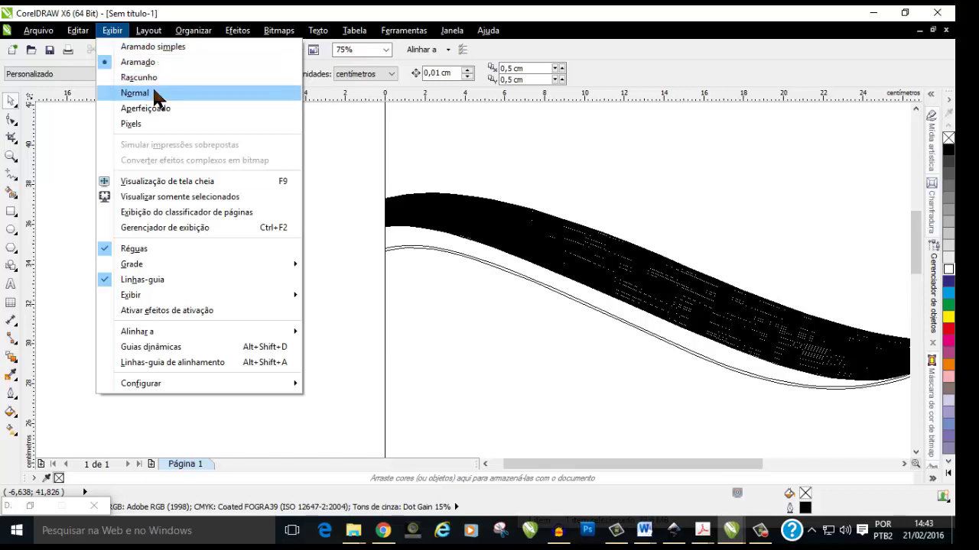
left_click(157, 108)
scroll(238, 178, "down", 2)
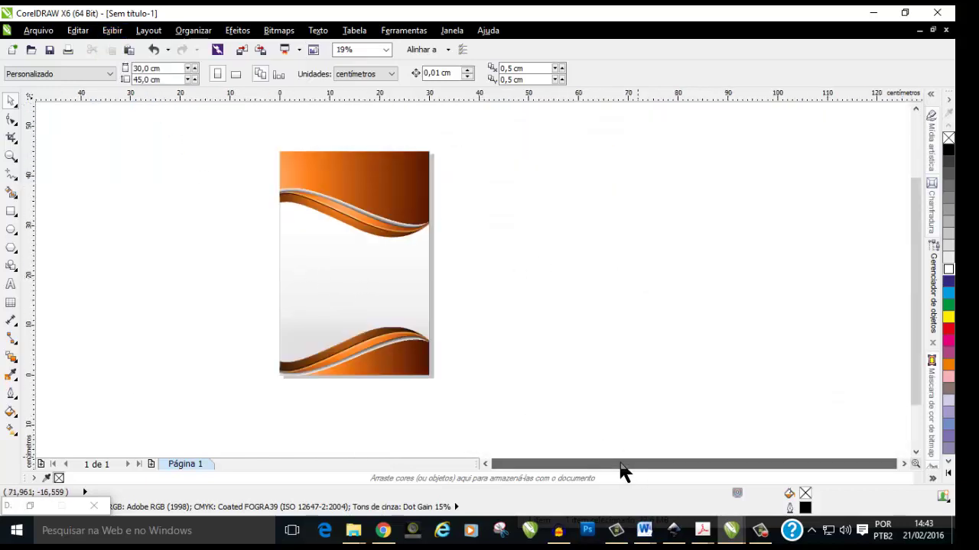
Step: Reselect the wave artwork group and re-centre it on the page
left_click(486, 464)
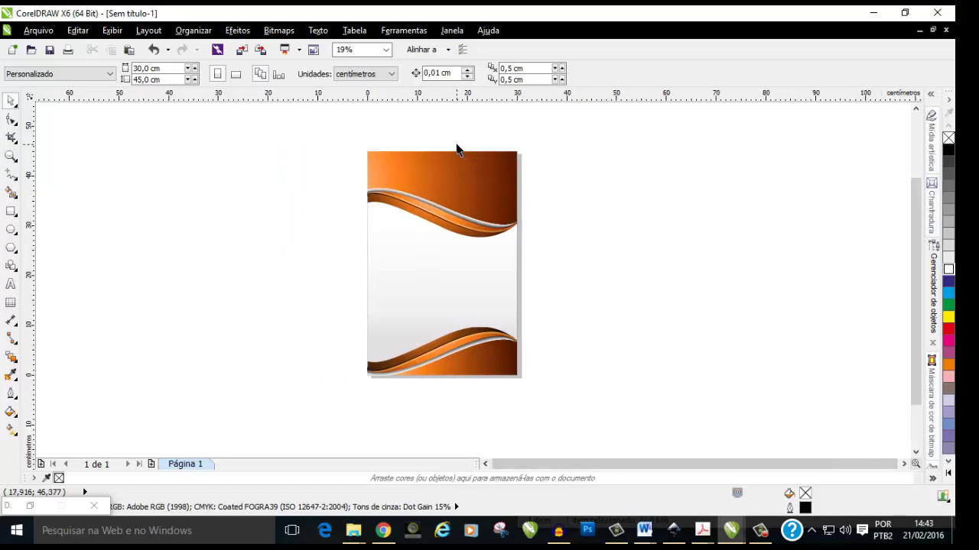
scroll(455, 148, "up", 2)
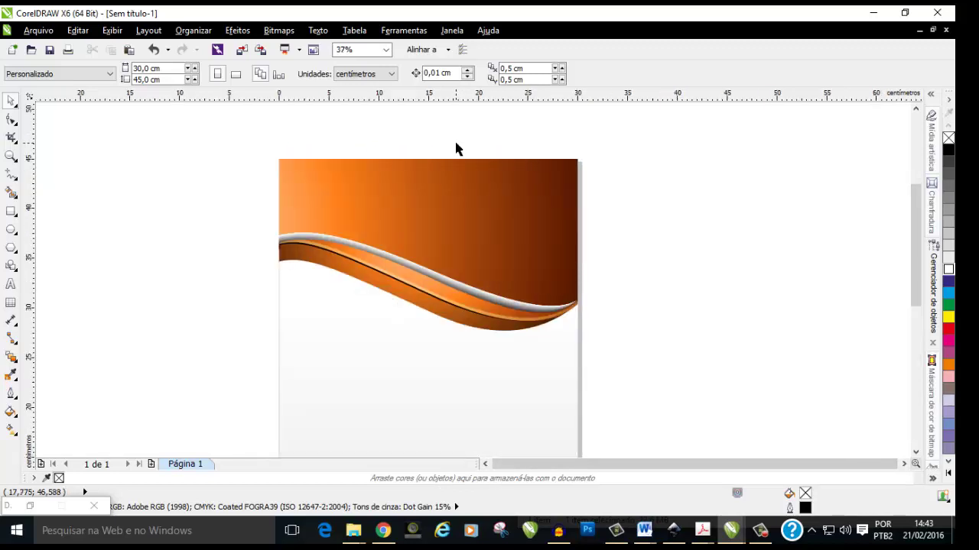
scroll(456, 149, "down", 2)
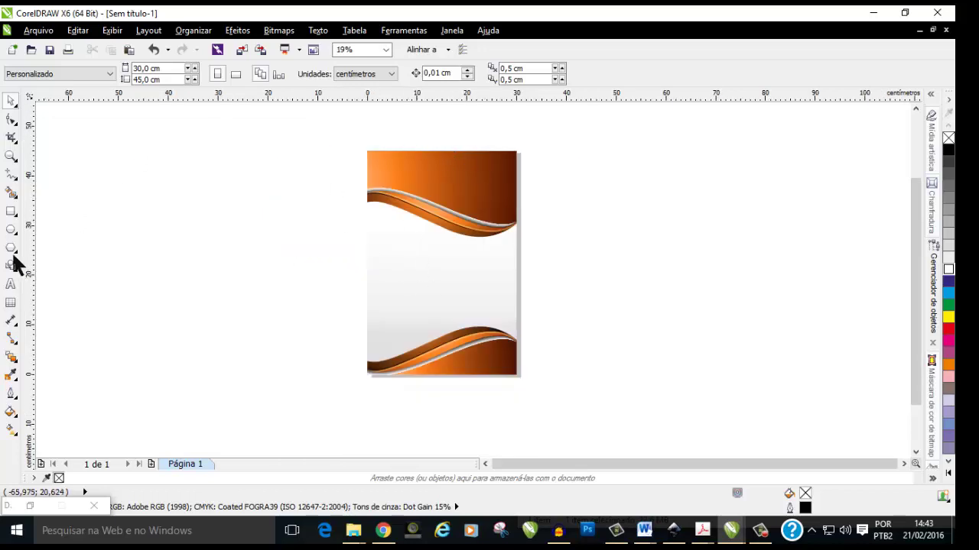
left_click_drag(450, 154, 485, 175)
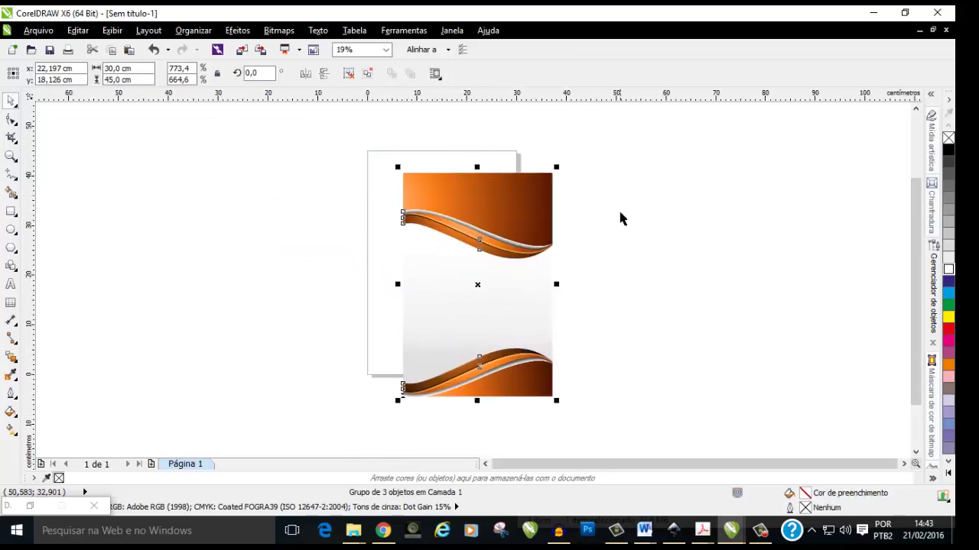
key("p")
Step: Draw a circle in the top-right orange area with 10% grey fill and no outline
left_click(11, 230)
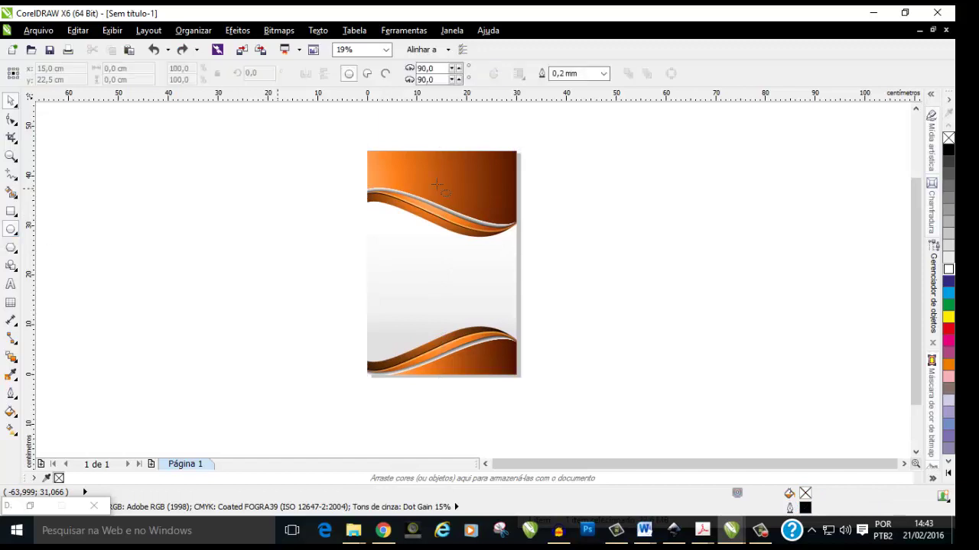
mouse_move(443, 163)
left_mouse_down()
mouse_move(493, 212)
mouse_move(479, 180)
left_mouse_up()
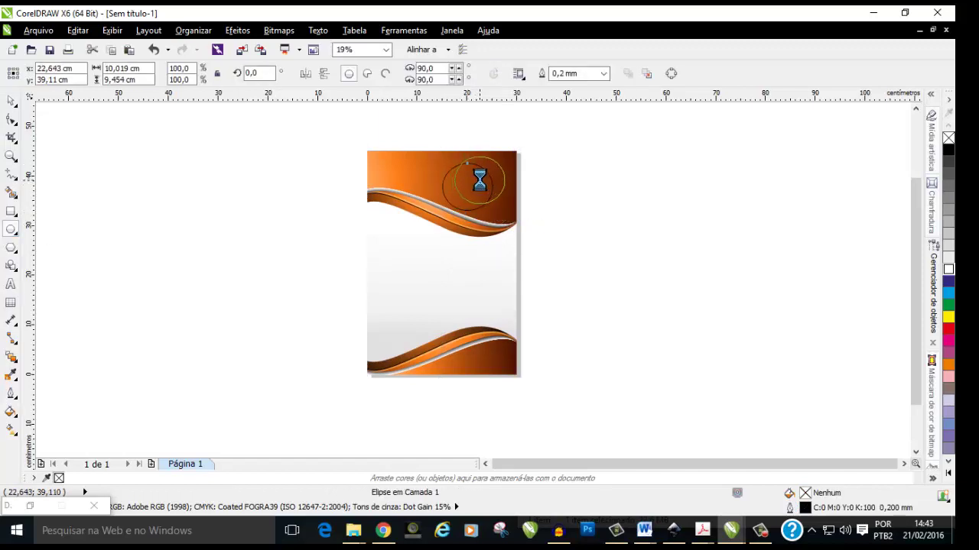
left_click(948, 257)
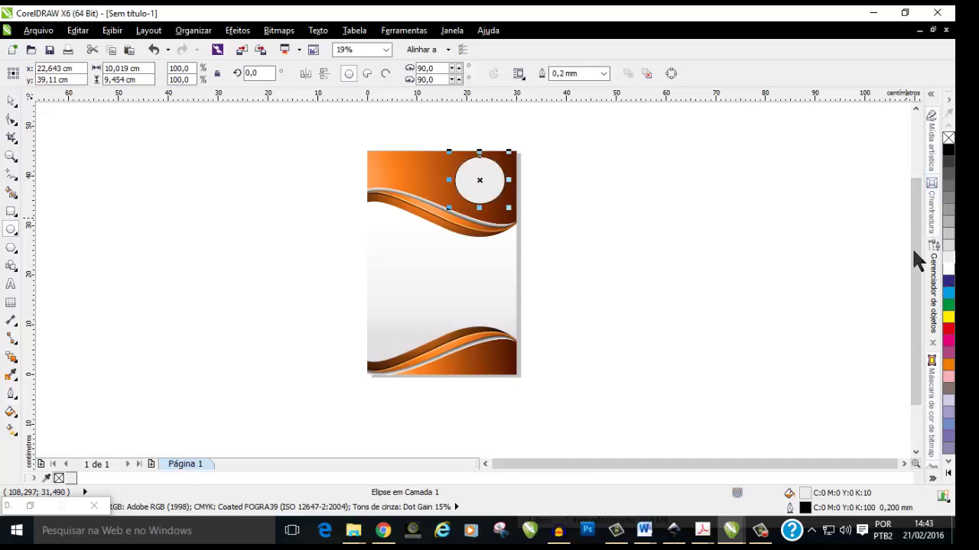
right_click(948, 137)
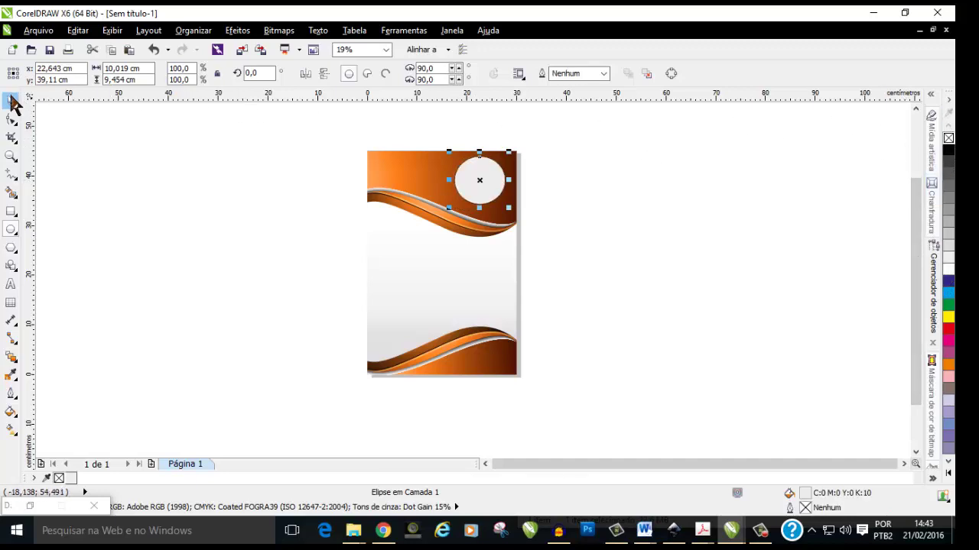
left_click(13, 105)
left_click(666, 216)
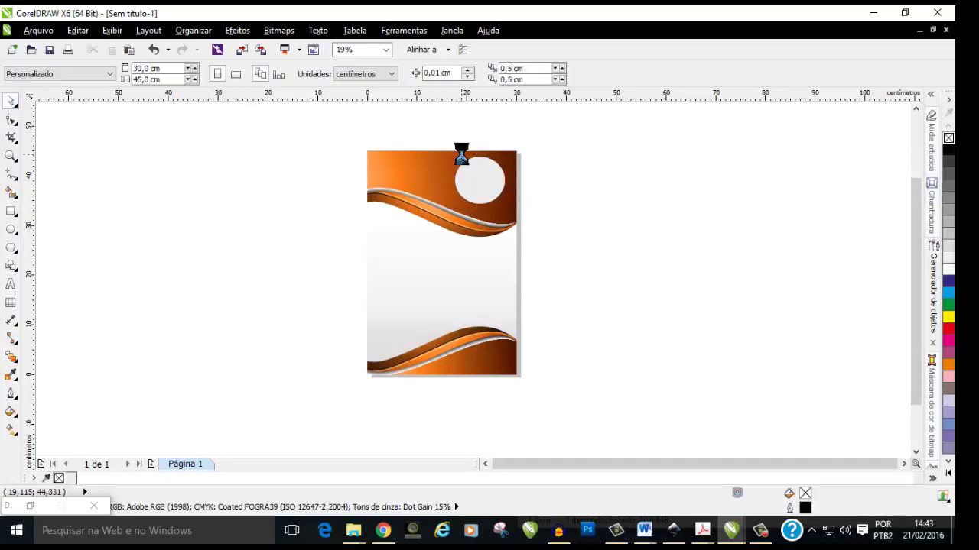
scroll(461, 153, "up", 2)
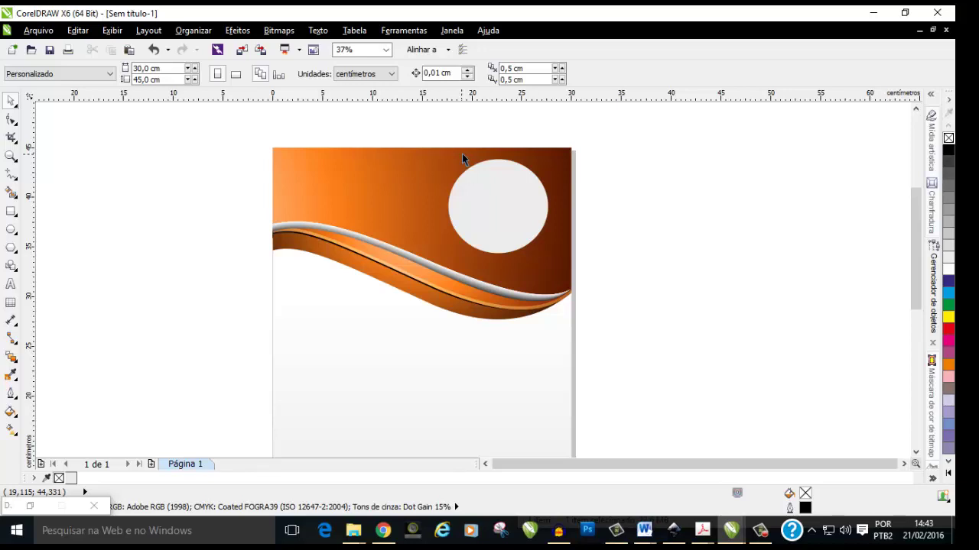
left_click_drag(920, 248, 920, 313)
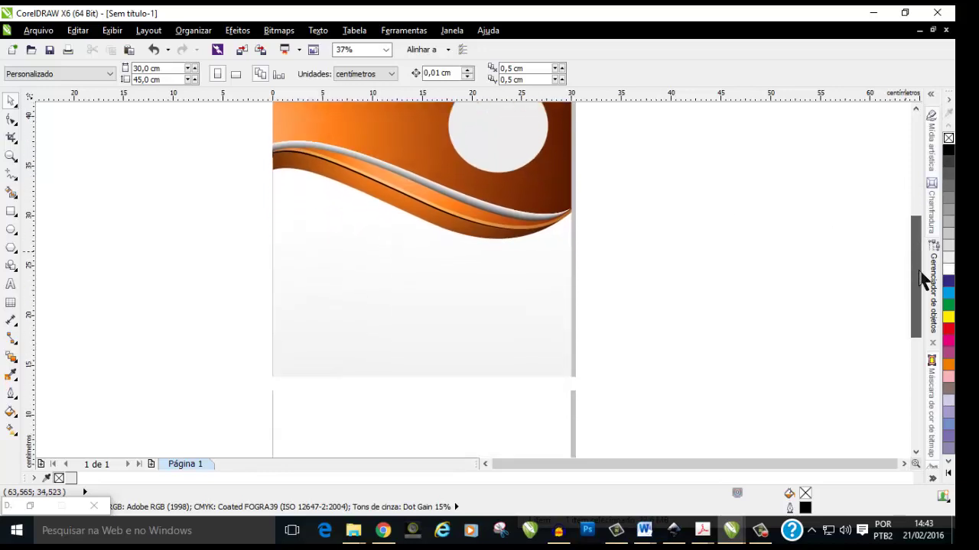
scroll(701, 210, "down", 2)
left_click_drag(920, 263, 911, 255)
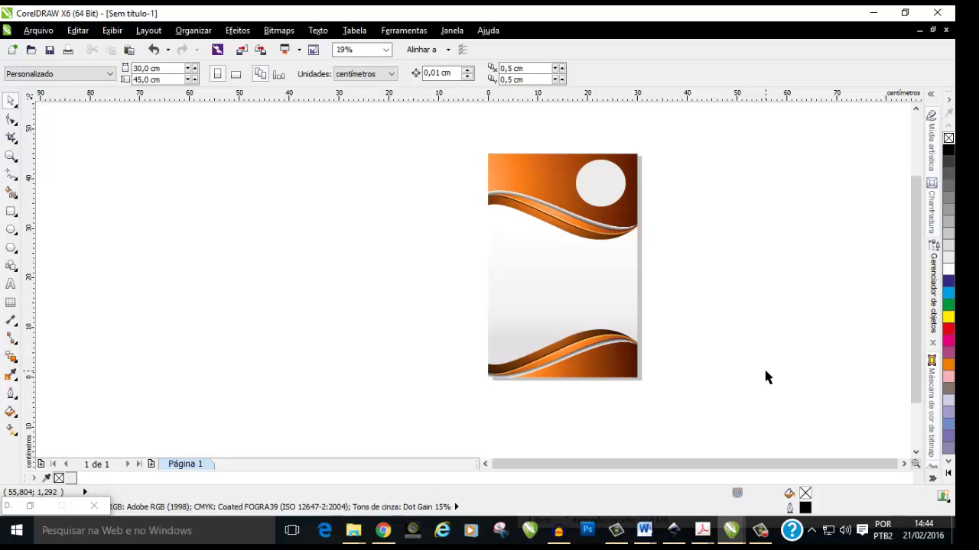
scroll(765, 376, "up", 1)
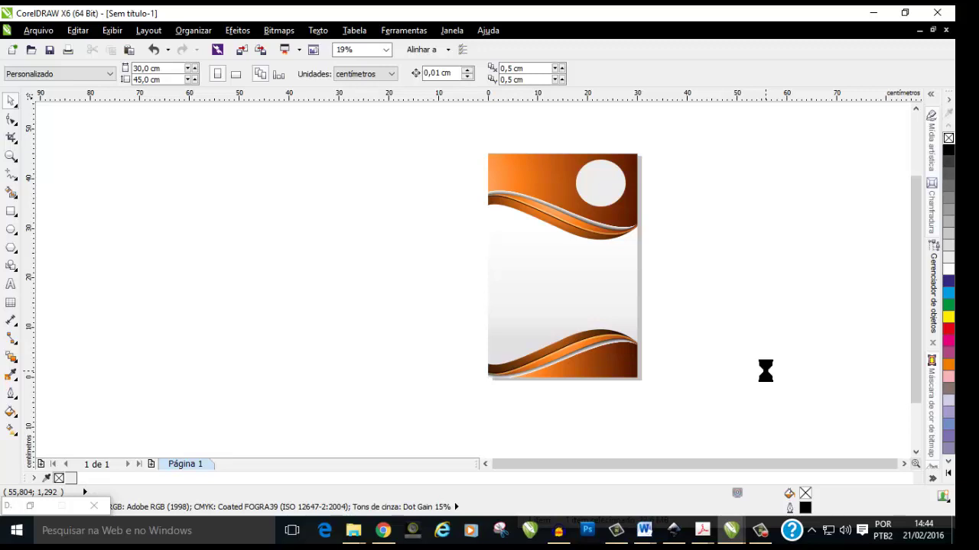